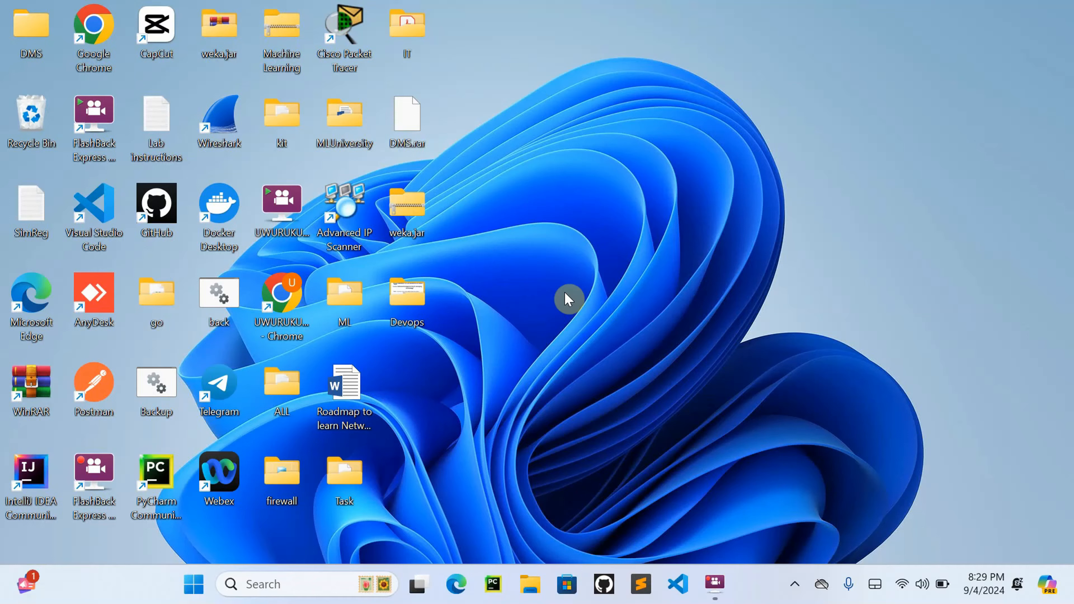
Step: Open Cisco Packet Tracer and place a Router-PT near the top centre of the workspace
click(345, 29)
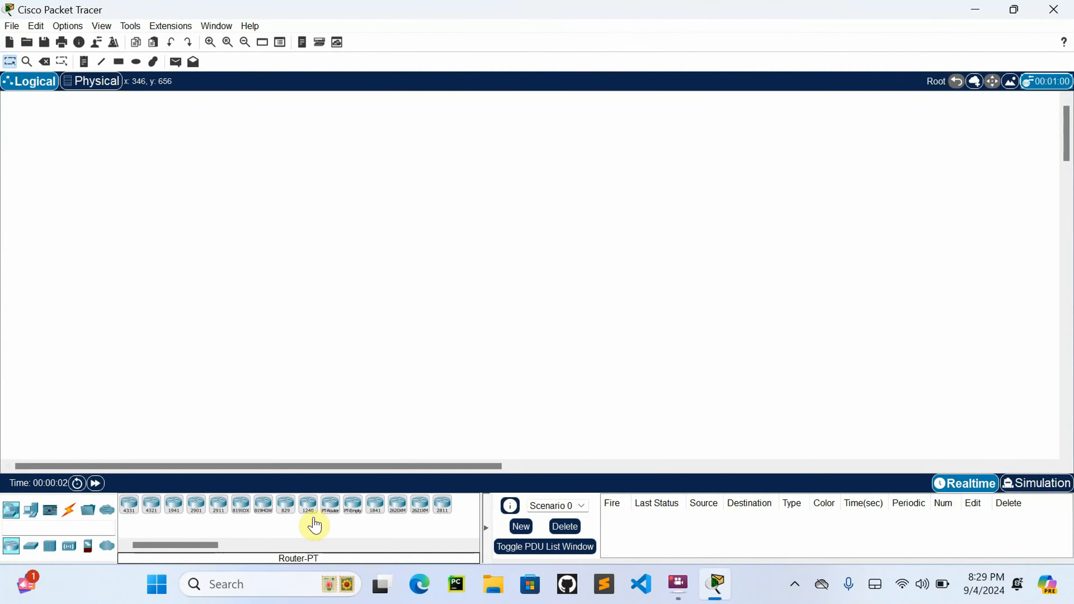
click(331, 505)
click(438, 118)
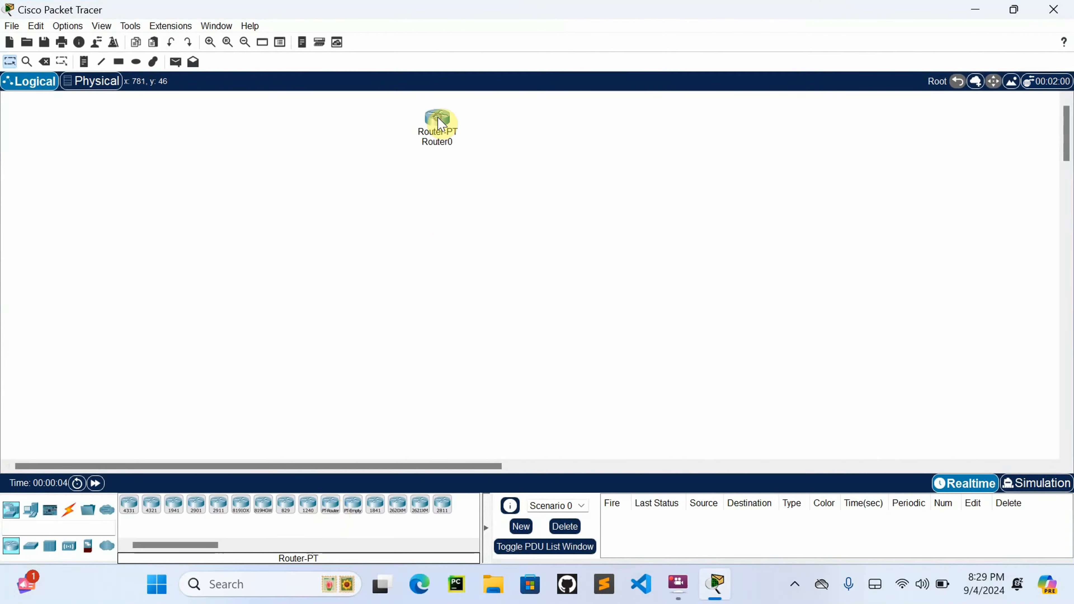
Step: Place a 2960 switch in the workspace below the router
click(31, 512)
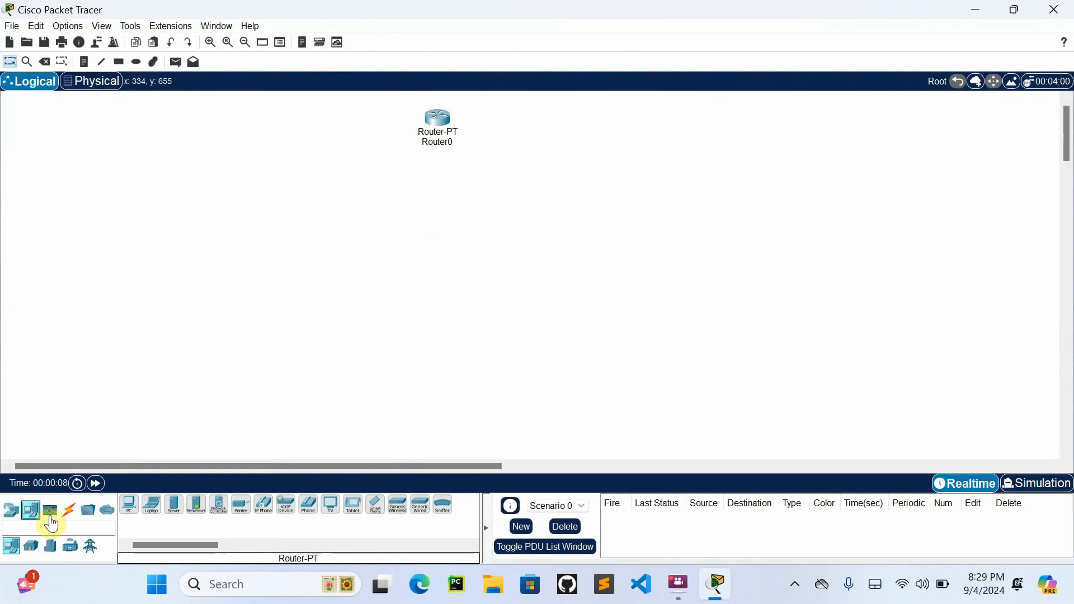
click(11, 510)
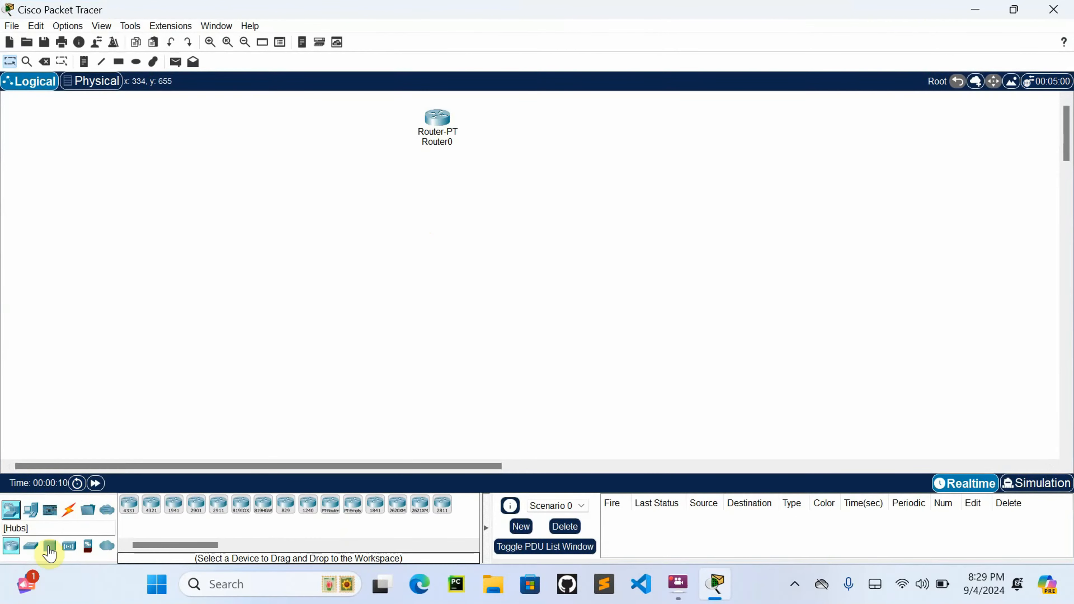
click(31, 547)
click(129, 504)
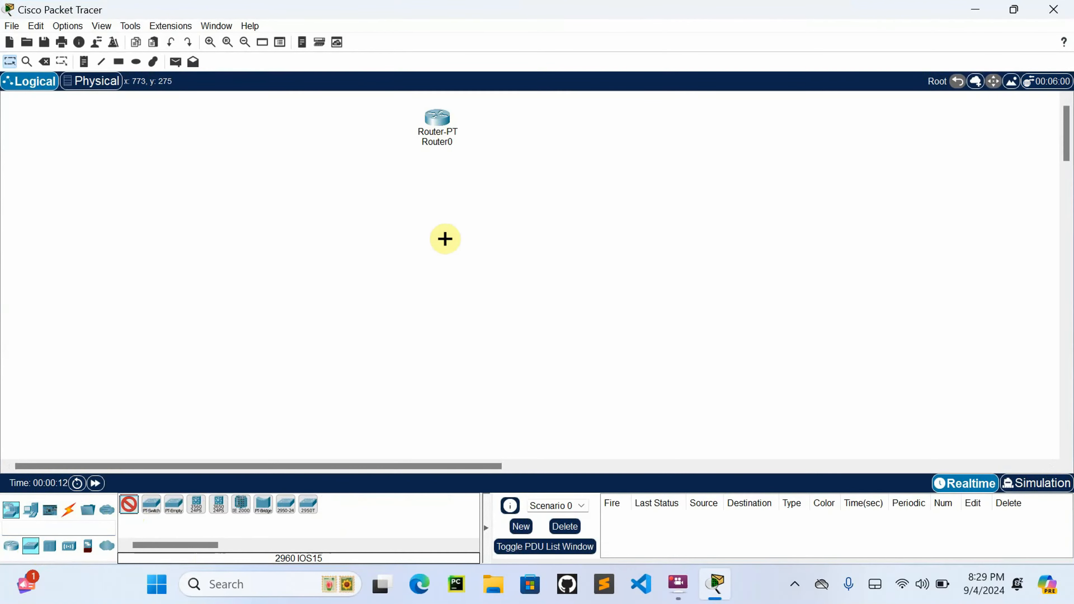
click(414, 273)
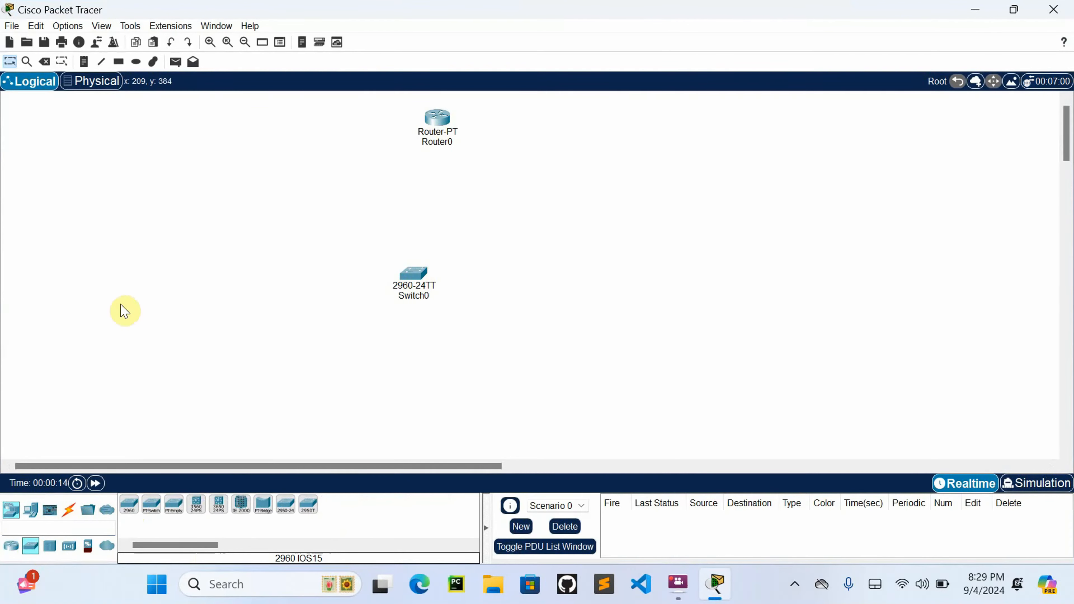
Step: Place six PC-PT end devices in an arc around and below the switch
click(31, 510)
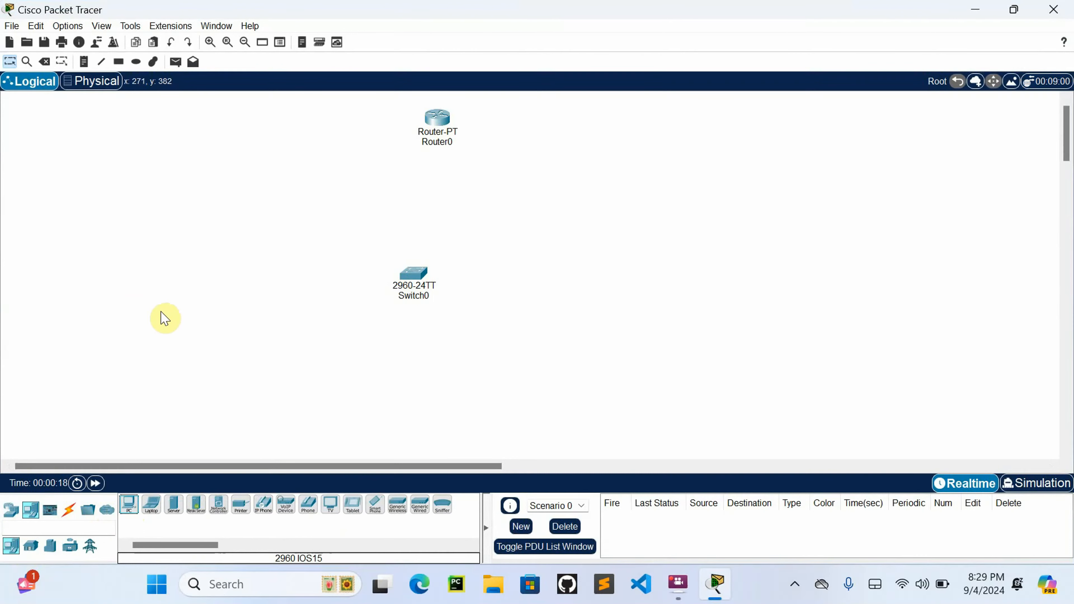
click(130, 504)
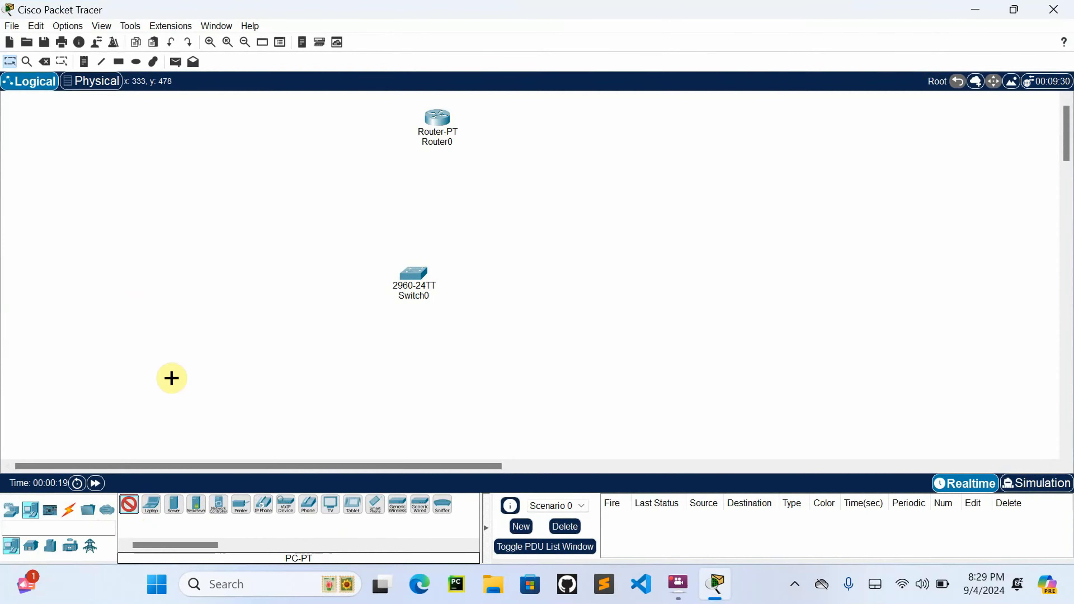
click(157, 320)
click(129, 505)
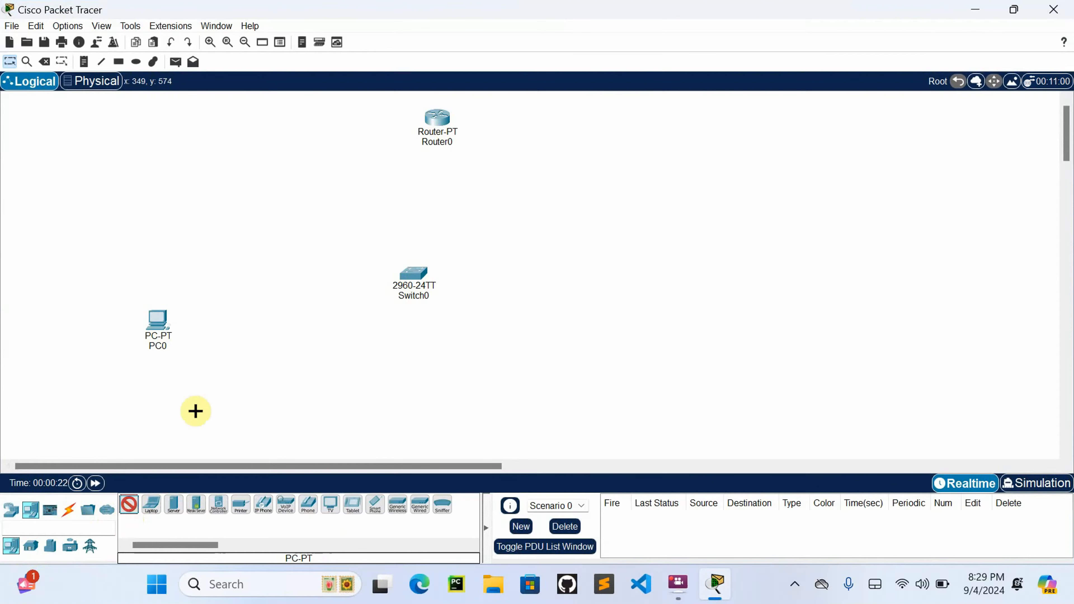
click(196, 405)
click(131, 505)
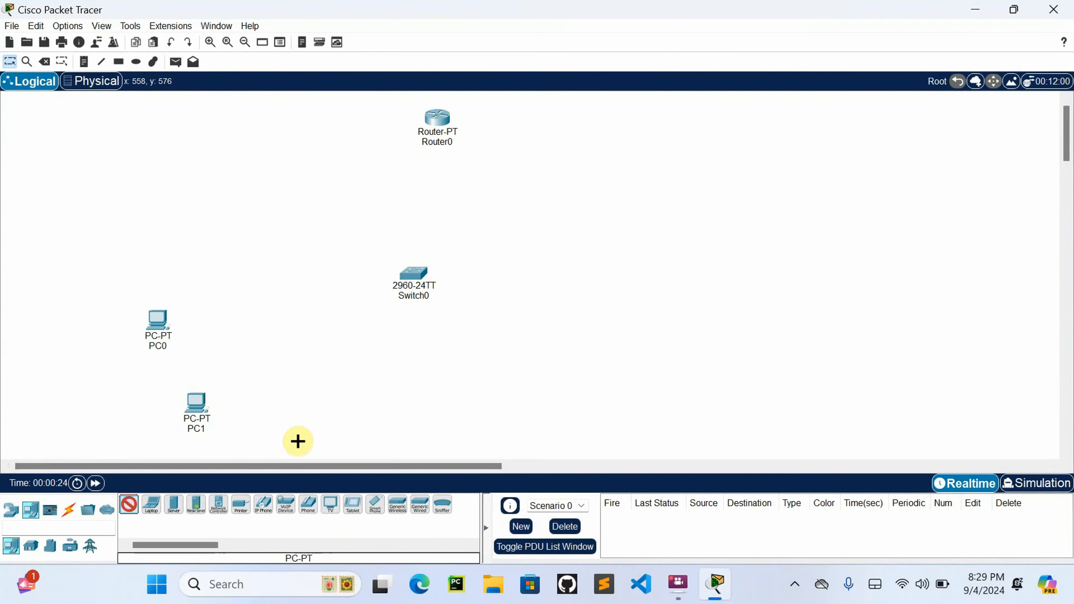
click(336, 421)
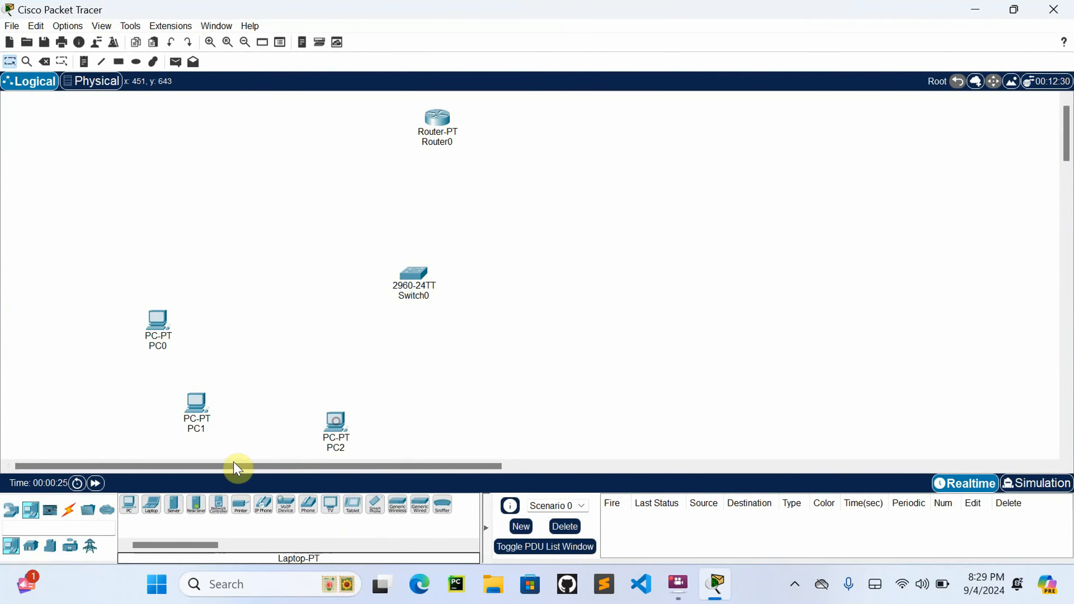
click(129, 504)
click(425, 428)
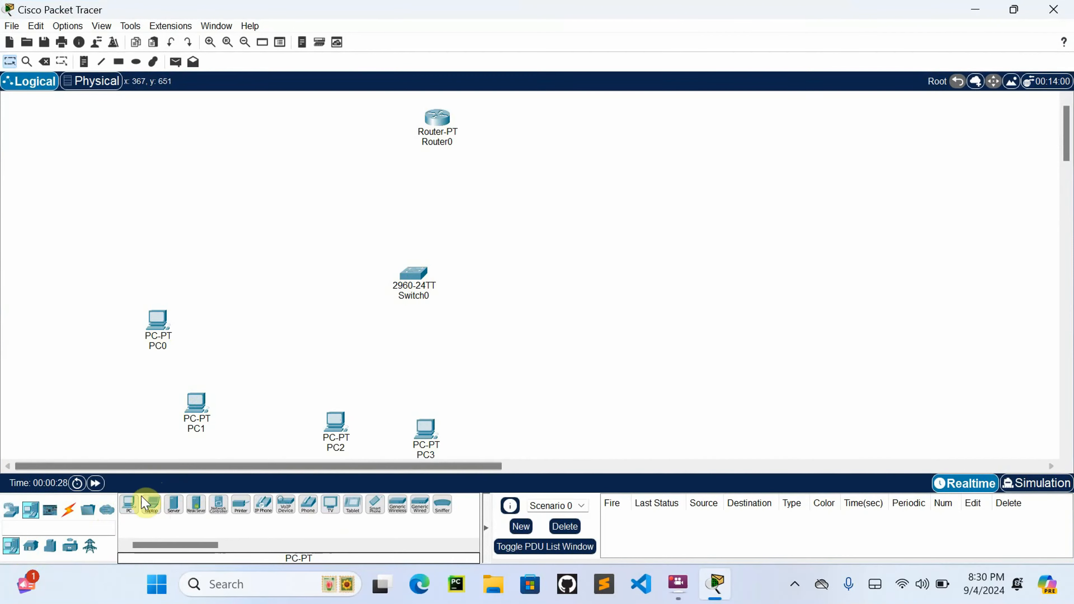
click(128, 504)
click(560, 369)
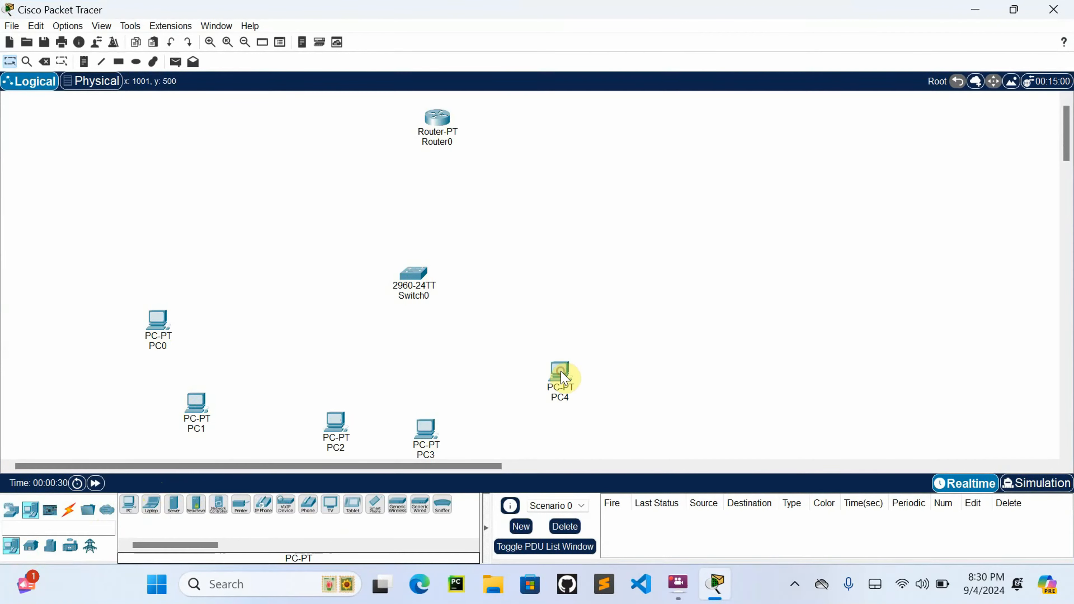
click(129, 504)
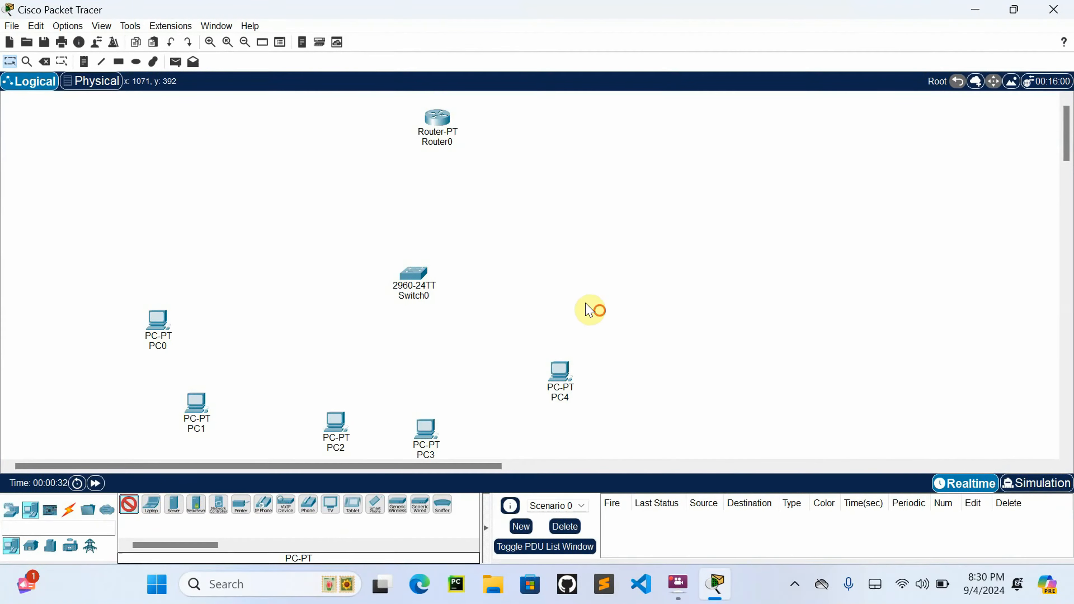
click(602, 315)
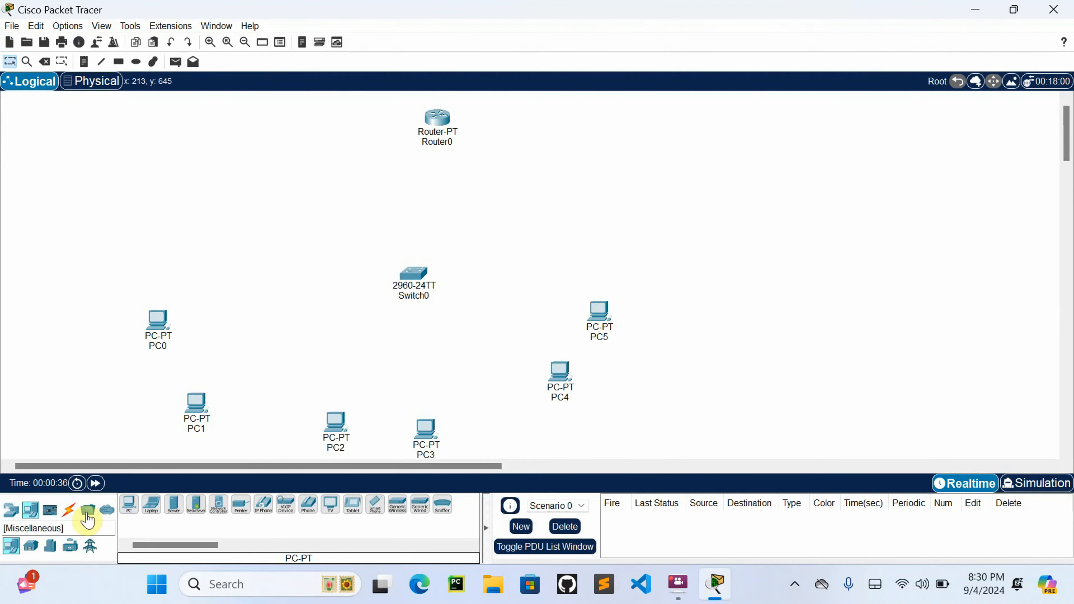
click(69, 510)
click(173, 505)
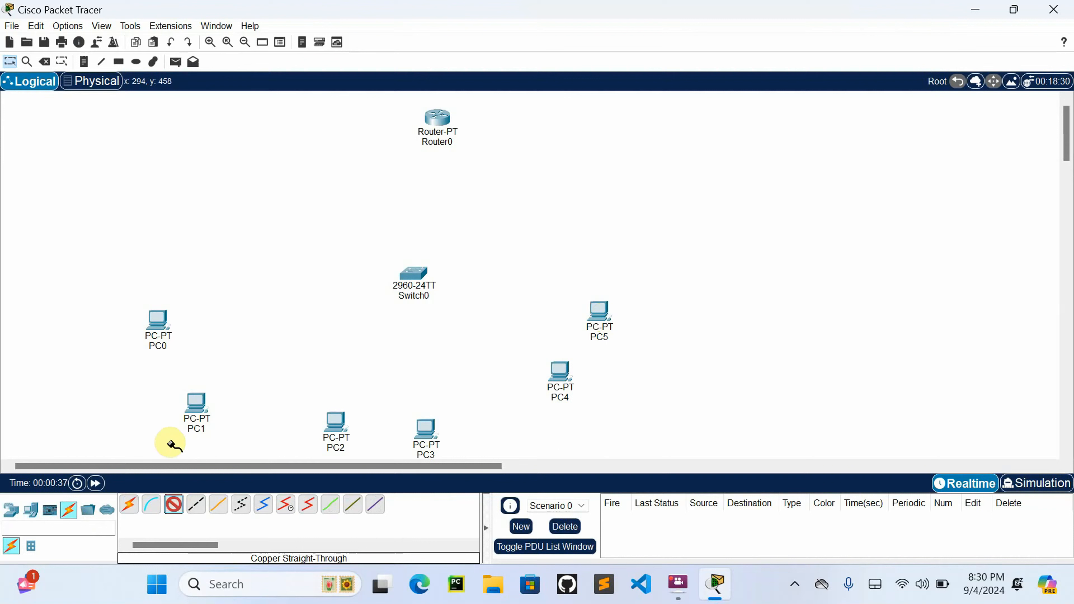
click(156, 323)
click(181, 389)
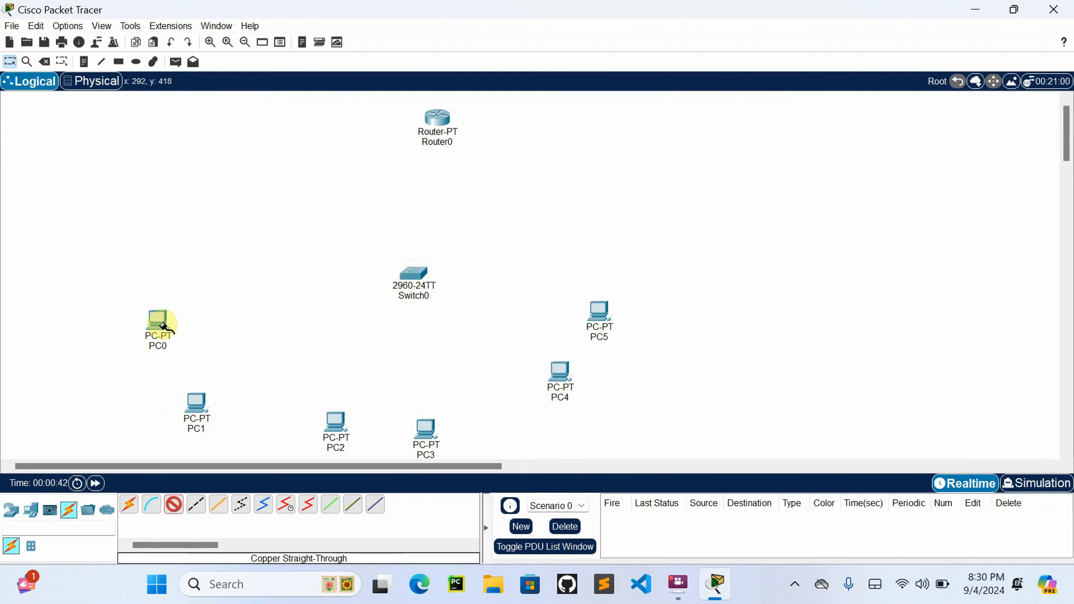
click(11, 64)
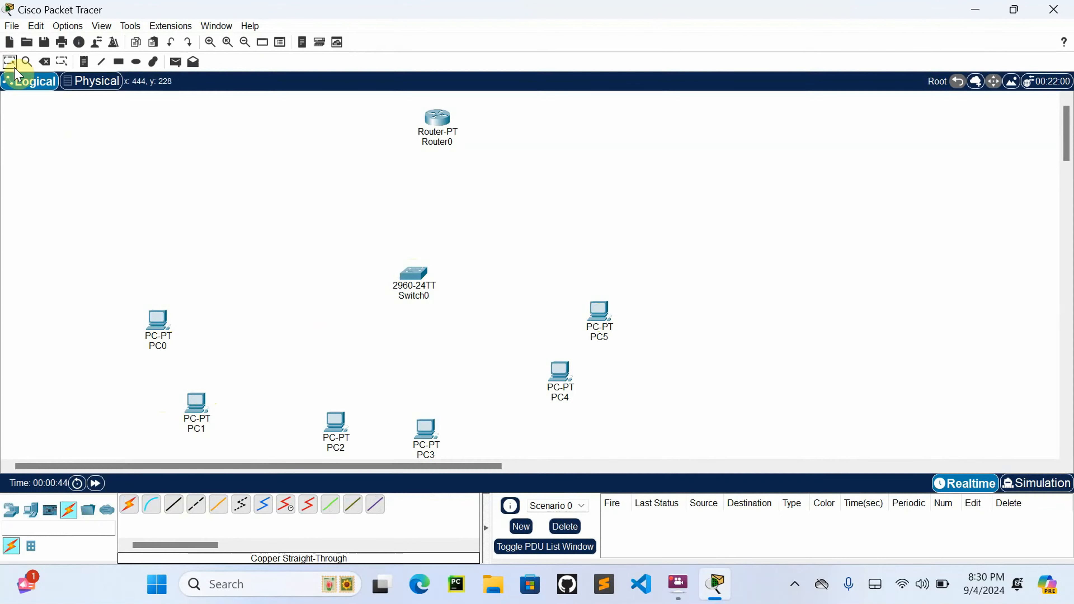
Step: Connect the switch's FastEthernet0/1 to the router's FastEthernet0/0 with a copper straight-through cable and align the switch under the router
click(172, 505)
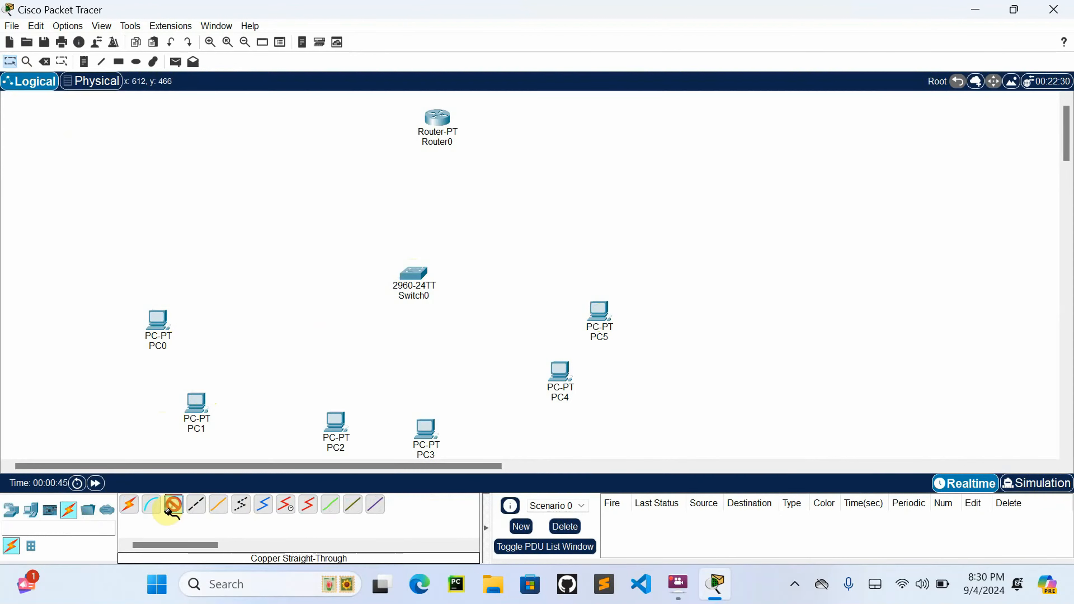
click(418, 274)
click(481, 29)
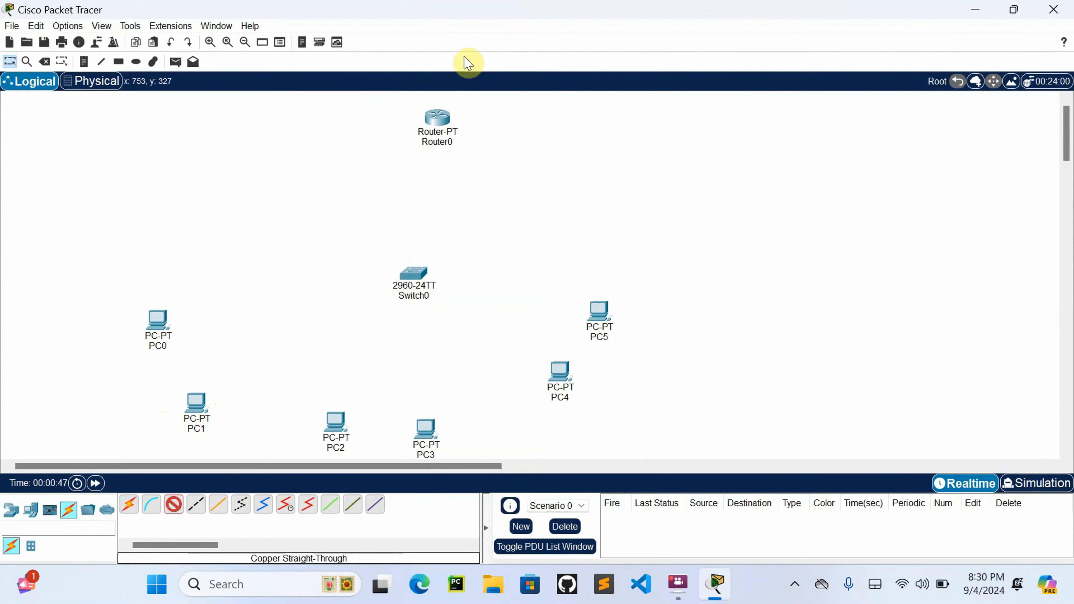
click(435, 116)
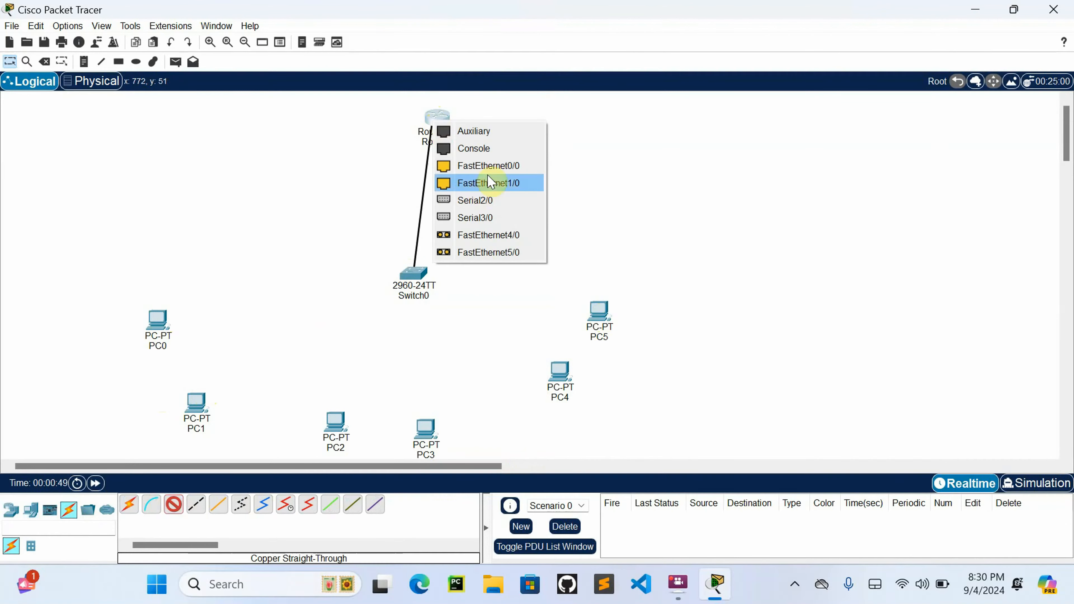
click(487, 165)
drag(427, 279, 446, 275)
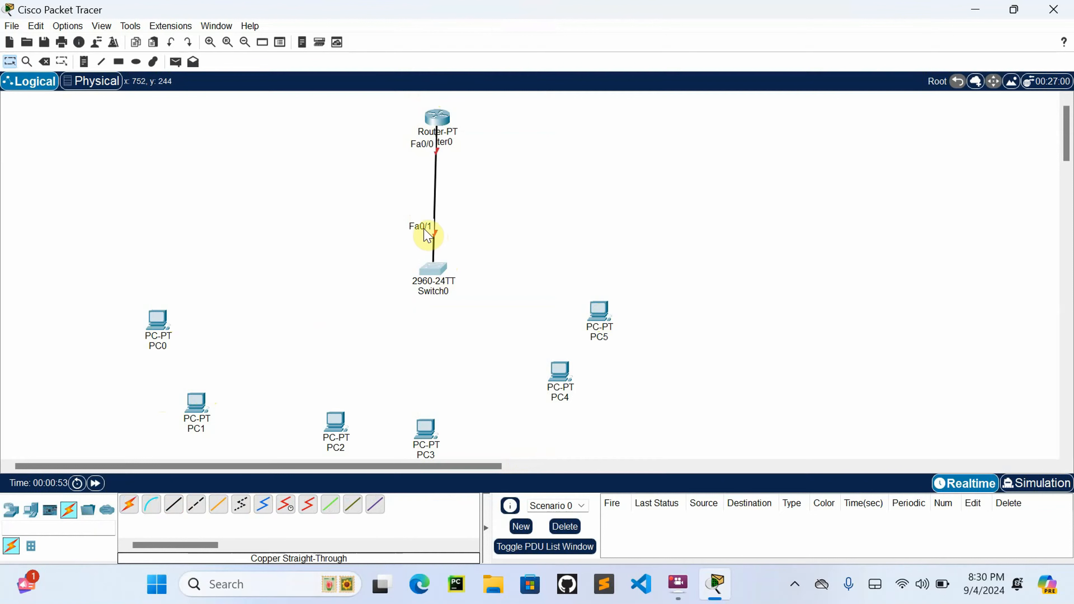
Step: Connect PC0's FastEthernet0 to the switch's FastEthernet0/2 with a copper straight-through cable
click(171, 512)
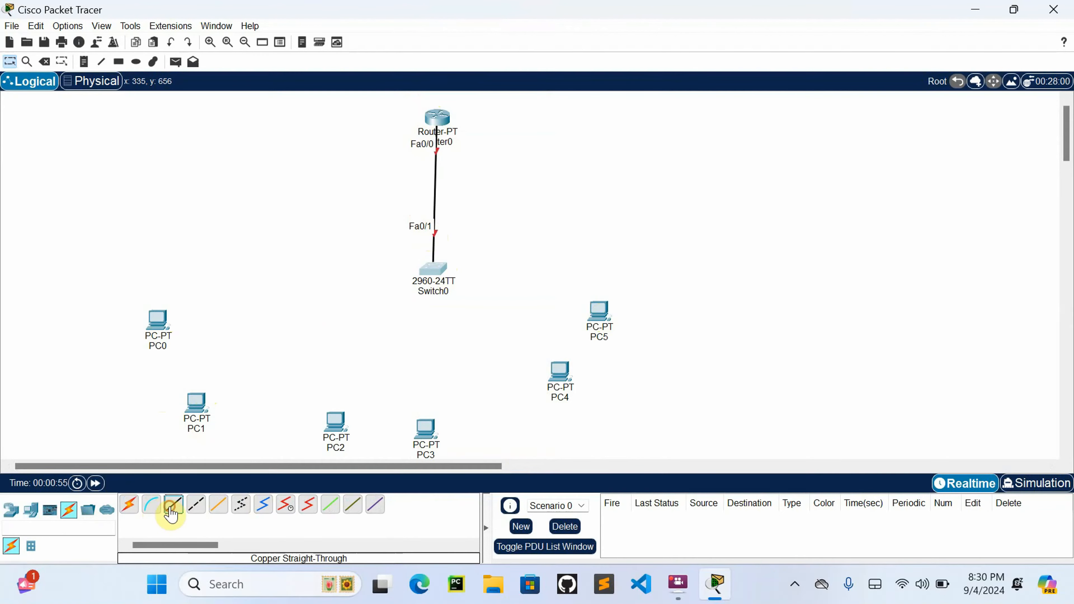
click(156, 322)
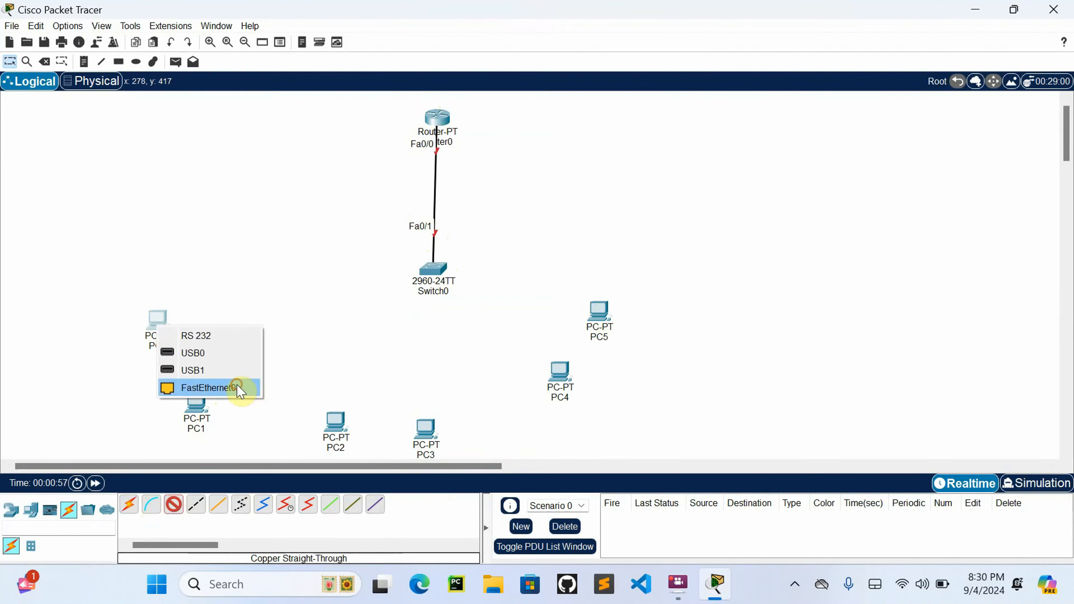
click(239, 389)
click(423, 274)
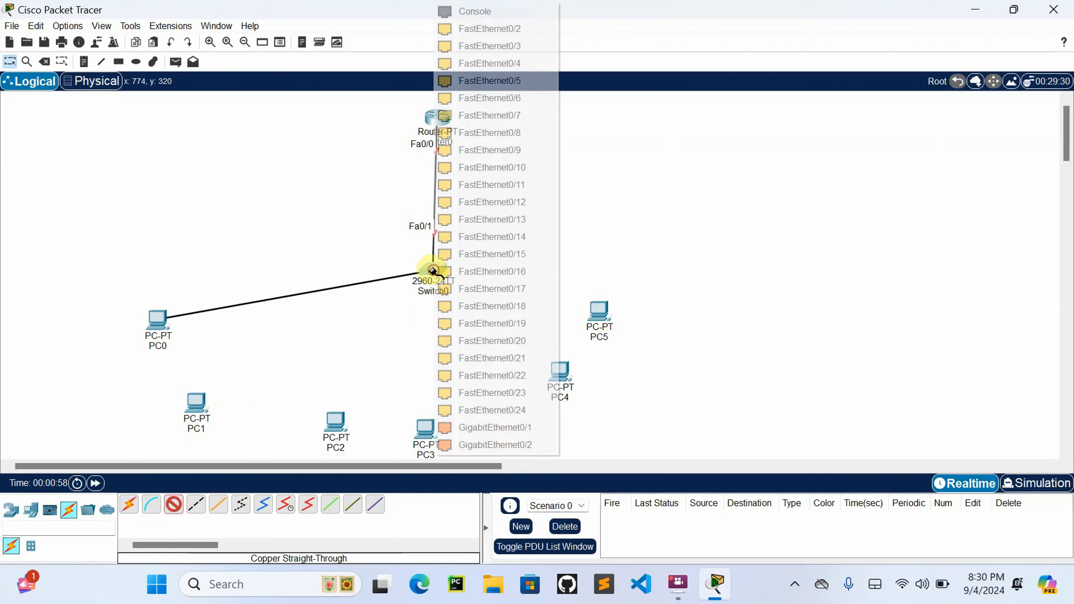
click(530, 27)
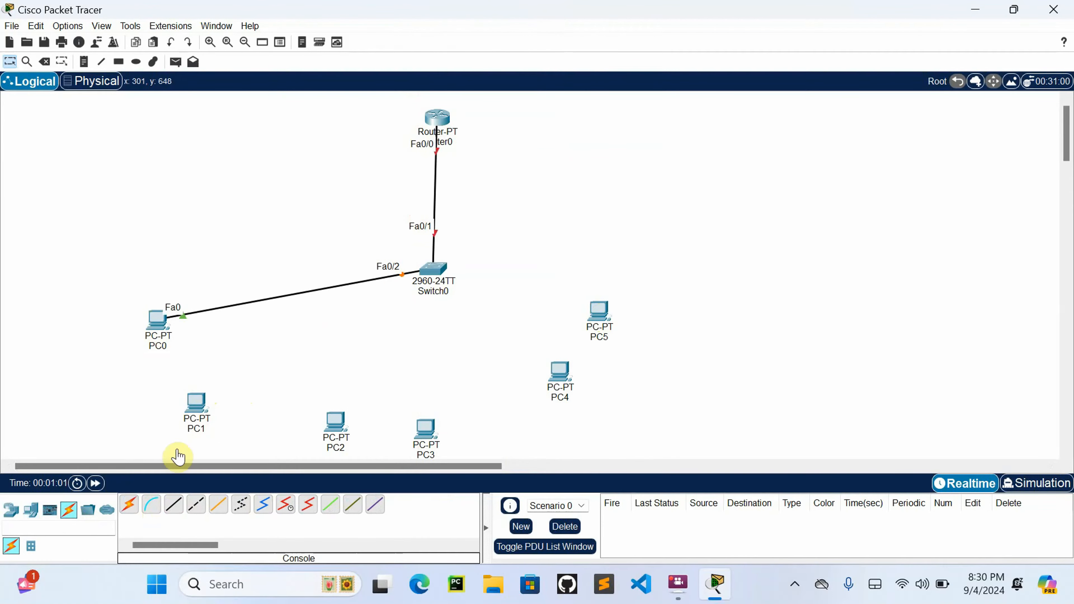
Step: Connect PC1's FastEthernet0 to the switch's FastEthernet0/3 with a copper straight-through cable
click(174, 505)
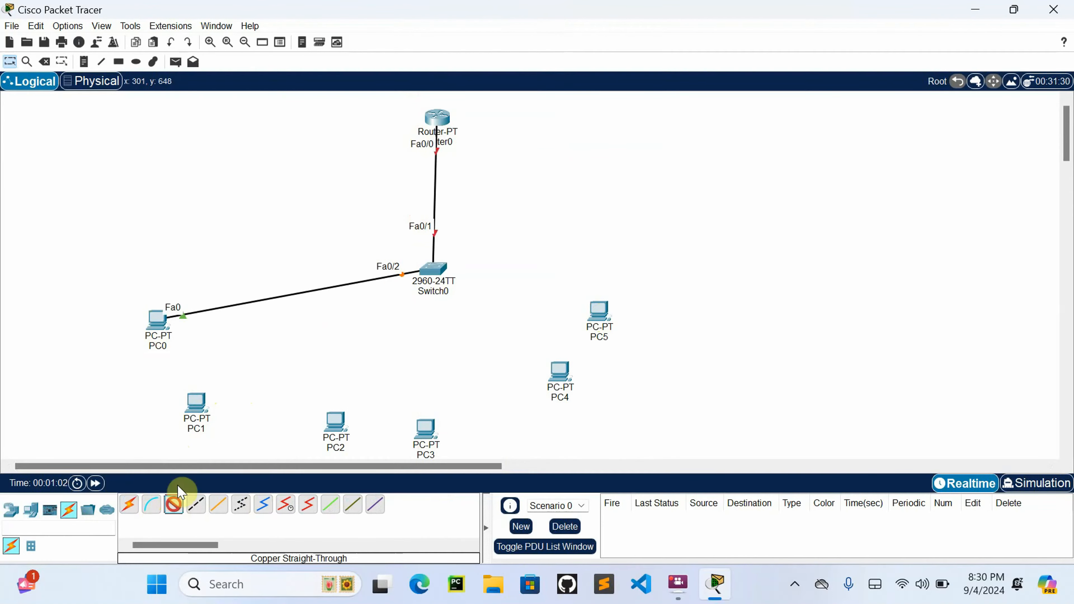
click(200, 413)
click(278, 472)
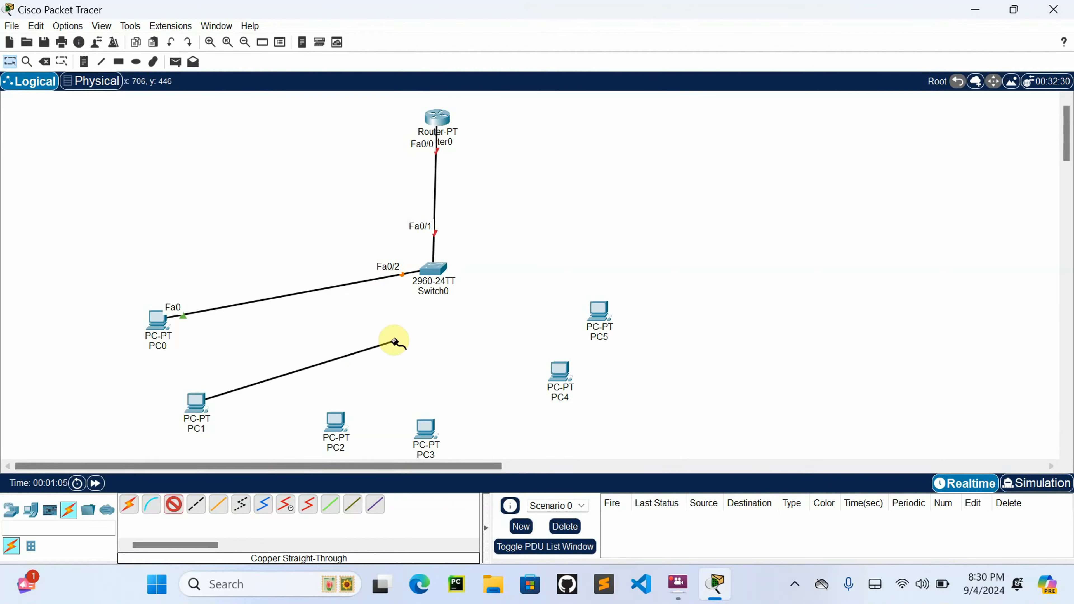
click(430, 267)
click(508, 28)
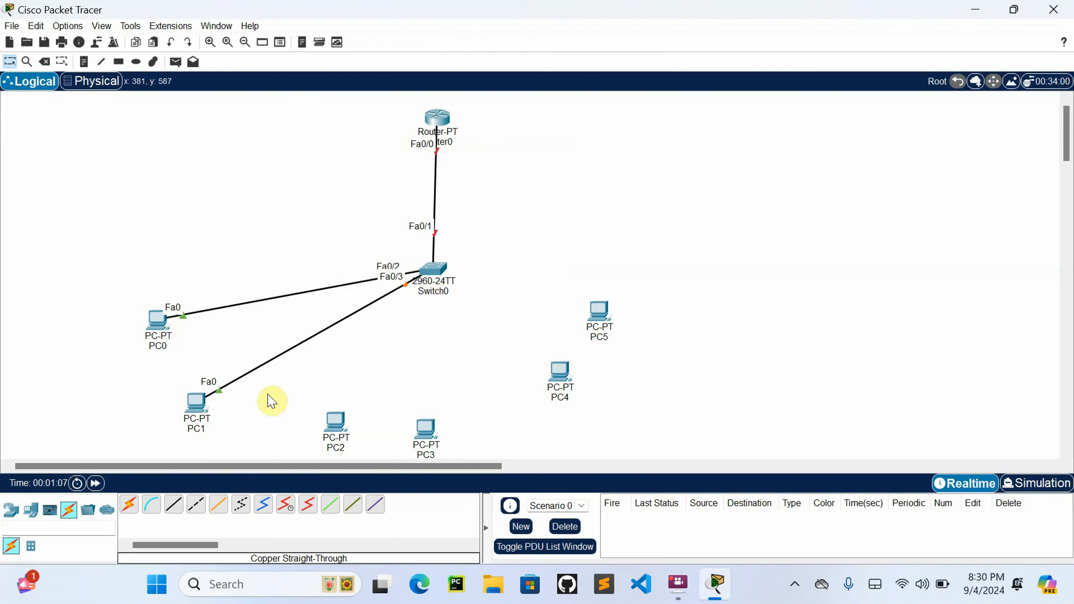
Step: Connect PC2's FastEthernet0 to the switch's FastEthernet0/4 with a copper straight-through cable
click(174, 505)
click(338, 425)
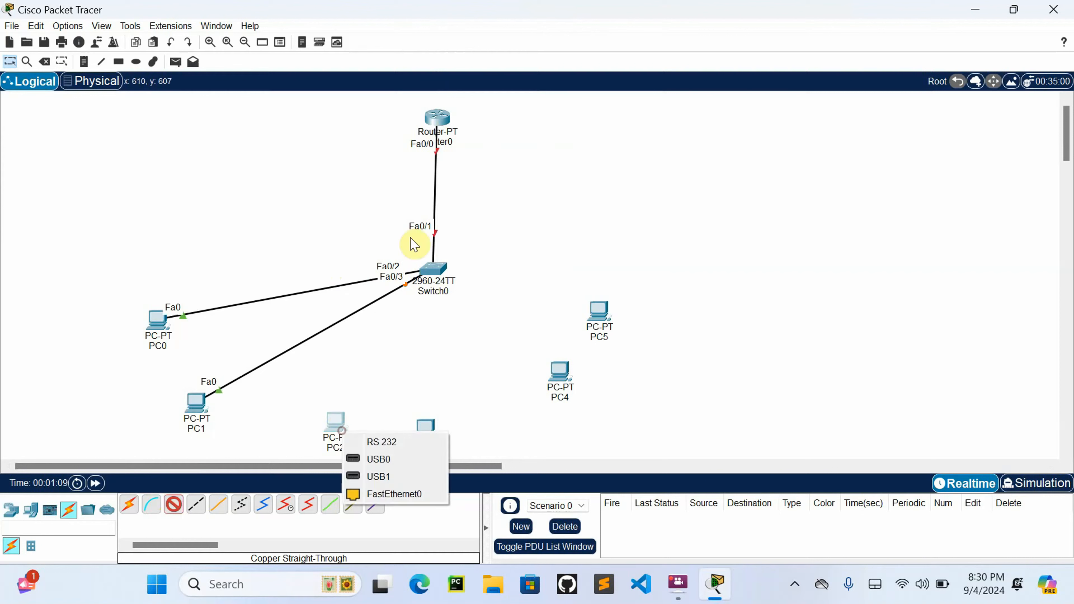
click(413, 495)
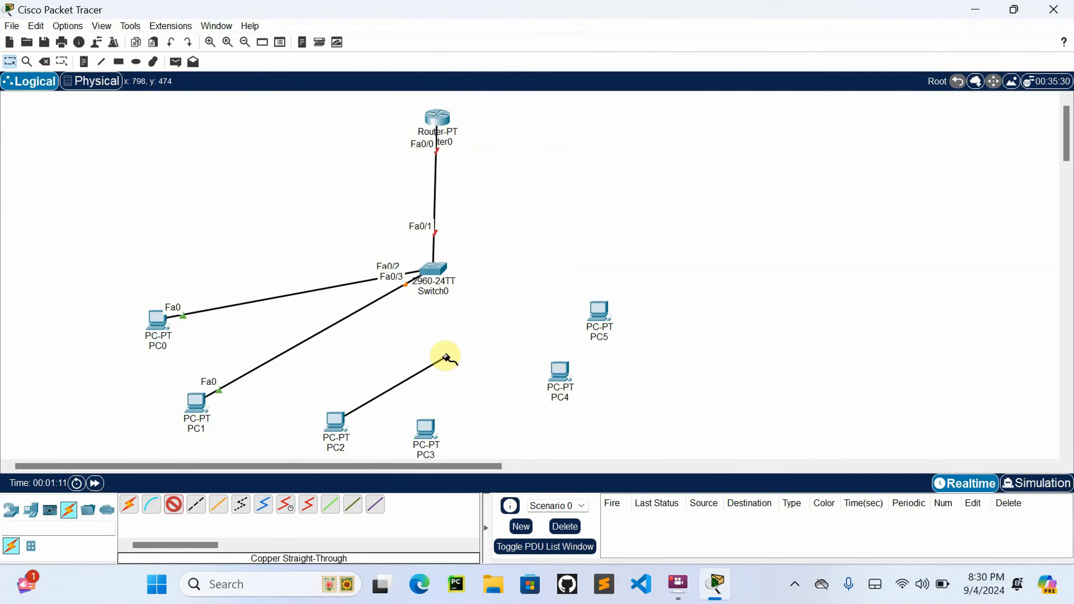
click(435, 277)
click(482, 29)
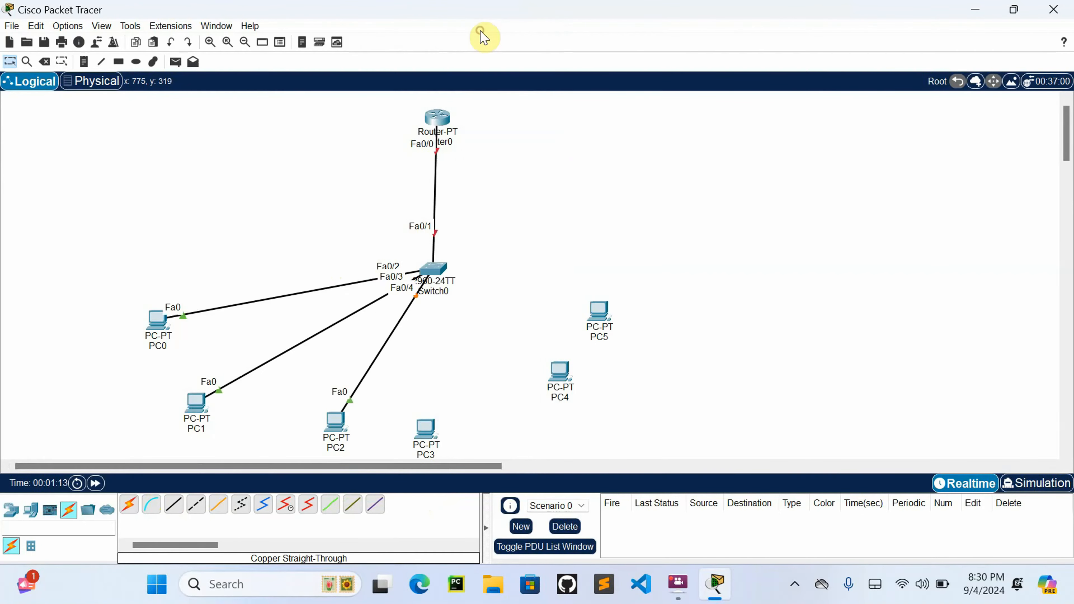
Step: Connect PC3's FastEthernet0 to the switch's FastEthernet0/5 with a copper straight-through cable
click(173, 504)
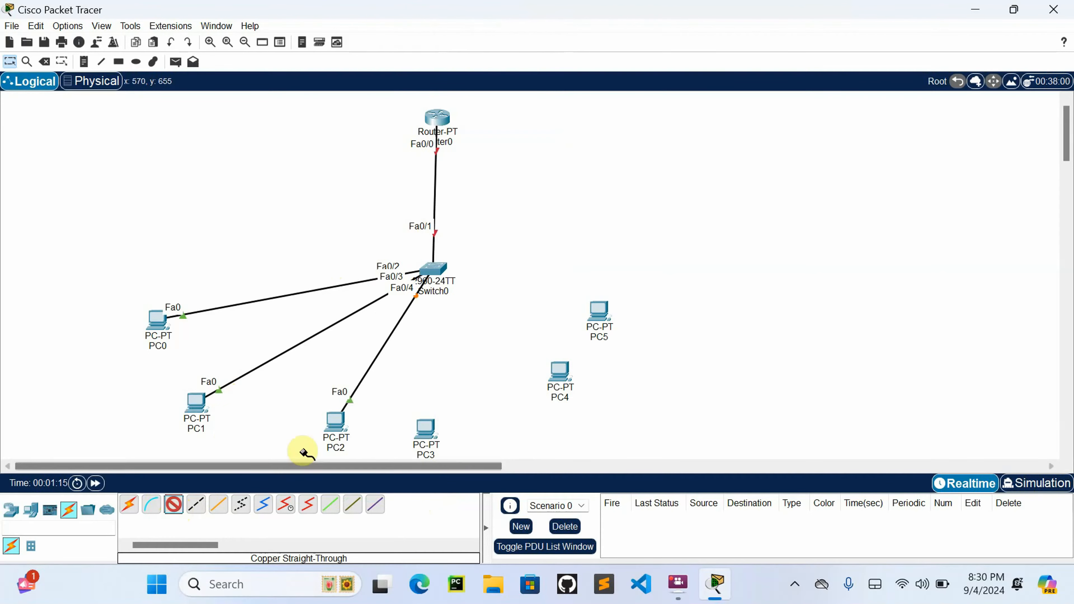
click(426, 430)
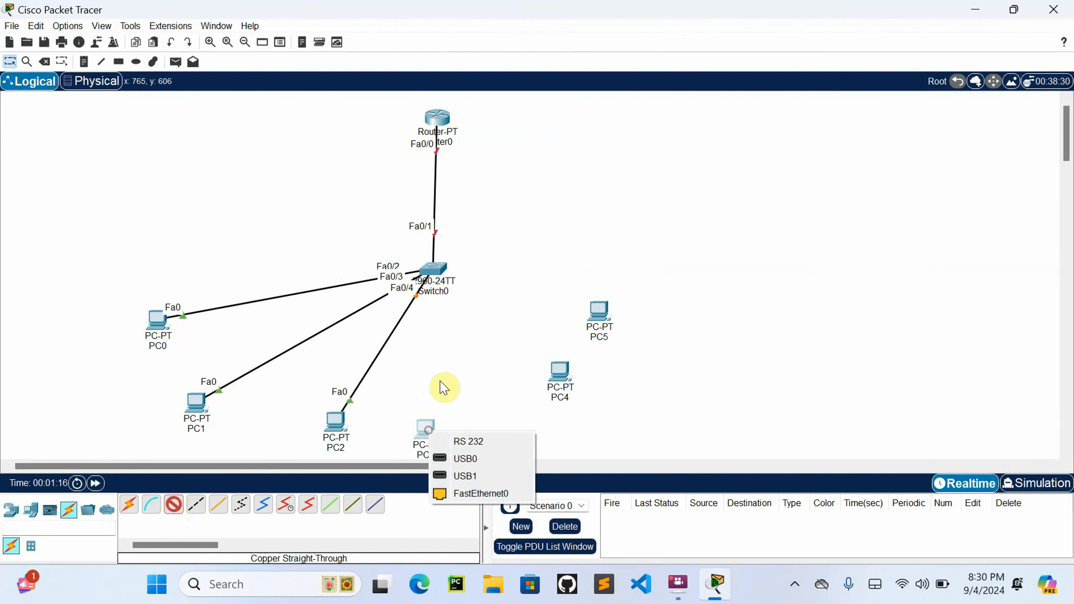
click(477, 492)
click(434, 279)
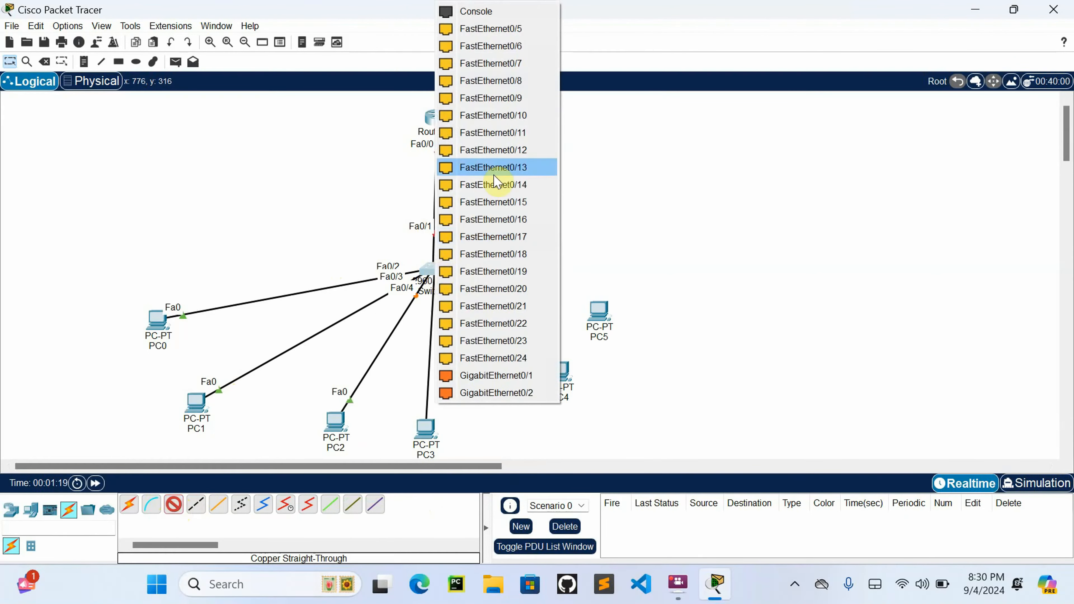
click(487, 29)
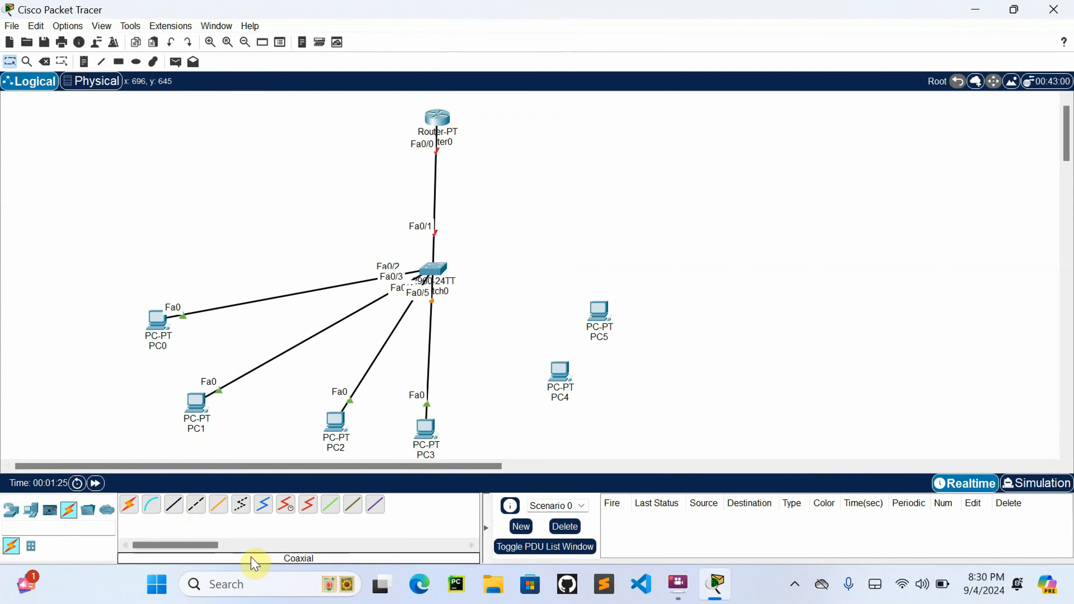
Step: Connect PC4's FastEthernet0 to the switch's FastEthernet0/6 with a copper straight-through cable
click(173, 504)
click(562, 378)
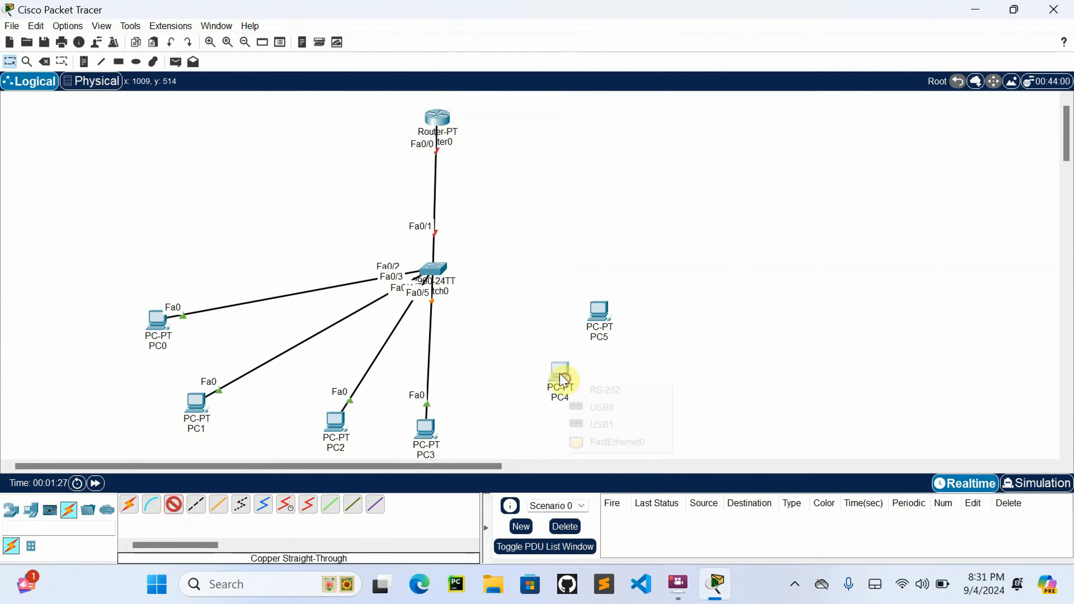
click(604, 441)
click(435, 269)
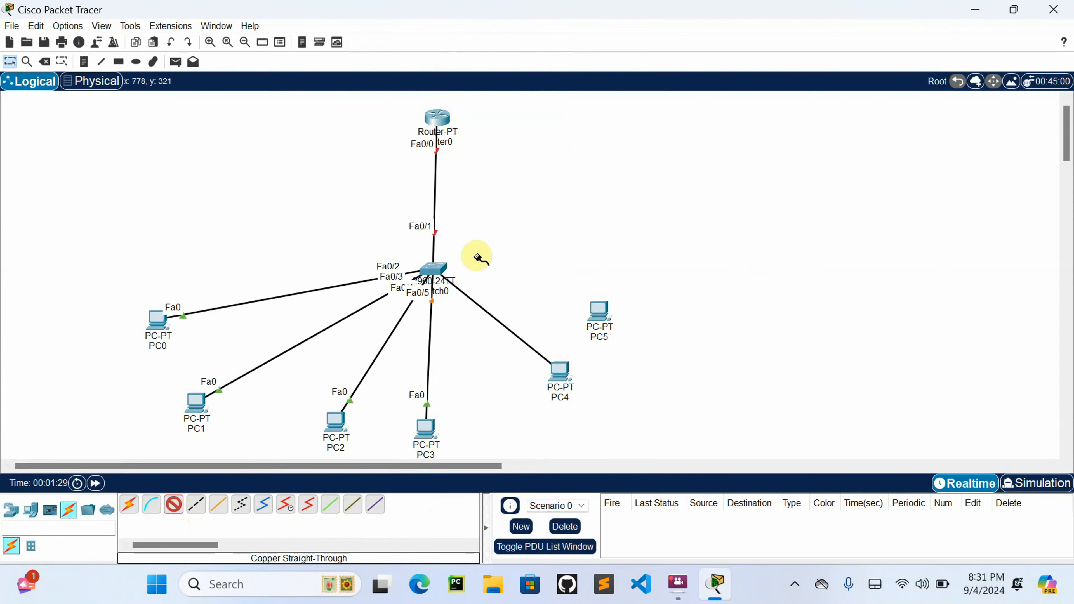
click(499, 27)
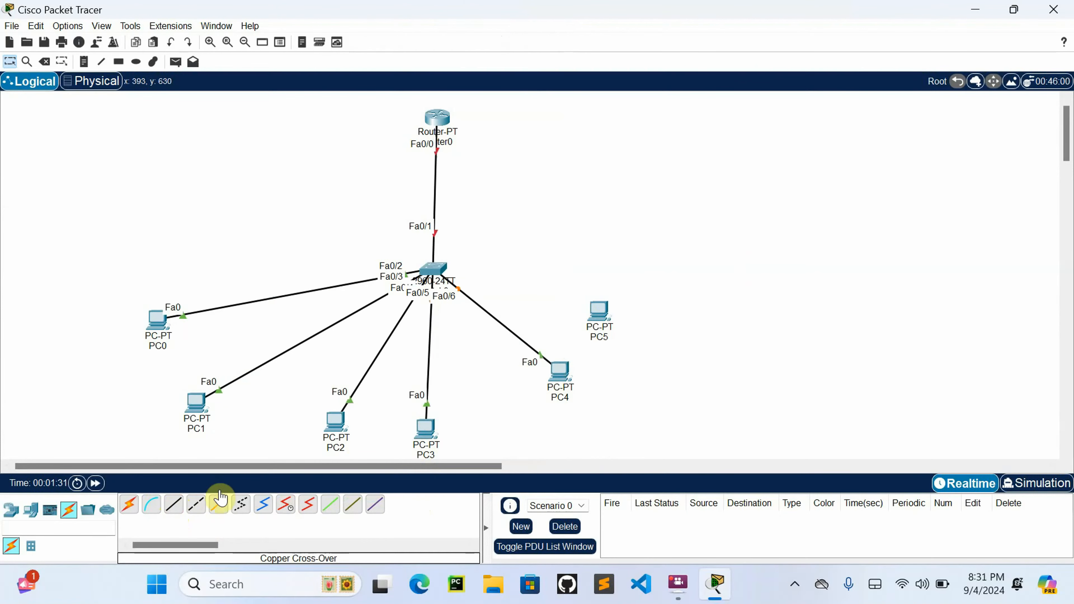
Step: Connect PC5's FastEthernet0 to the switch's FastEthernet0/7 with a copper straight-through cable
click(173, 505)
click(597, 312)
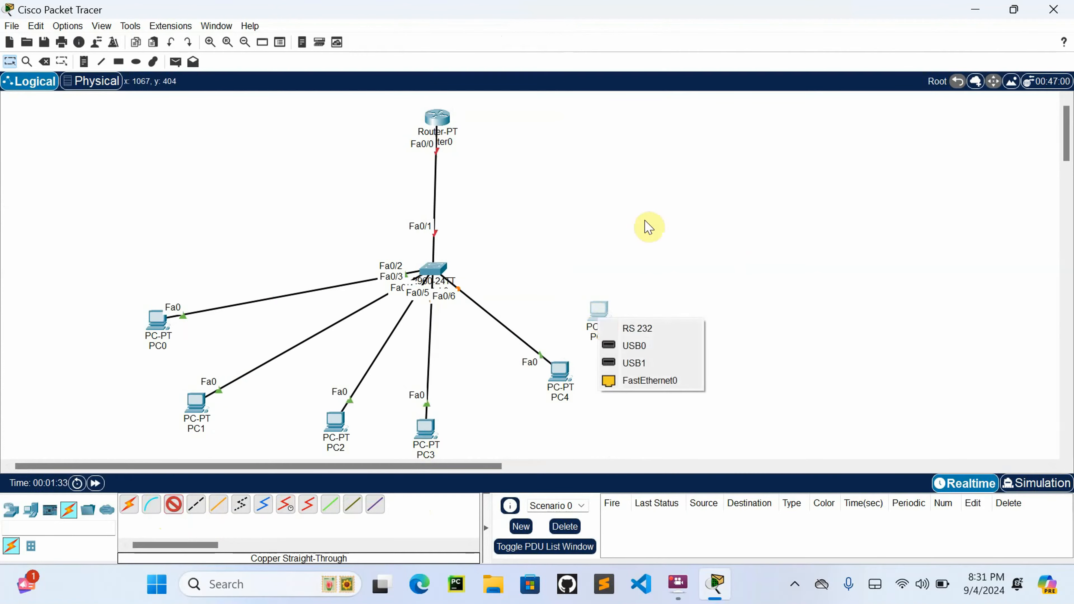
click(647, 378)
click(435, 270)
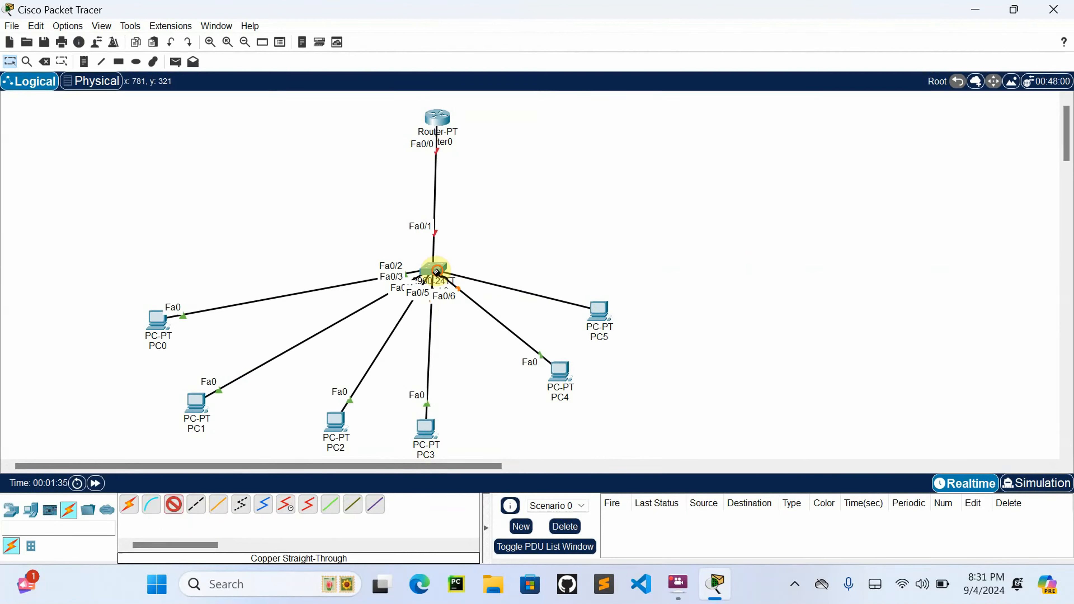
click(497, 28)
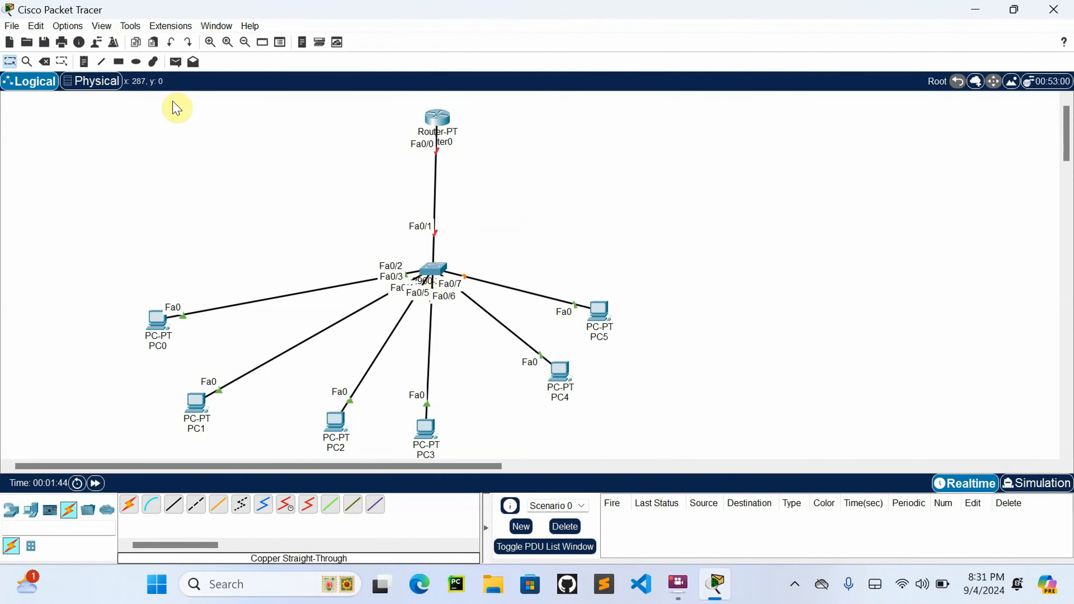
Step: Draw an ellipse with a pink #ff55ff fill around PC0 and PC1
click(135, 62)
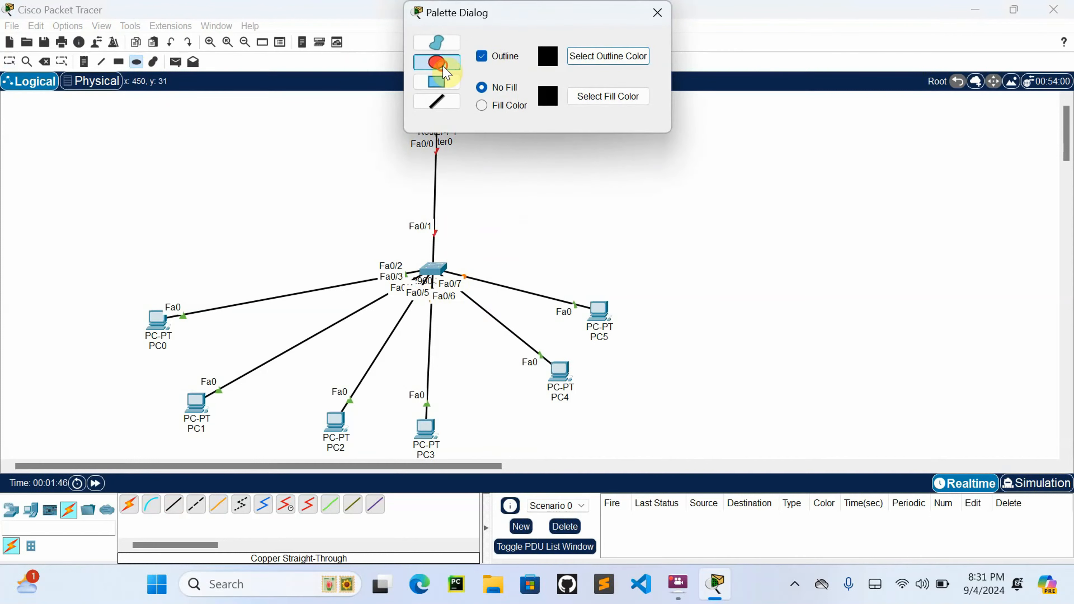
click(483, 106)
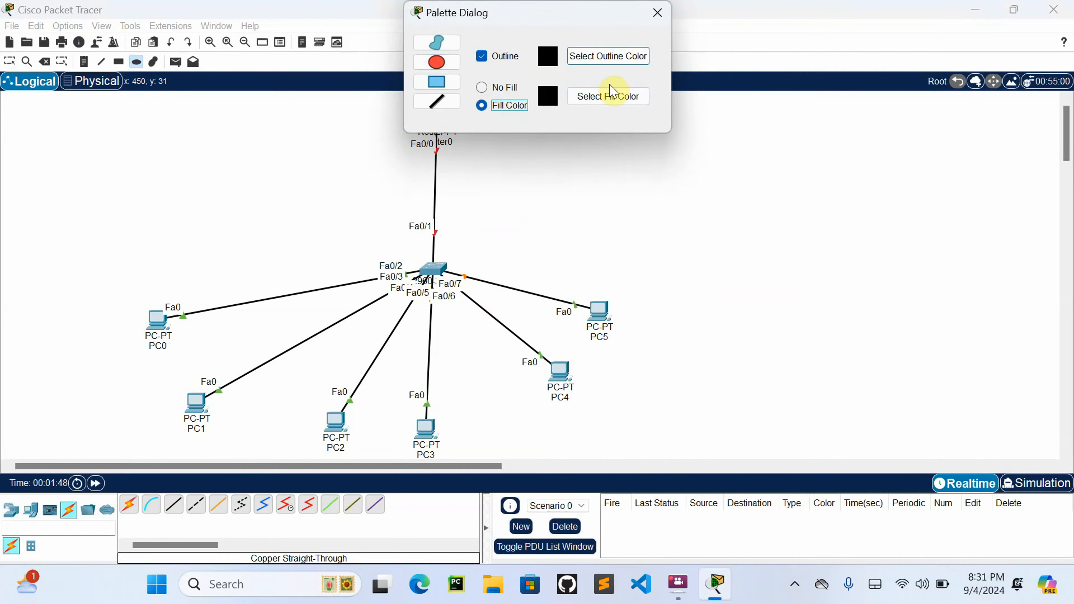
click(606, 98)
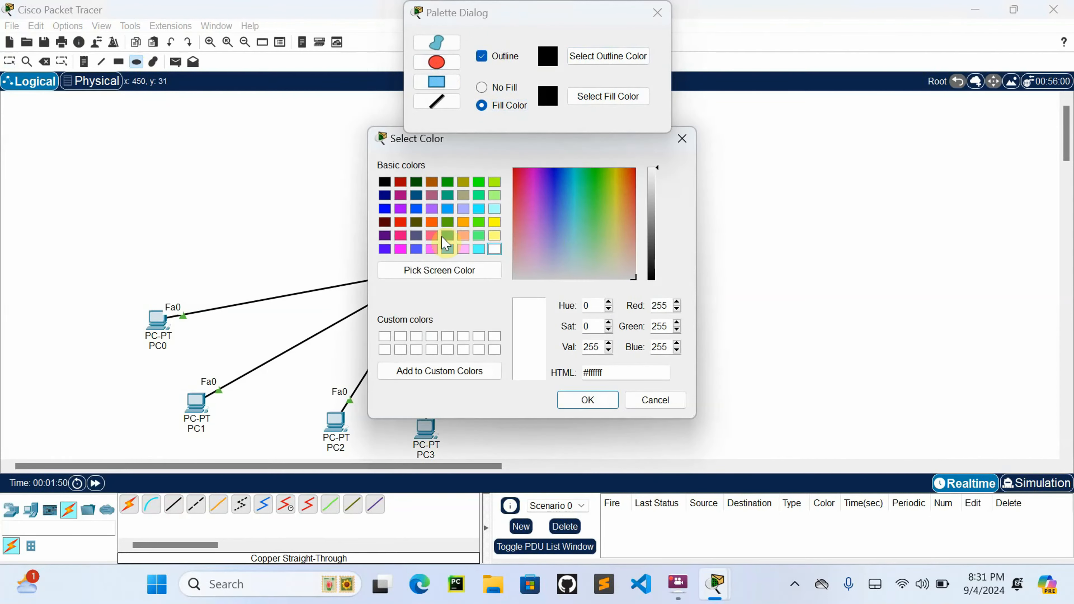
click(431, 237)
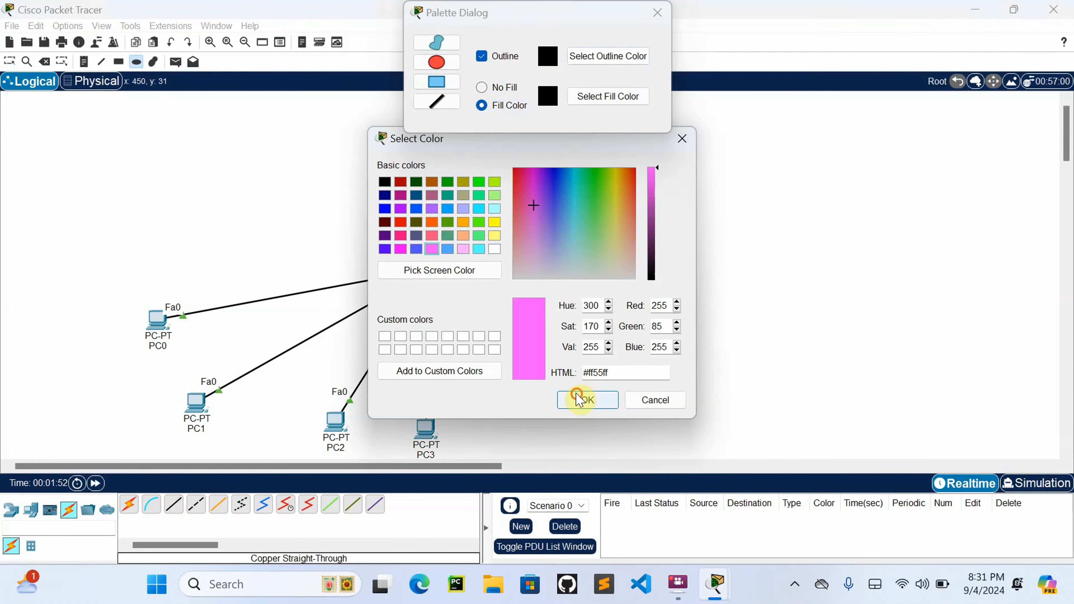
click(584, 399)
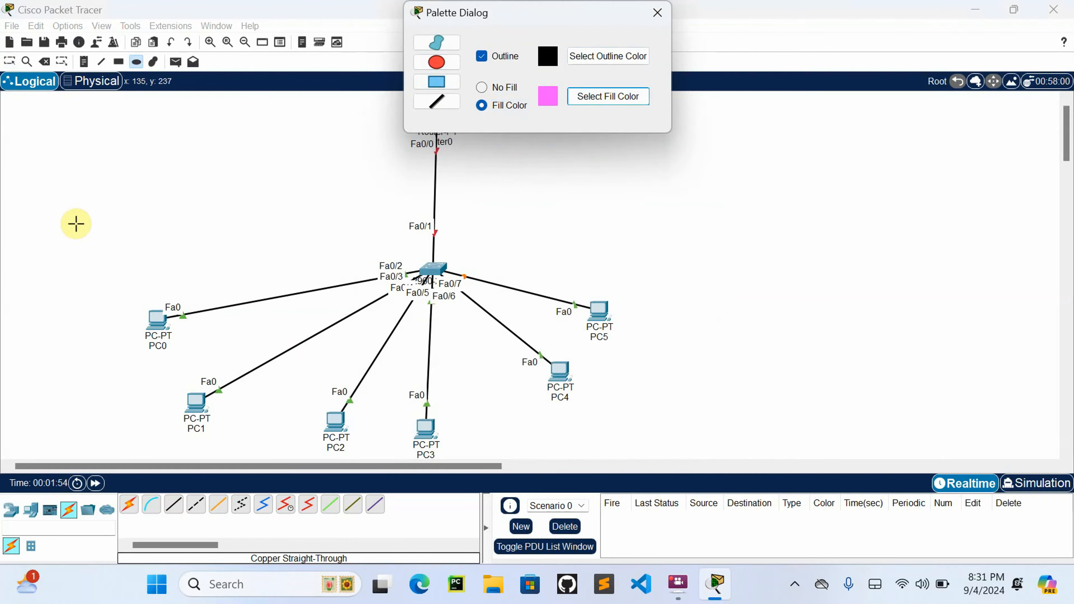
drag(57, 257, 301, 451)
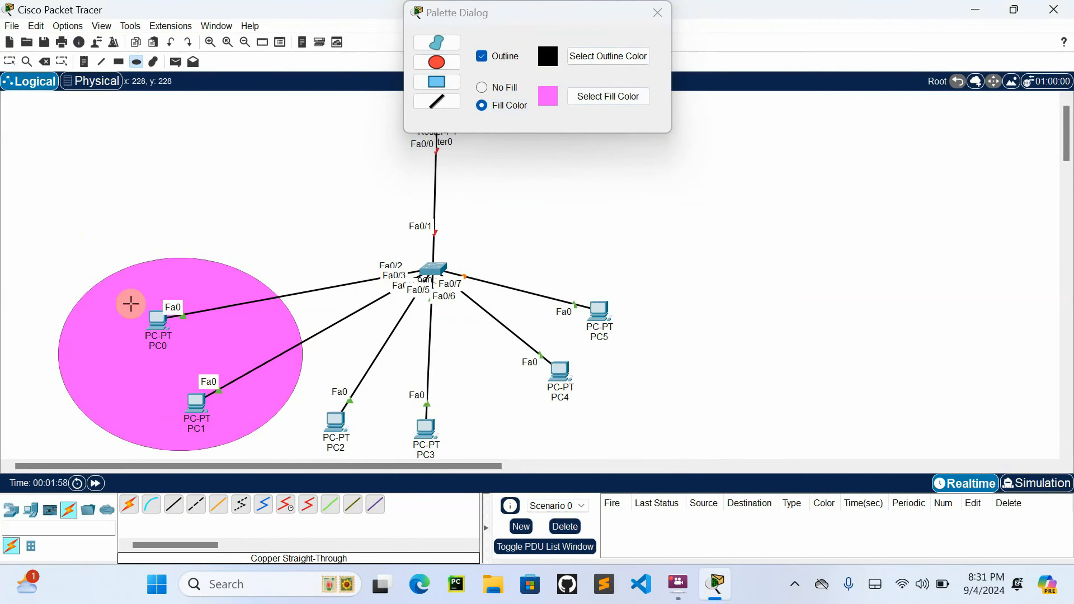
Step: Place the notes "vlan 10" and "192.168.10.0" inside the pink ellipse beside PC0 and PC1
click(78, 42)
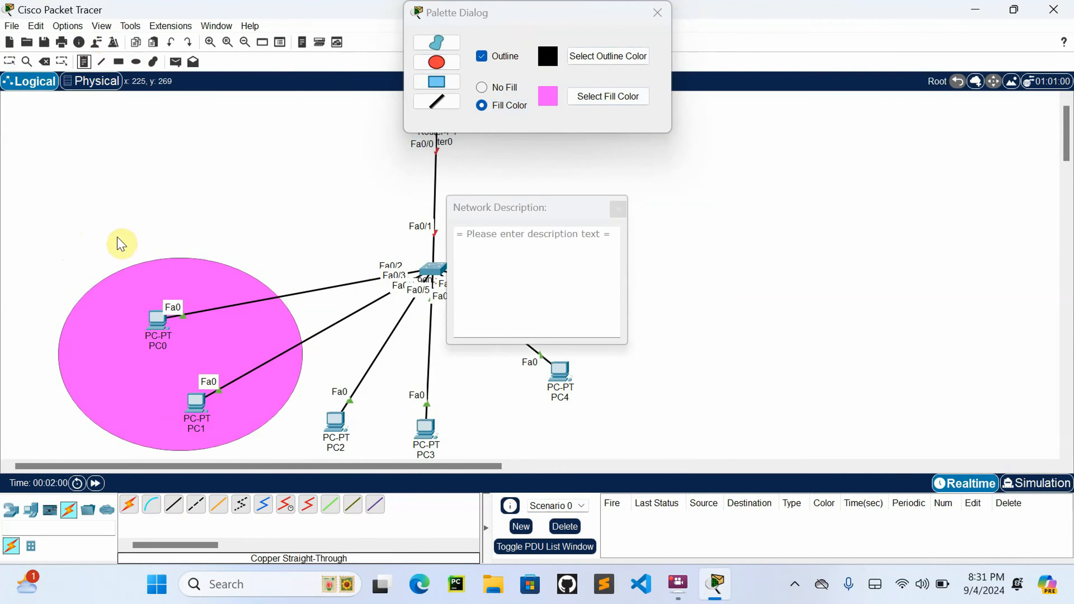
key(n)
click(100, 294)
text(vlan 10)
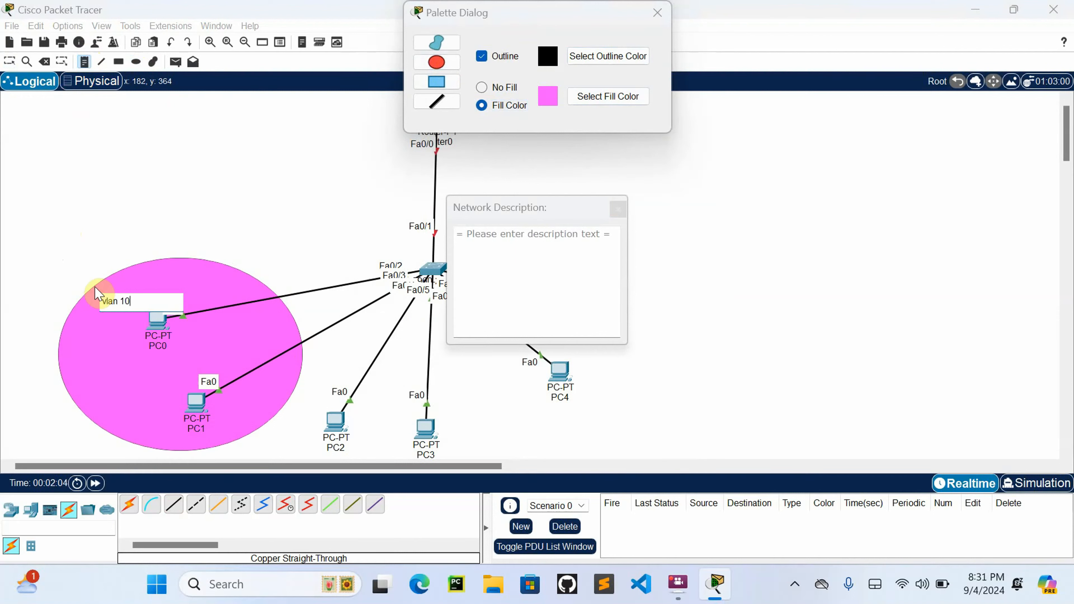
click(108, 368)
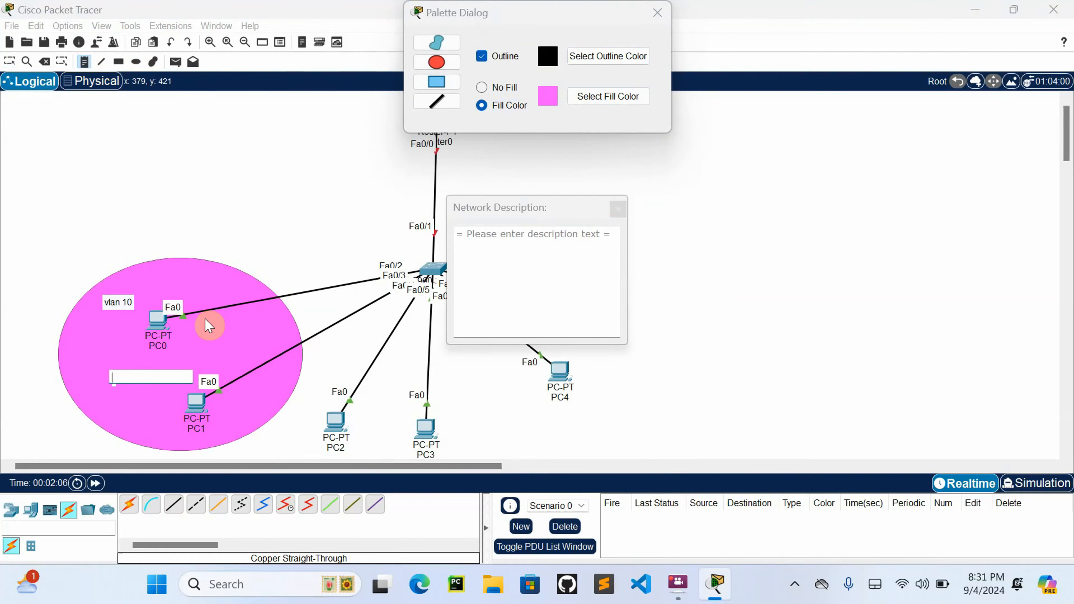
text(192.168)
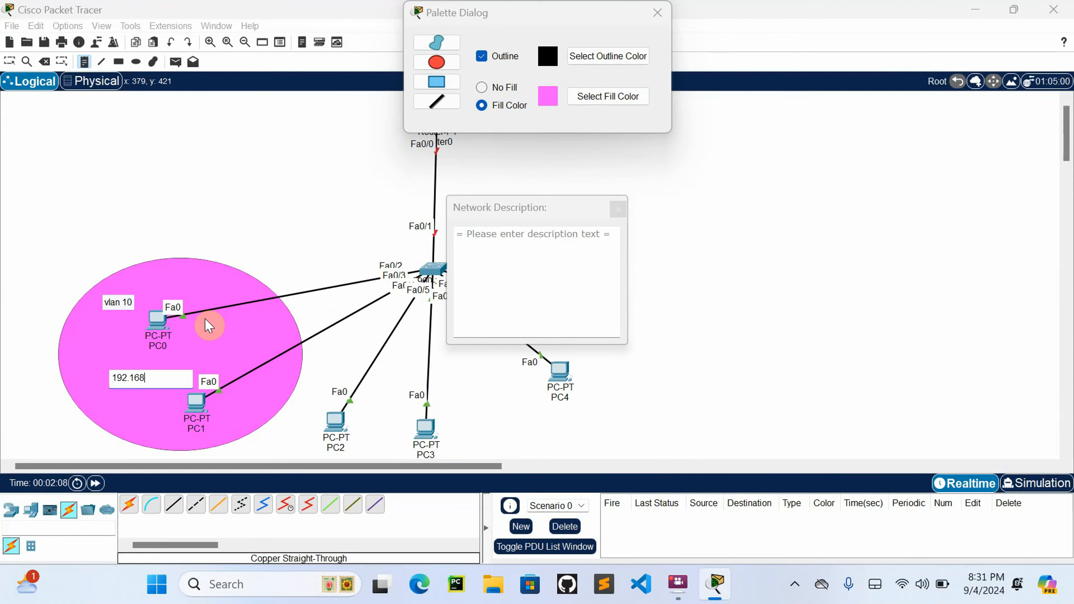
text(.10.0)
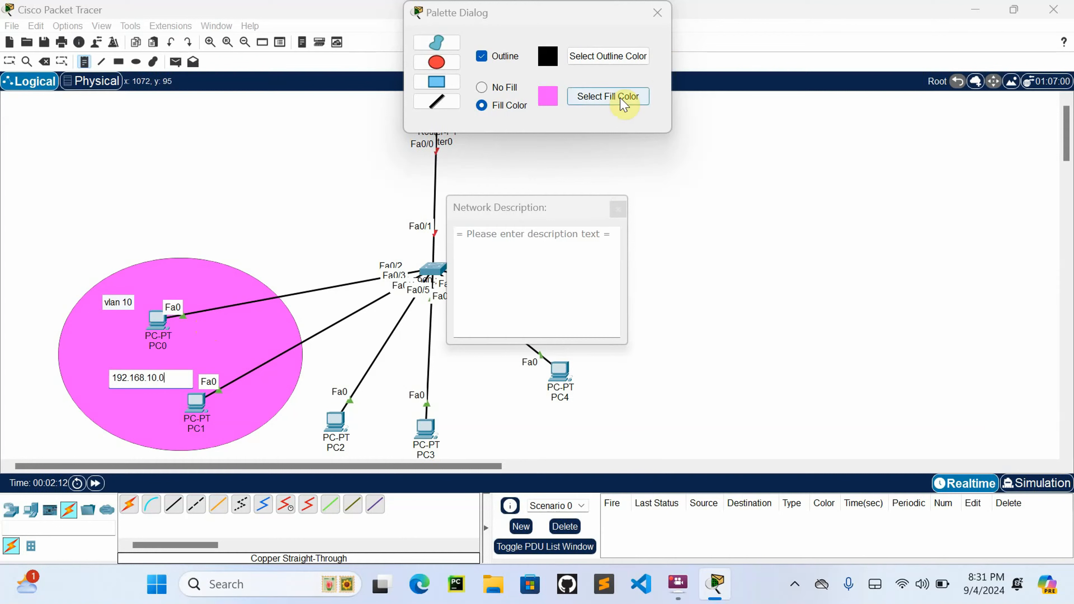
click(644, 97)
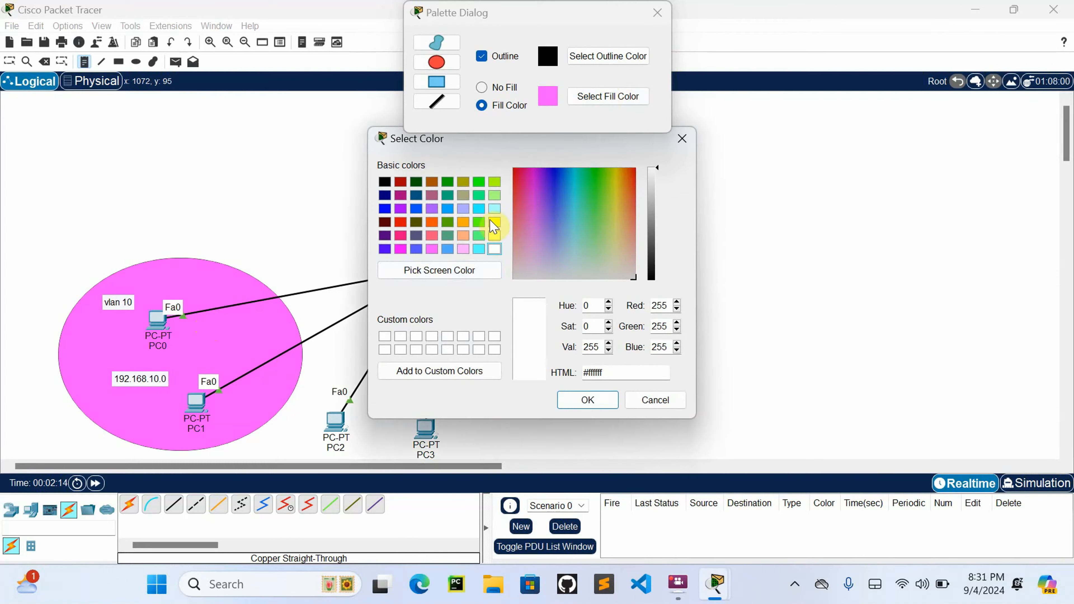
click(478, 222)
click(571, 397)
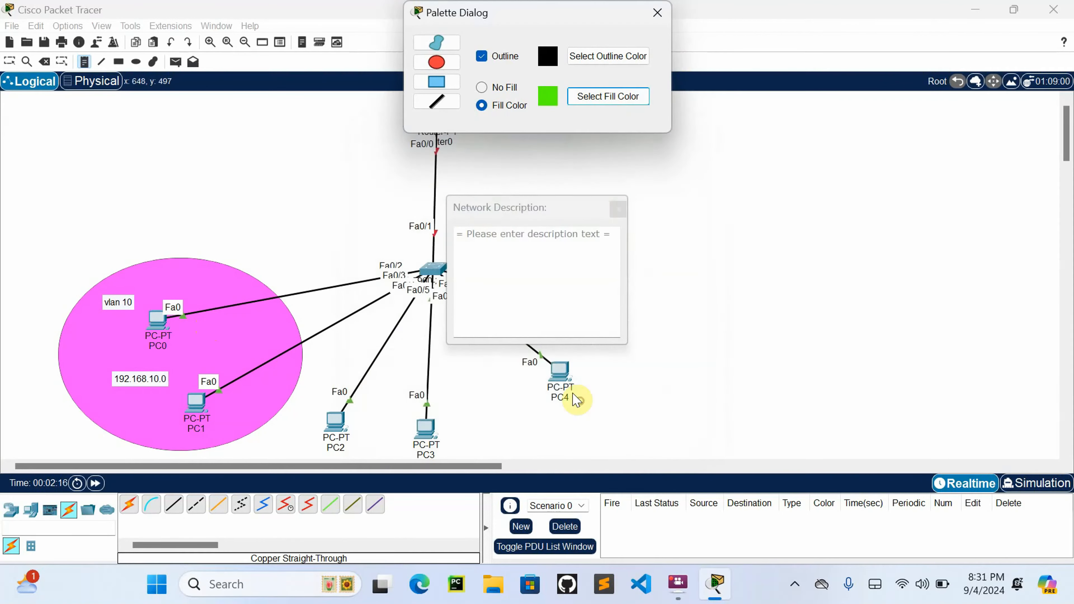
click(618, 209)
click(591, 98)
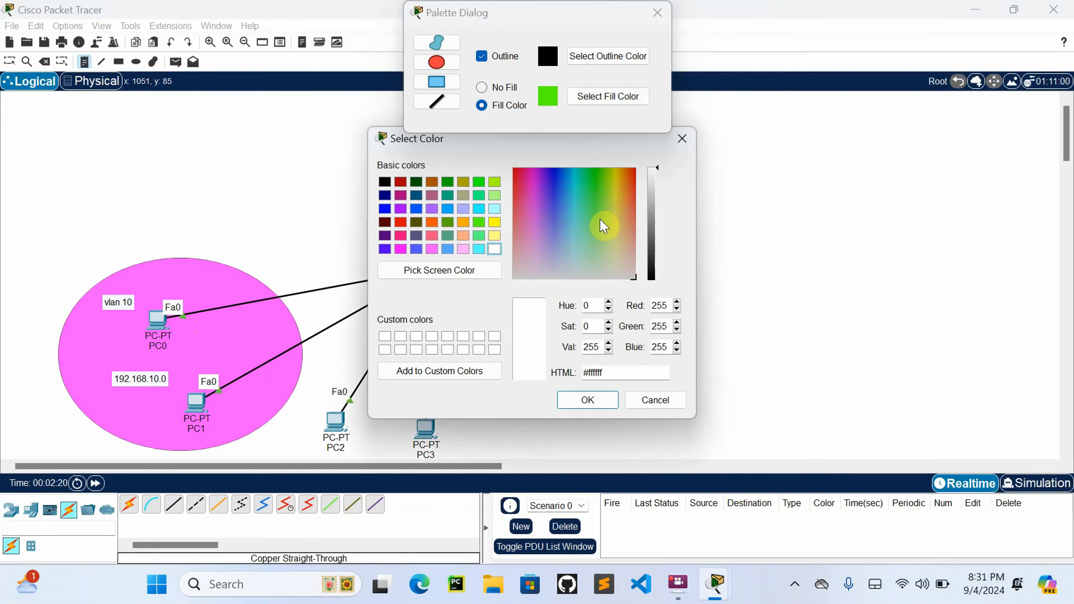
click(588, 401)
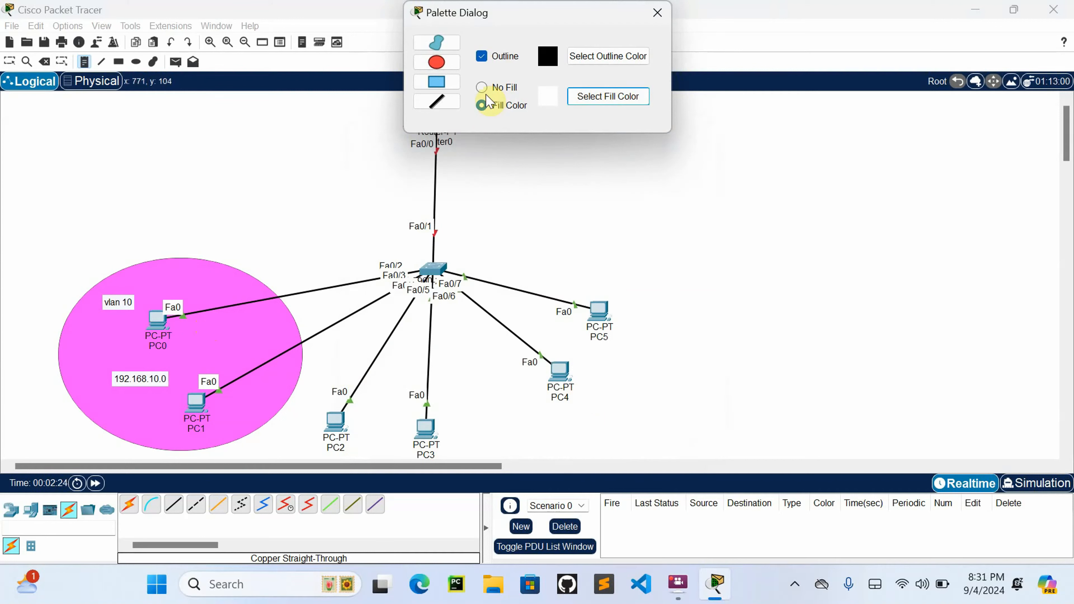
Step: Draw an ellipse with a bright green fill around PC2 and PC3
click(437, 64)
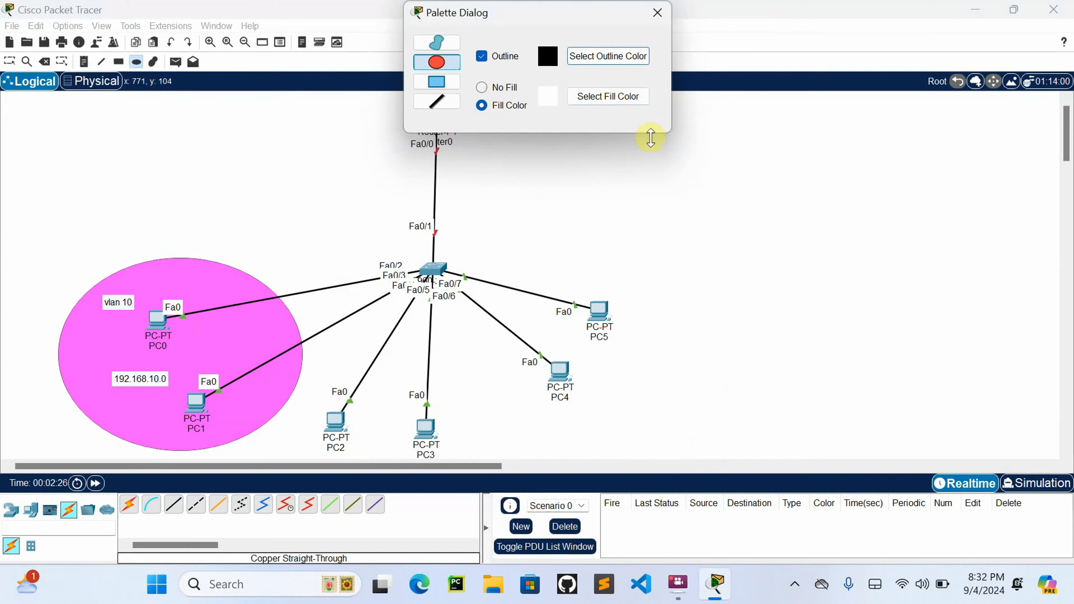
click(601, 97)
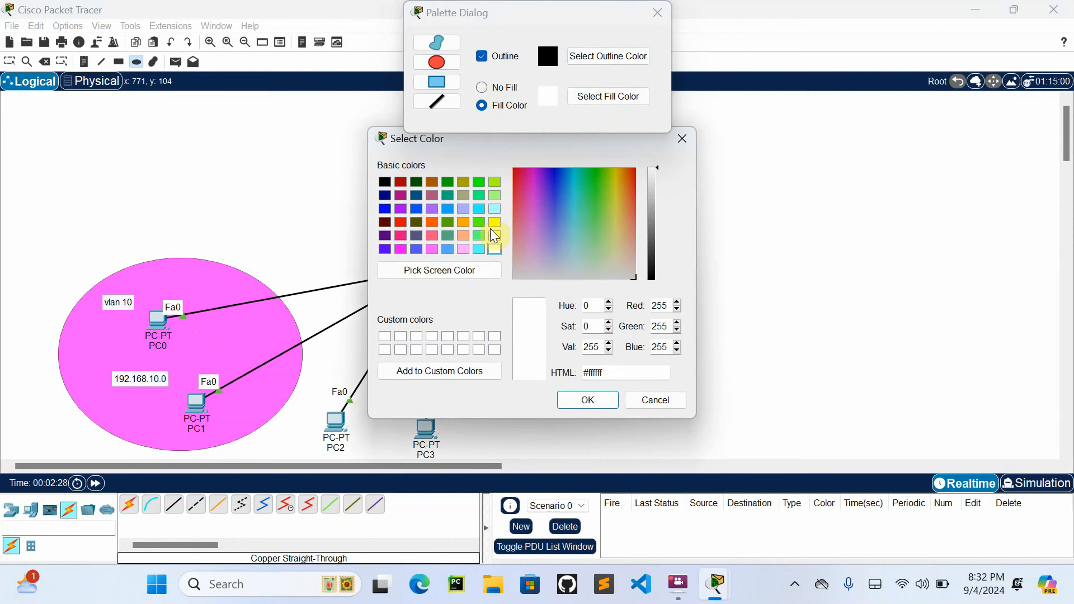
click(479, 222)
click(587, 400)
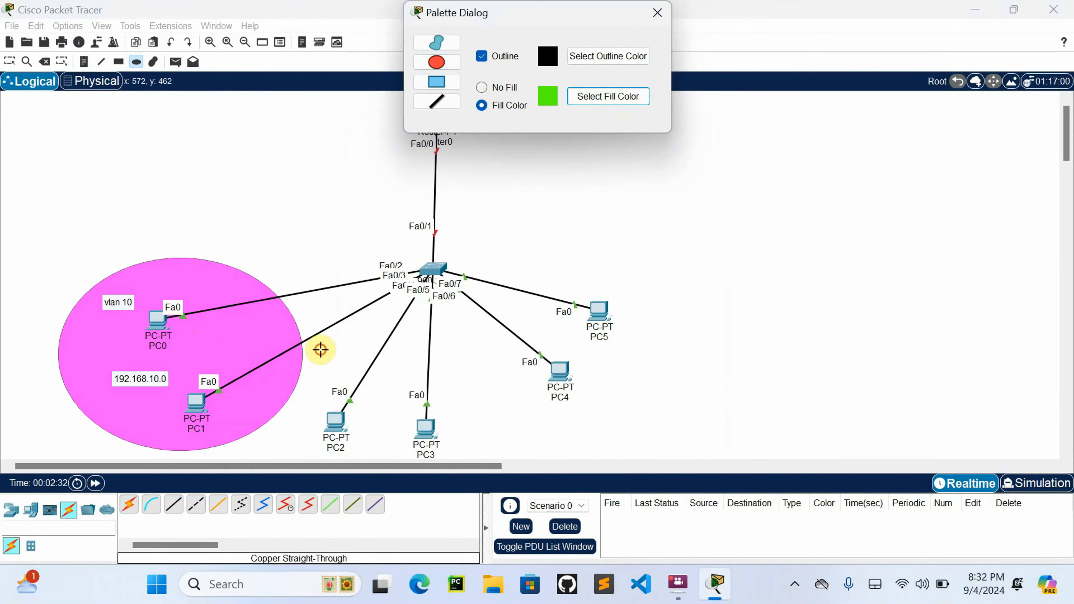
mouse_move(319, 349)
mouse_down()
mouse_move(450, 434)
mouse_move(540, 463)
mouse_up()
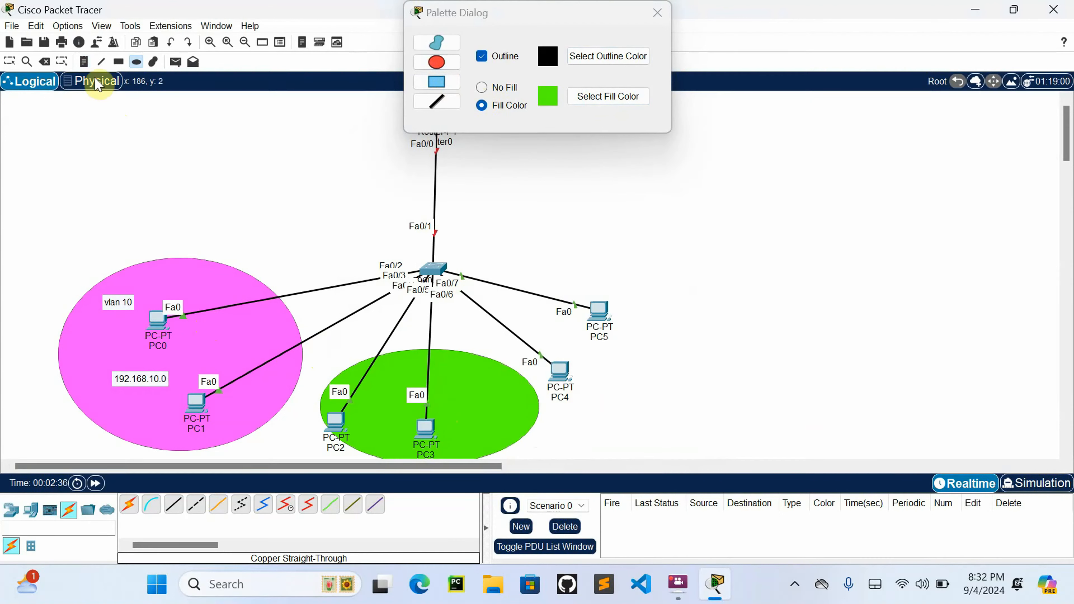
Step: Place the notes "vlan 20" and "192.168.20.0" inside the green ellipse near PC3
click(86, 63)
click(440, 375)
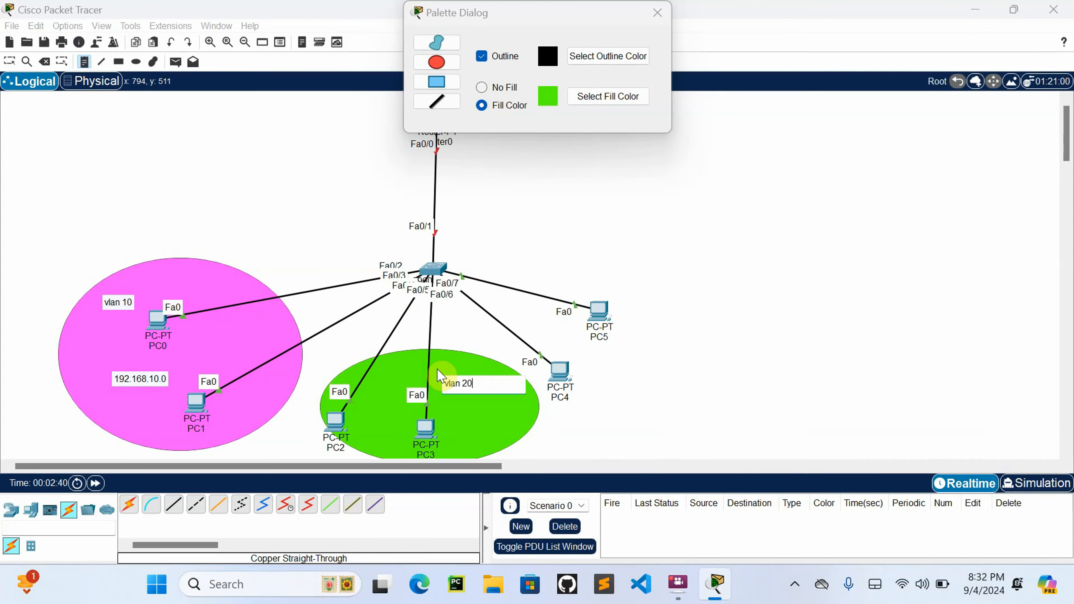
click(436, 410)
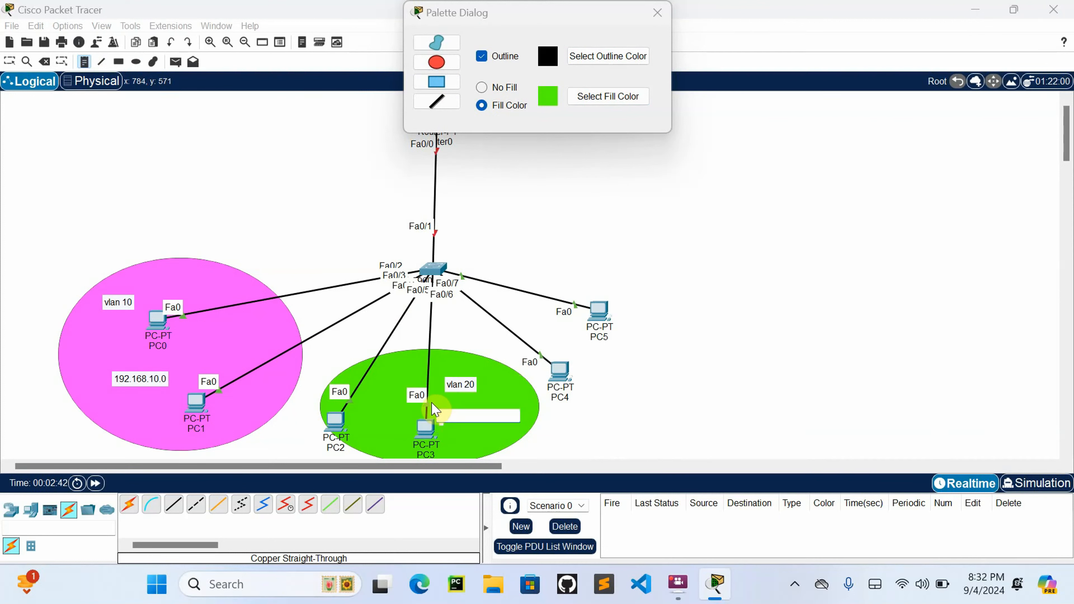
text(192.168.20.0)
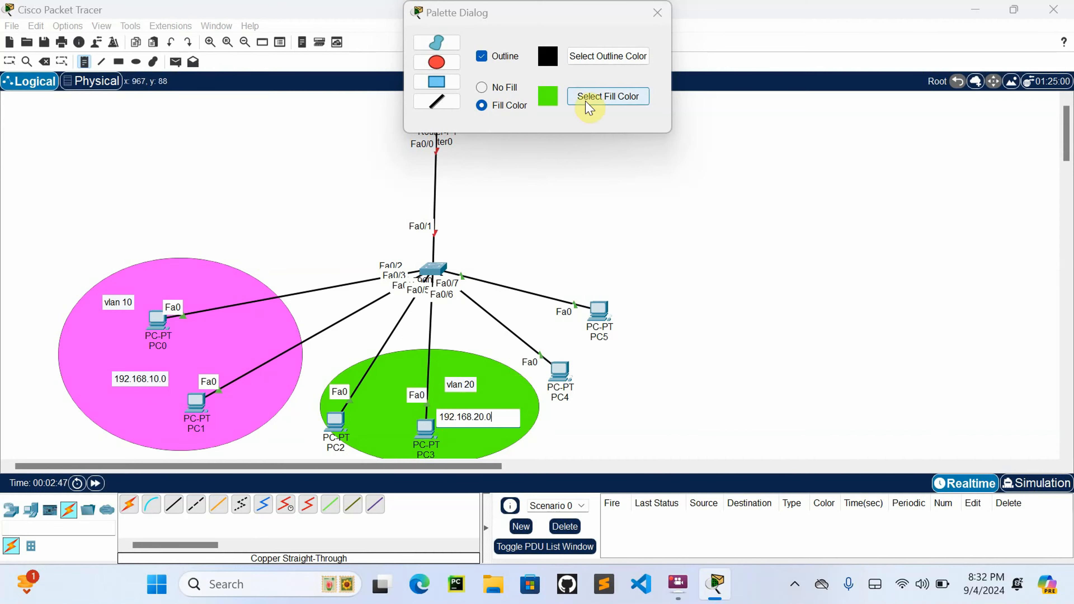
click(596, 100)
click(478, 210)
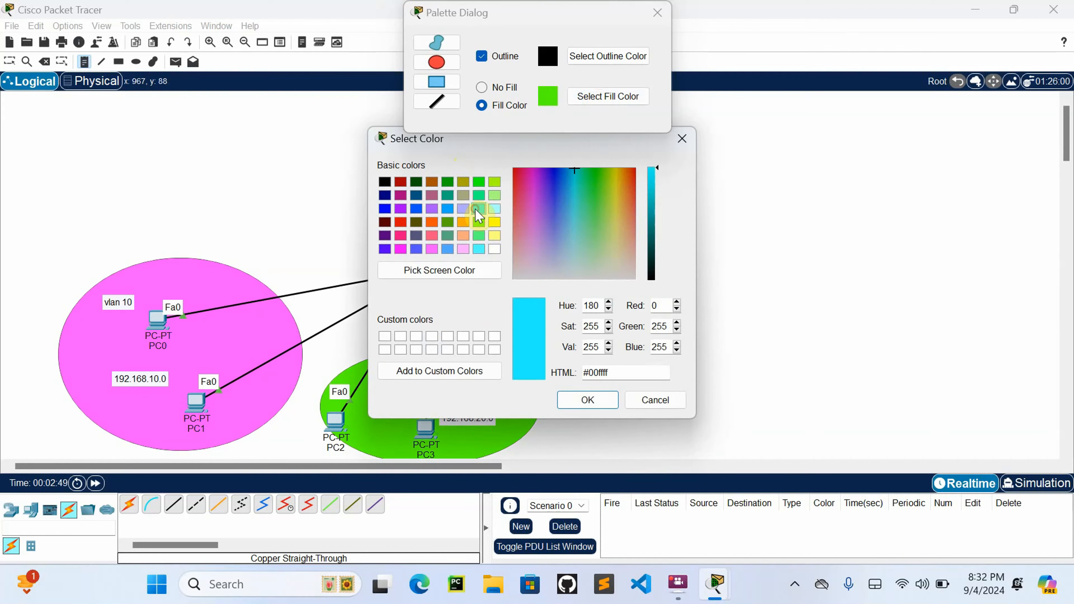
click(588, 399)
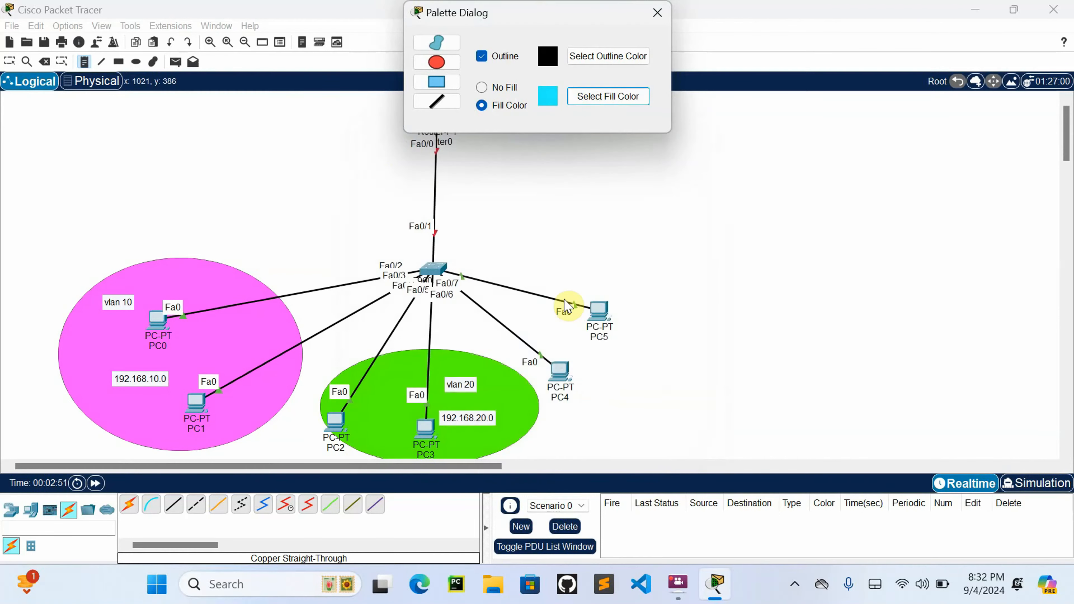
Step: Draw an ellipse with a blue #0000ff fill around PC4 and PC5
click(438, 63)
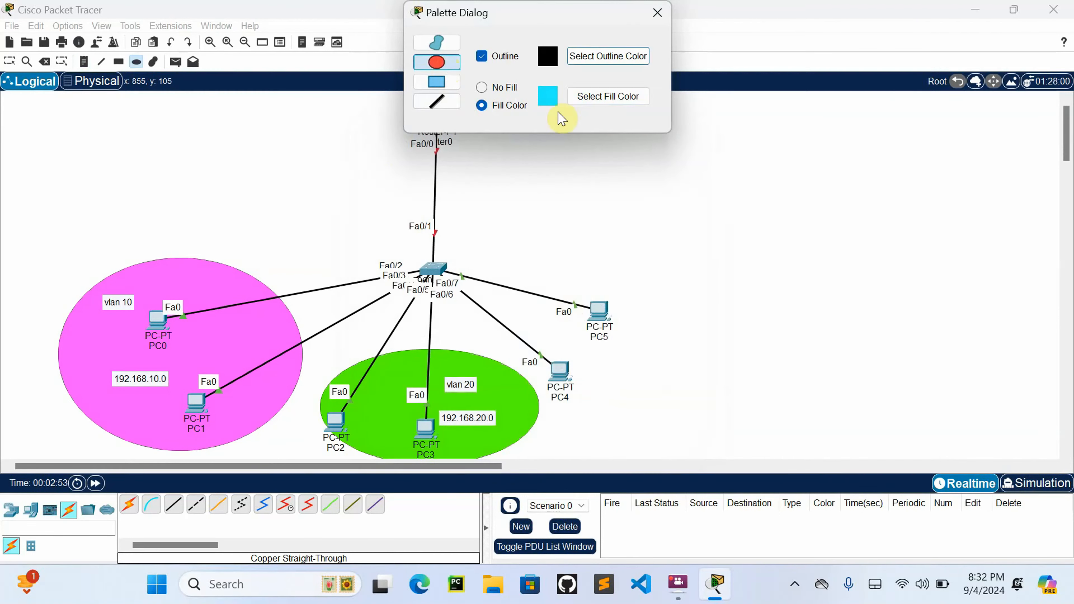
click(596, 99)
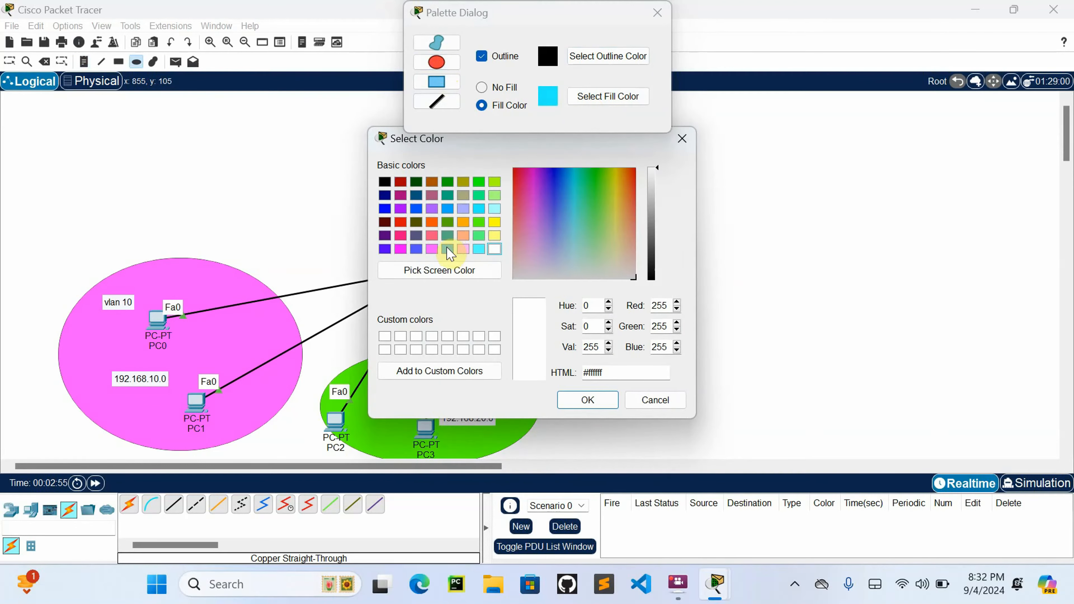
click(384, 209)
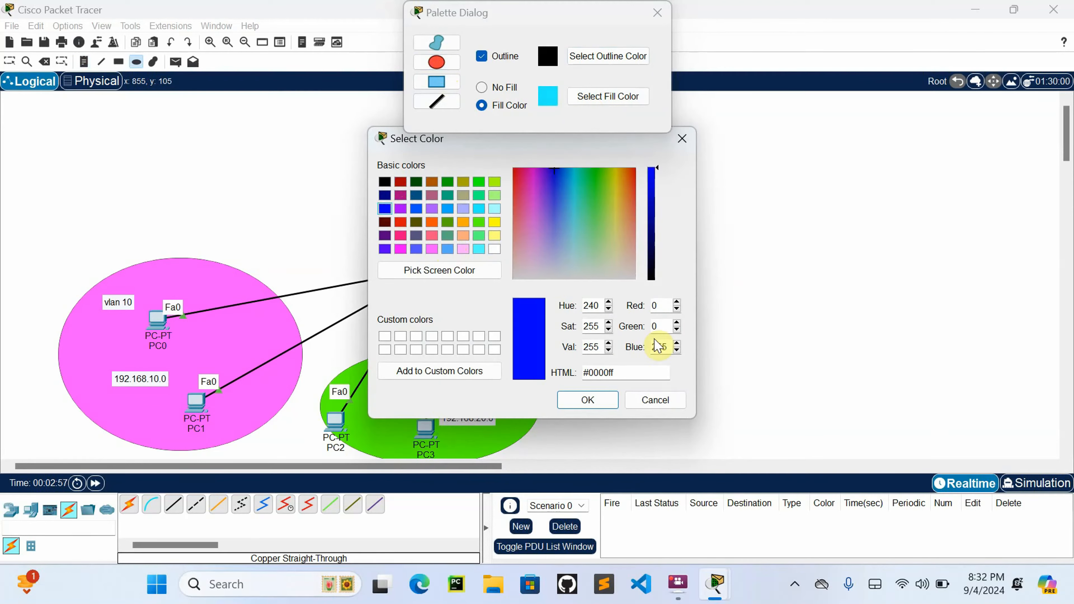
click(608, 399)
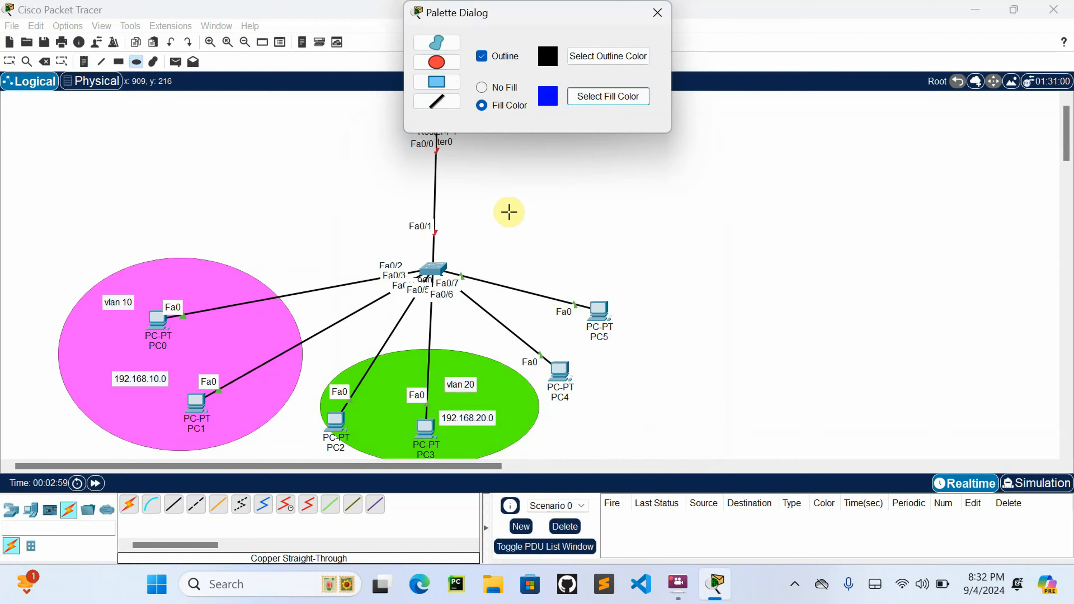
drag(513, 207, 772, 420)
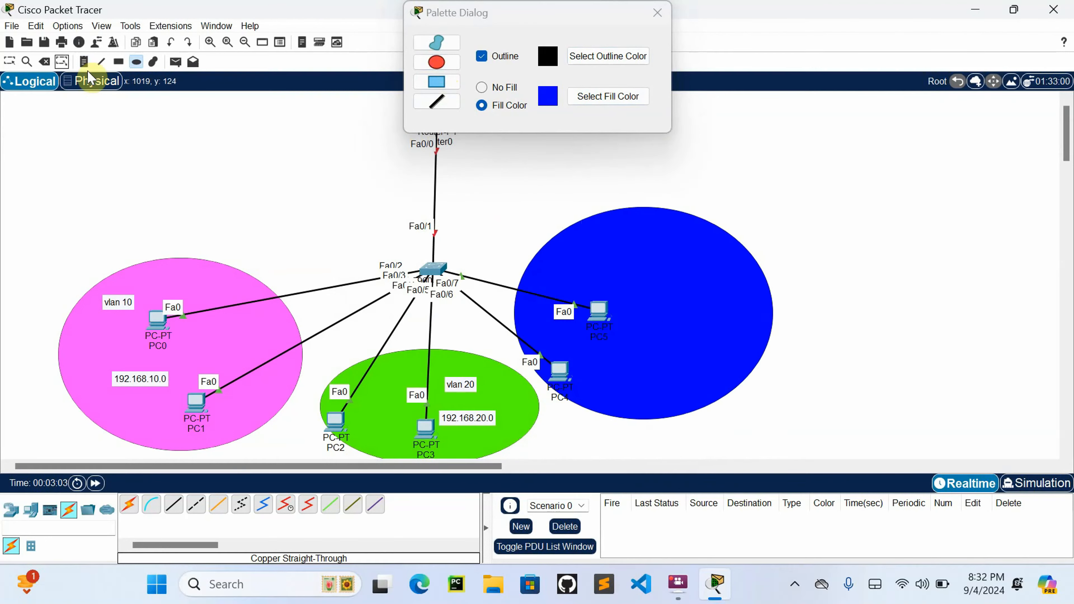
Step: Place the notes "vlan 30" and "192.168.30.0" inside the blue ellipse near PC5 and close the drawing palette
click(79, 65)
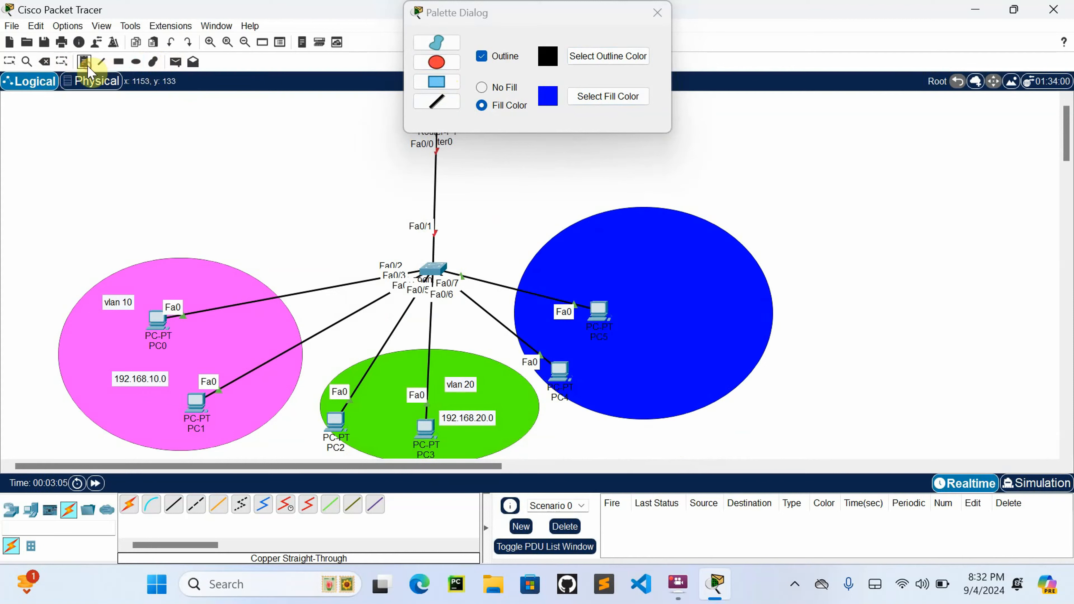
click(605, 239)
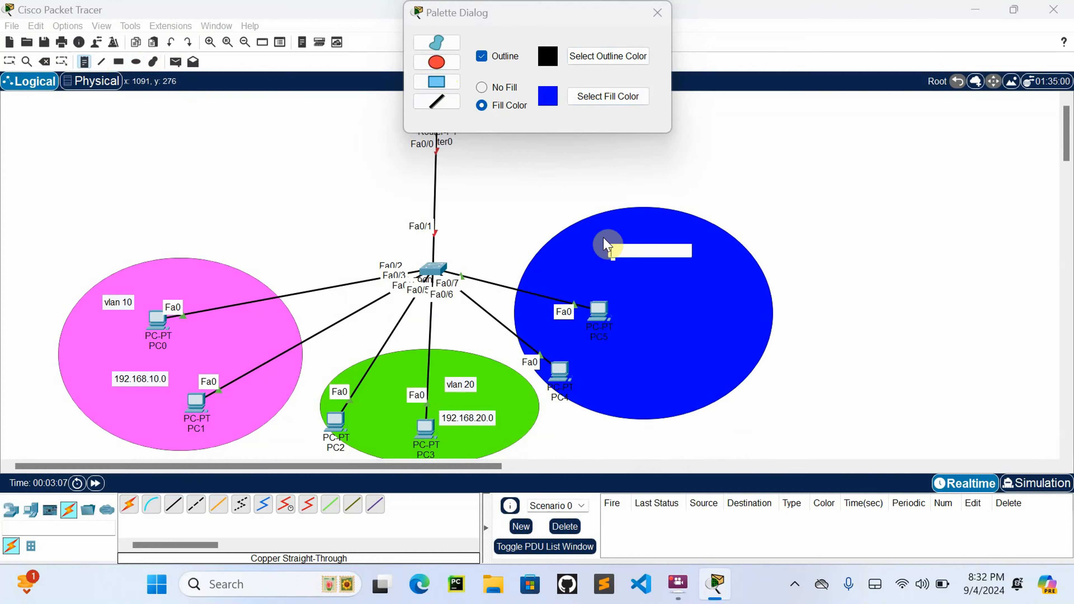
text(vlan 30)
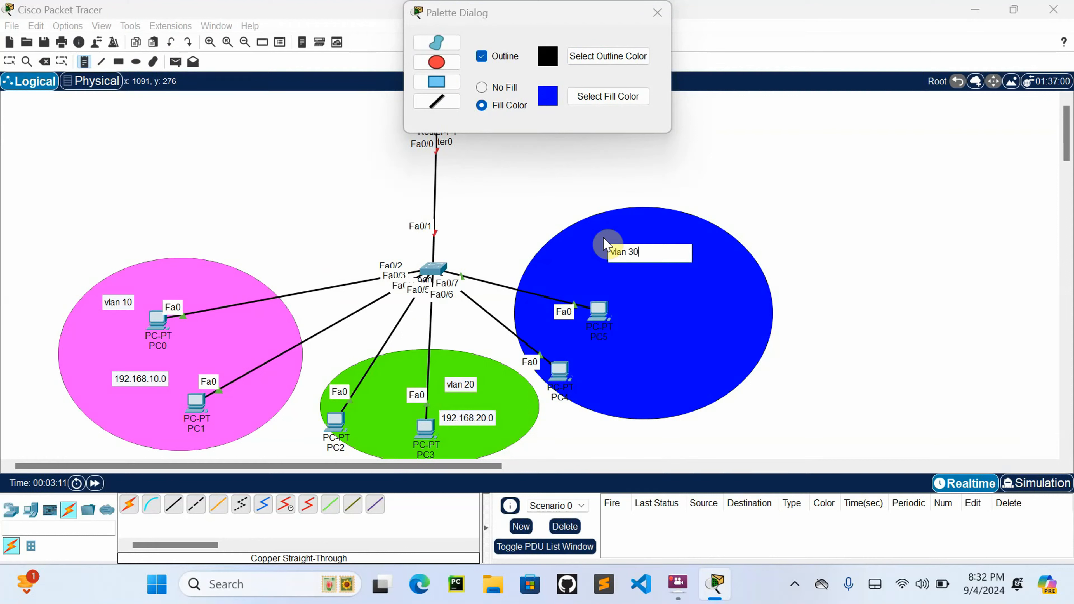
click(632, 306)
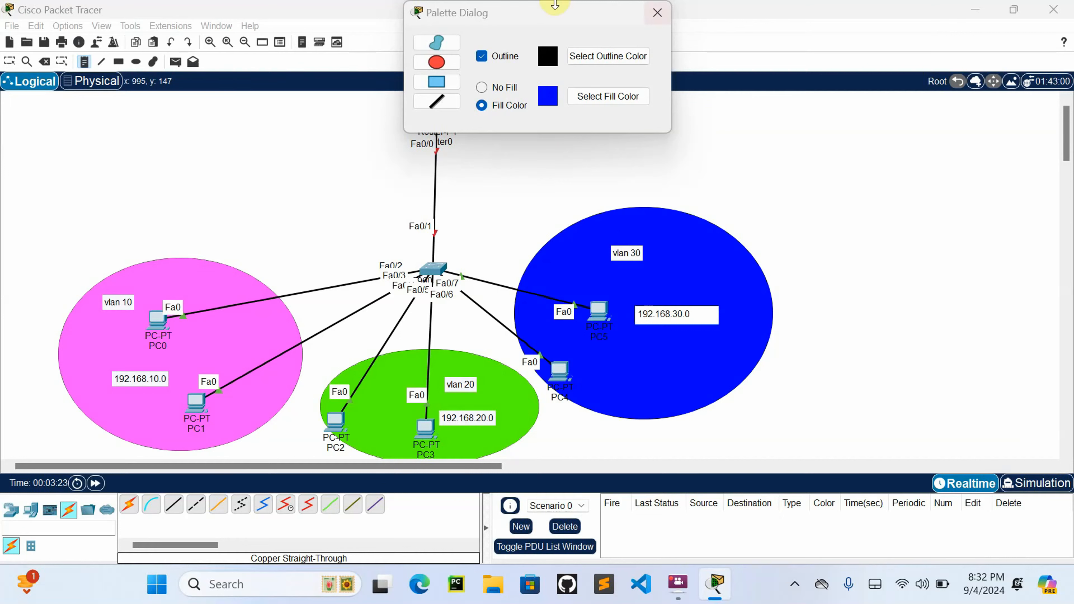
click(655, 13)
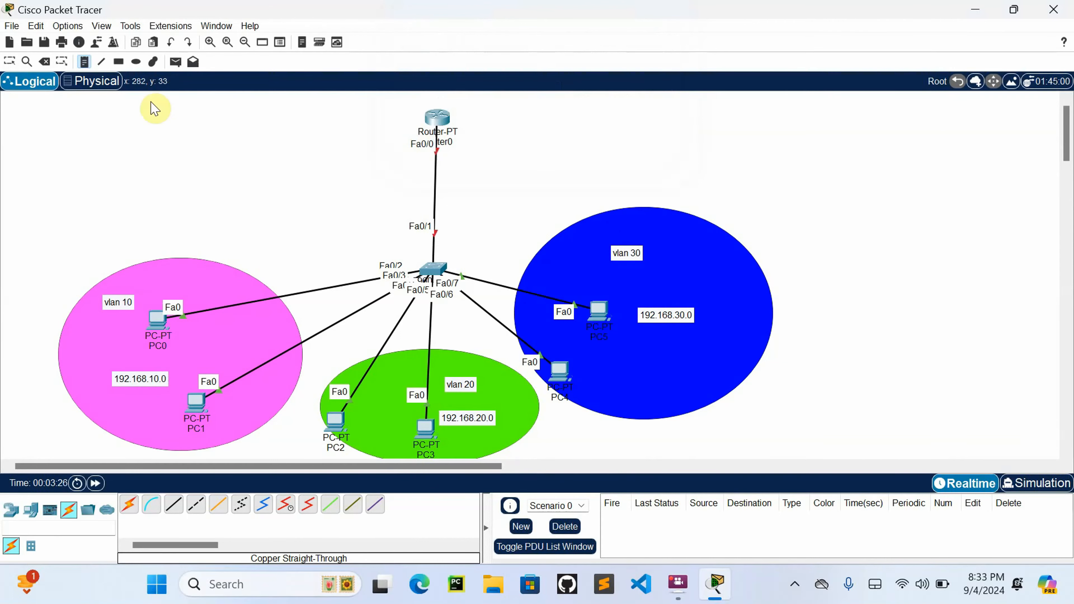
Step: Configure PC0 with the static IPv4 address 192.168.10.2, subnet mask 255.255.255.0 and default gateway 192.168.10.1
click(8, 63)
click(153, 324)
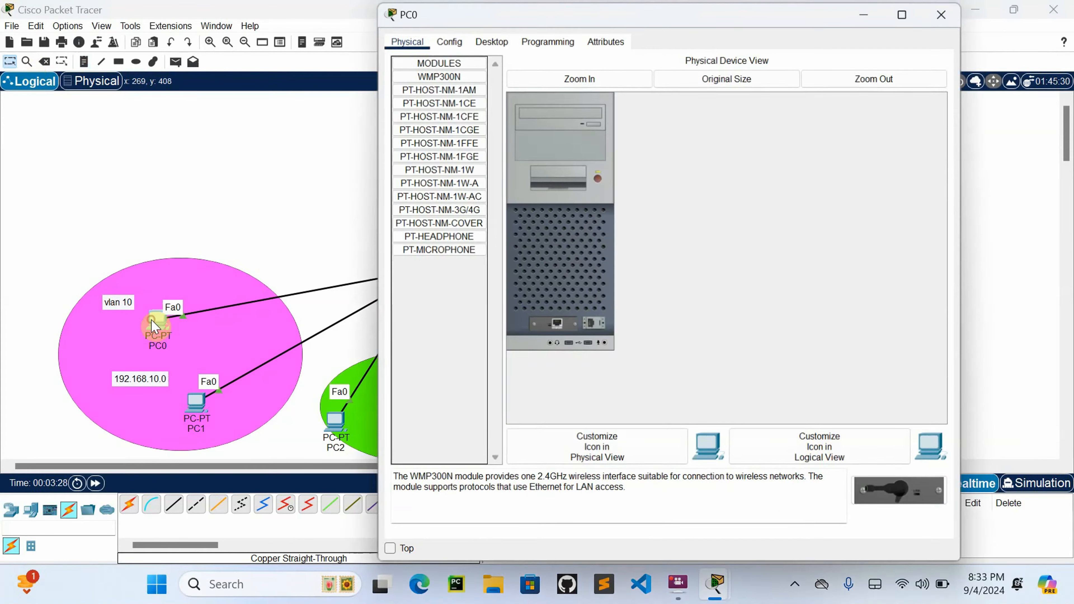
click(490, 41)
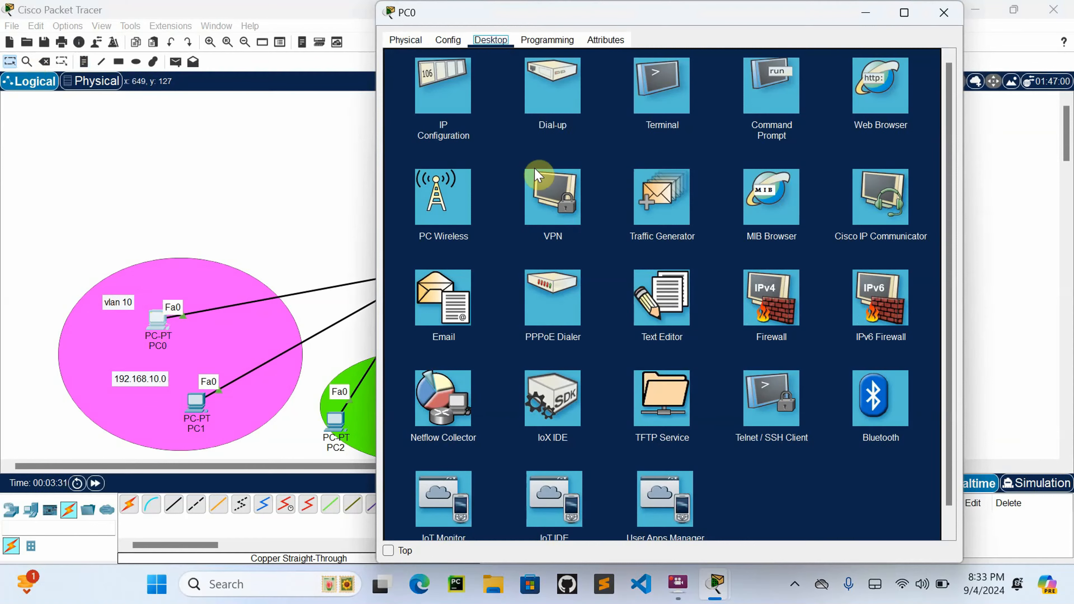
click(443, 86)
click(604, 127)
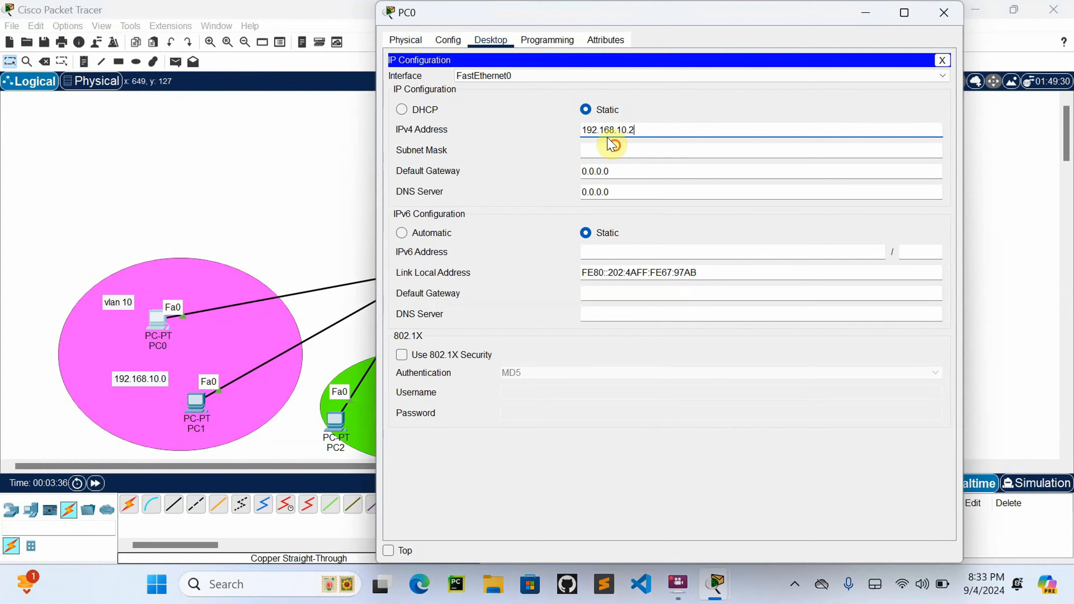
click(611, 146)
click(611, 171)
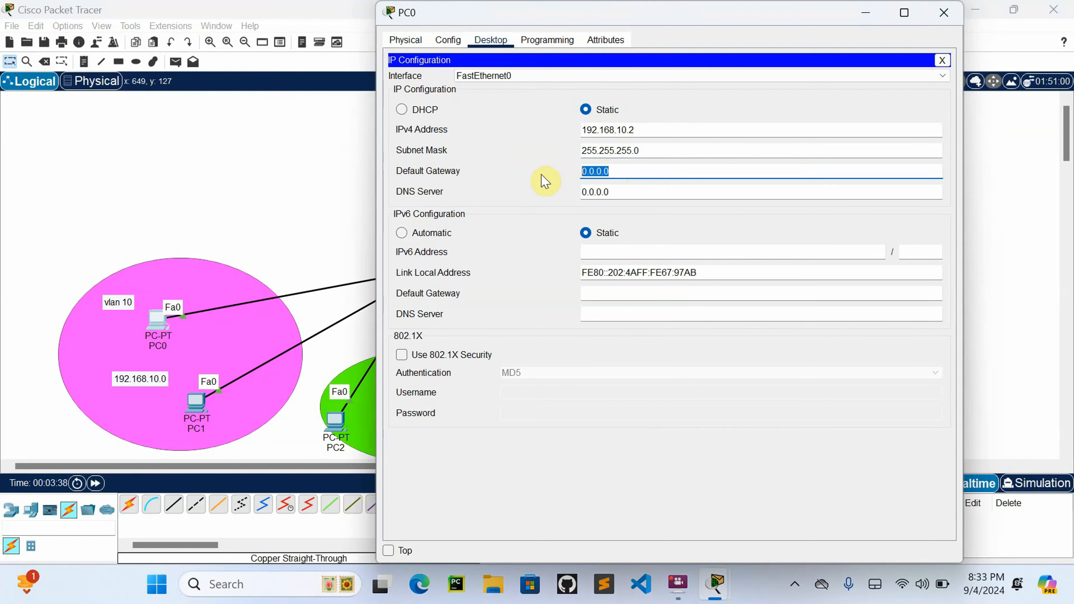
text(192.168.10.2)
click(546, 181)
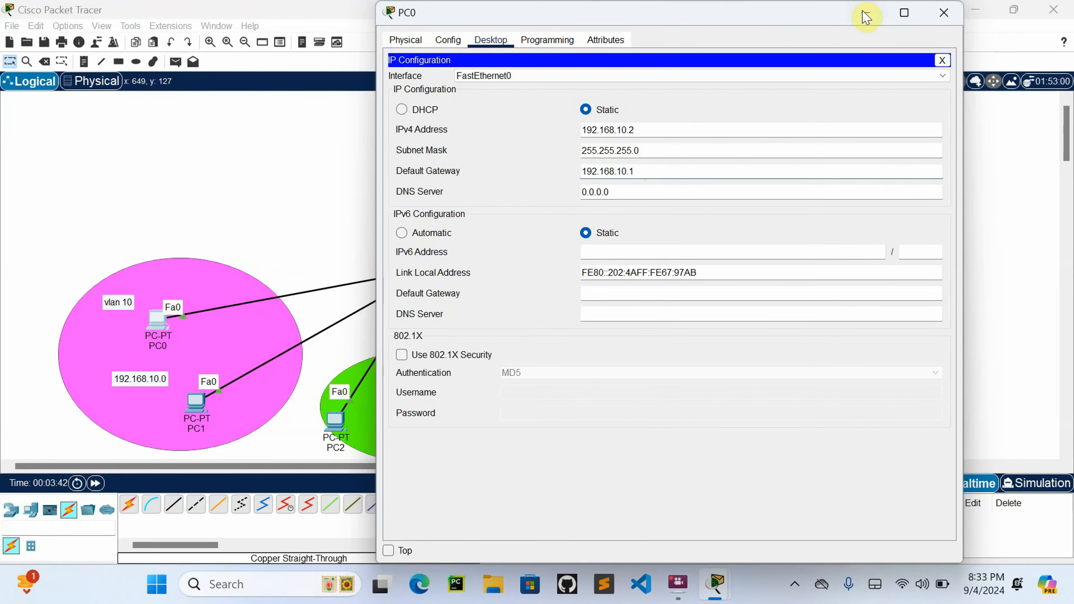
click(943, 12)
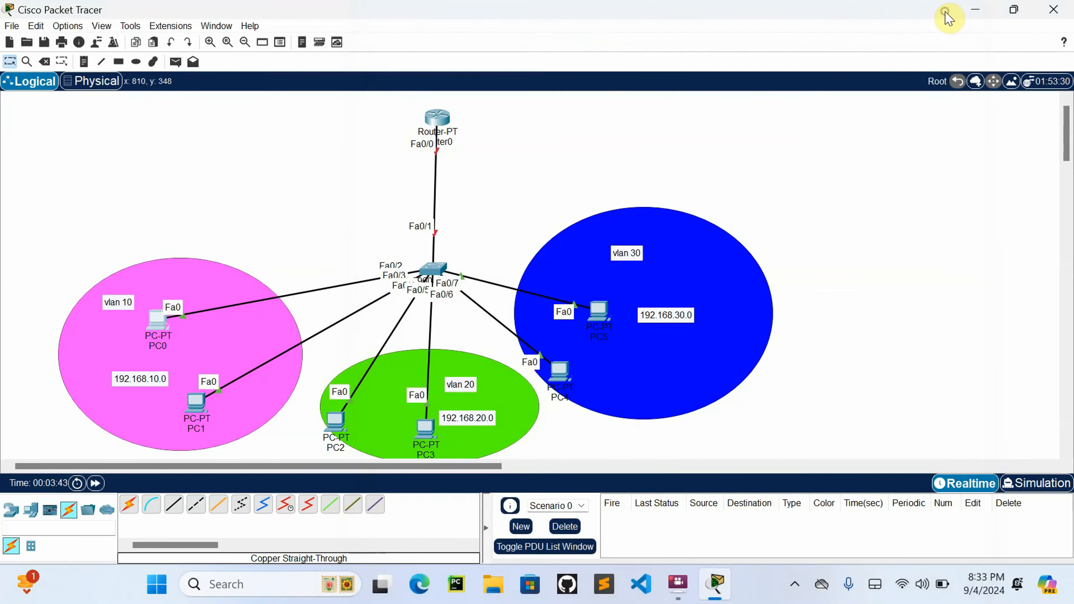
Step: Configure PC1 with the static IPv4 address 192.168.10.3, subnet mask 255.255.255.0 and default gateway 192.168.10.1
click(197, 404)
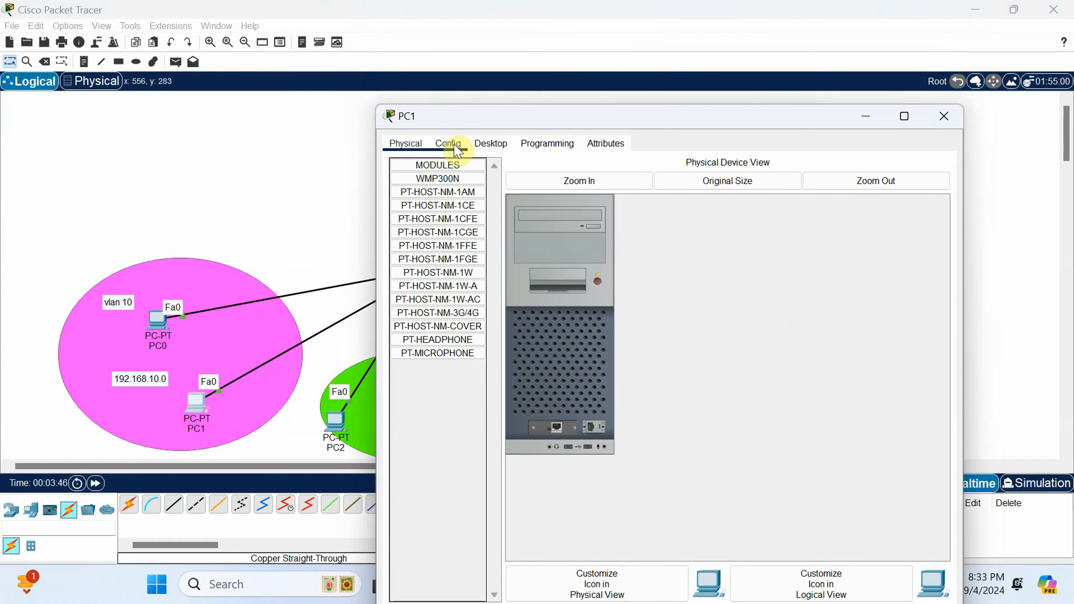
click(490, 143)
click(461, 184)
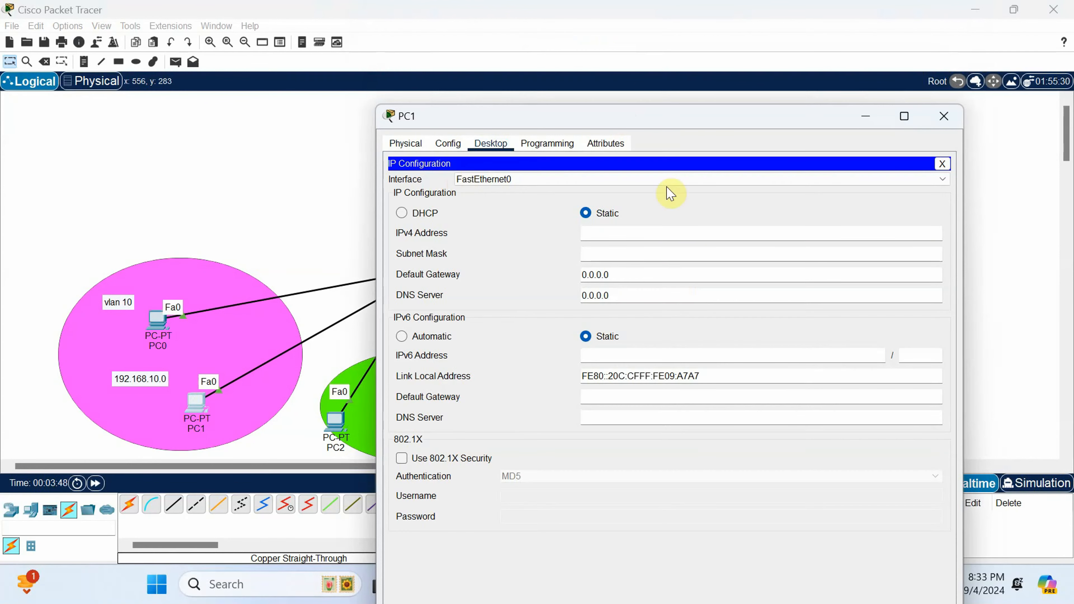
click(625, 233)
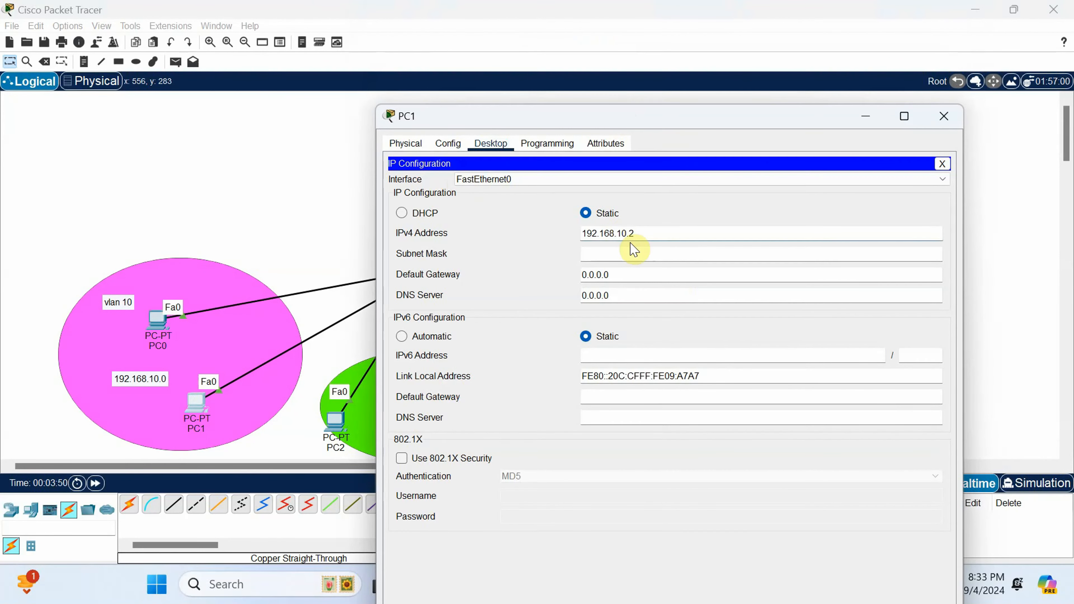
click(623, 233)
click(643, 233)
click(617, 252)
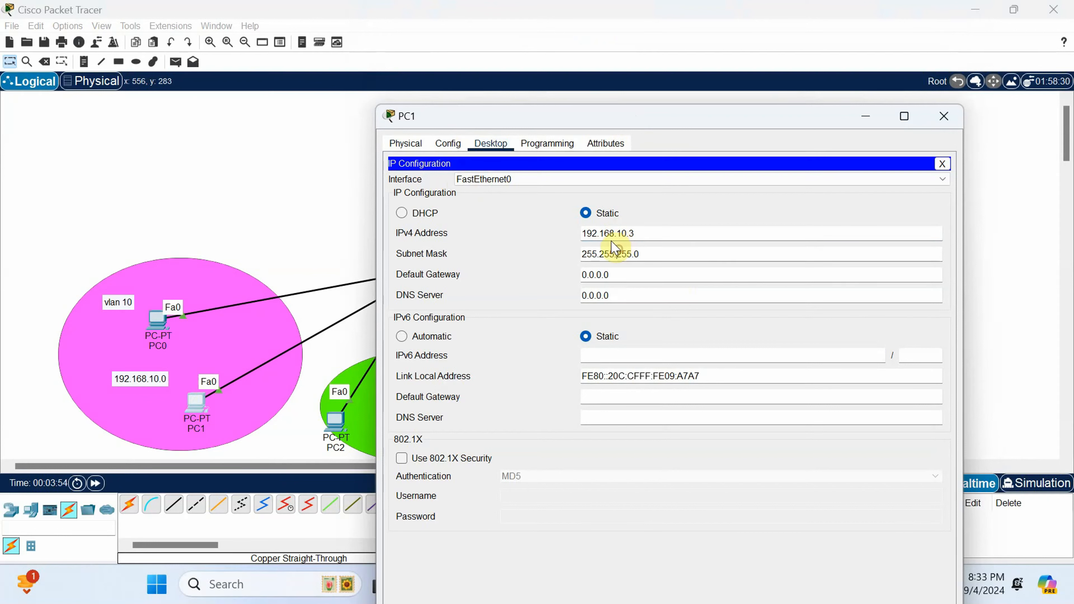
drag(618, 274, 505, 275)
key(BackSpace)
text(192.168.10.2)
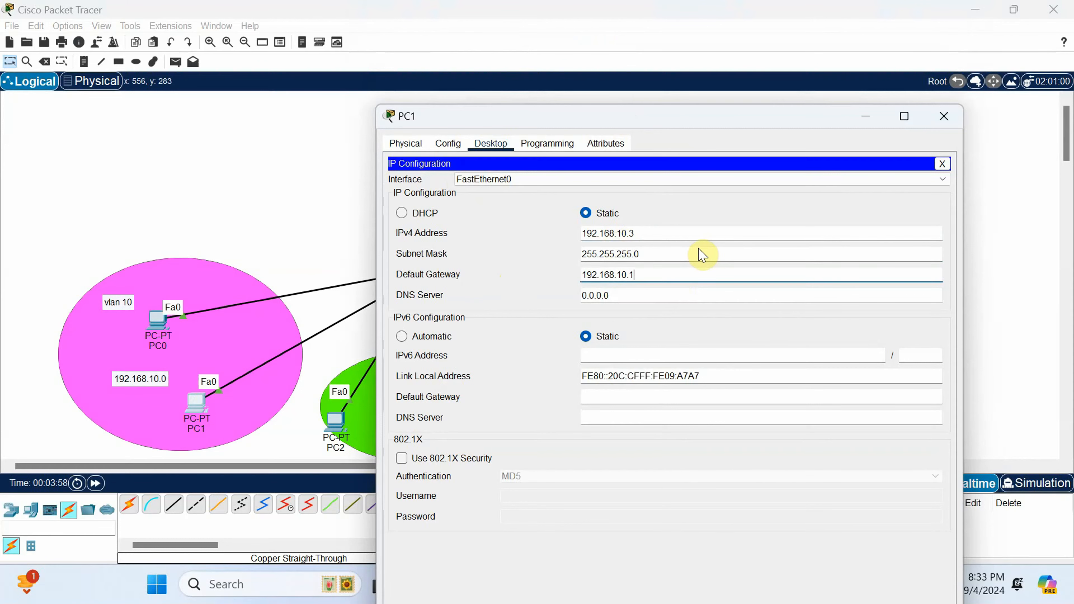
click(944, 116)
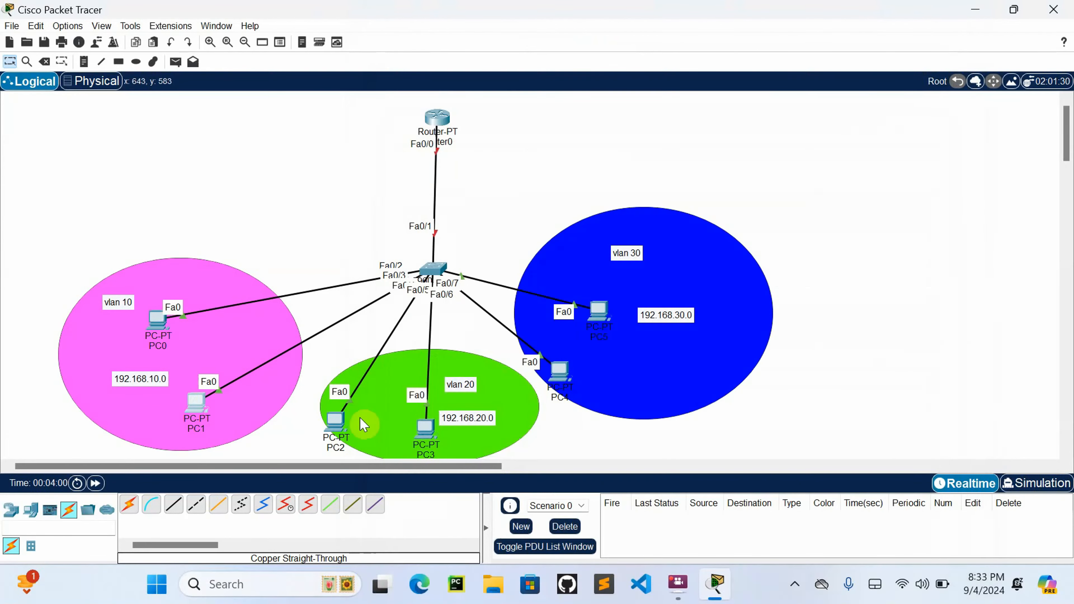
Step: Configure PC2 with the static IPv4 address 192.168.20.2, subnet mask 255.255.255.0 and default gateway 192.168.20.1
click(336, 423)
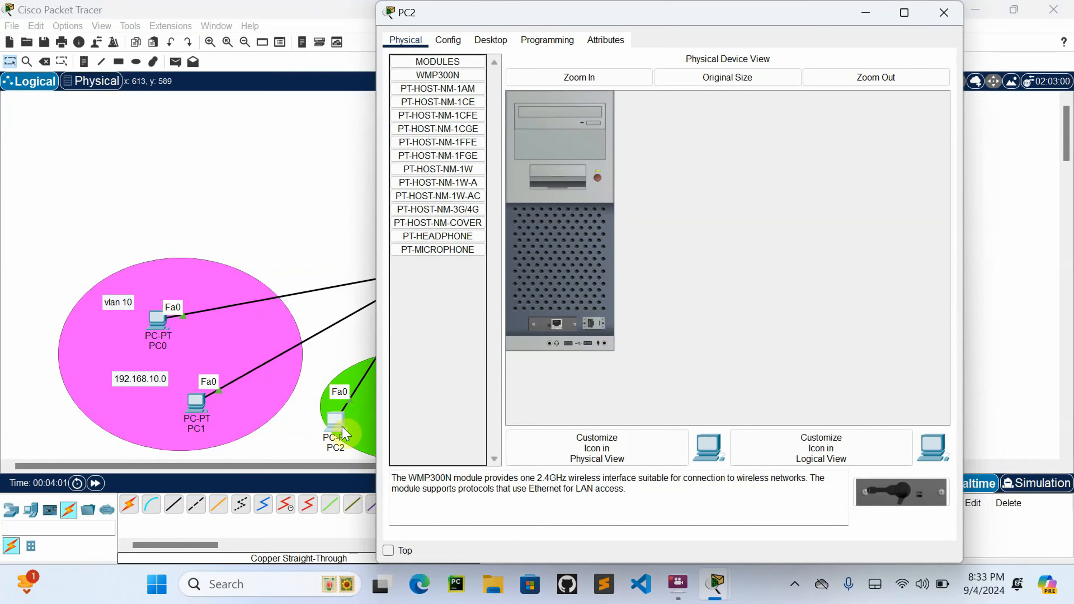
click(490, 40)
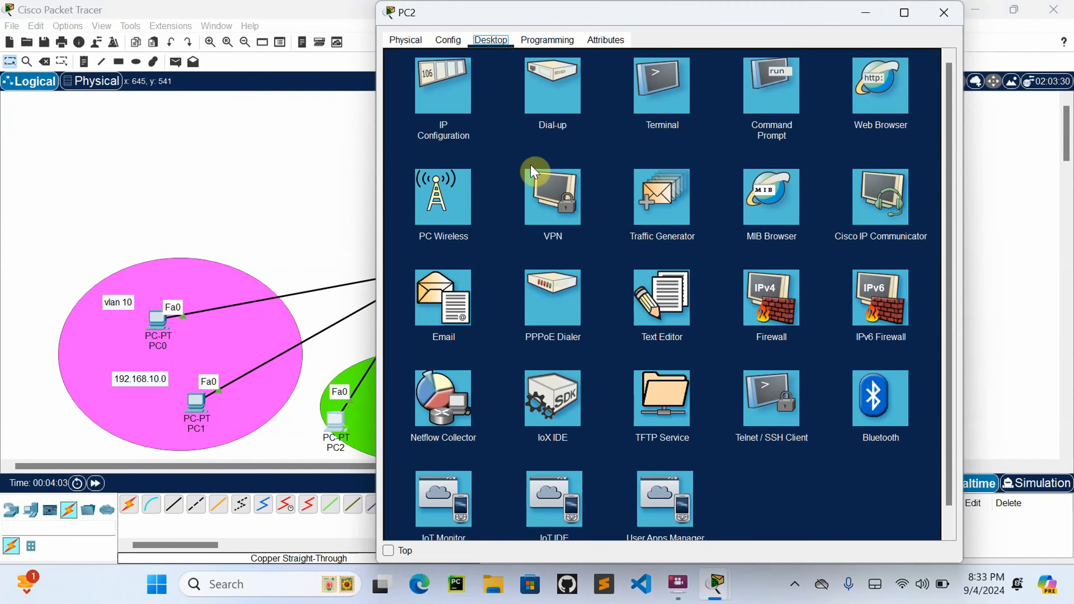
click(433, 111)
click(611, 135)
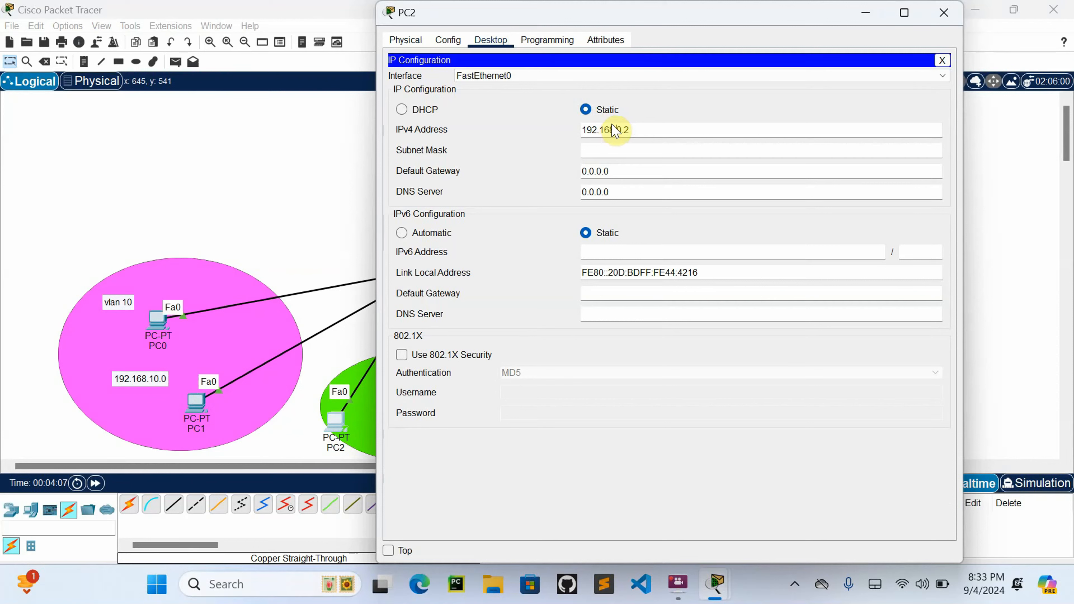
drag(652, 128, 568, 130)
key(ctrl+c)
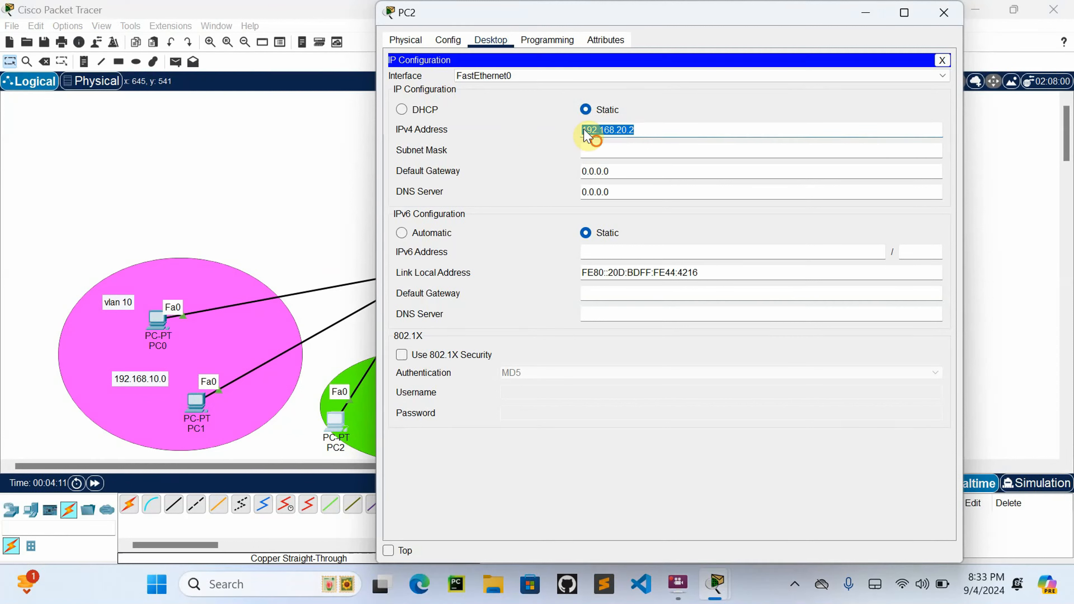
click(598, 151)
double_click(611, 166)
key(ctrl+v)
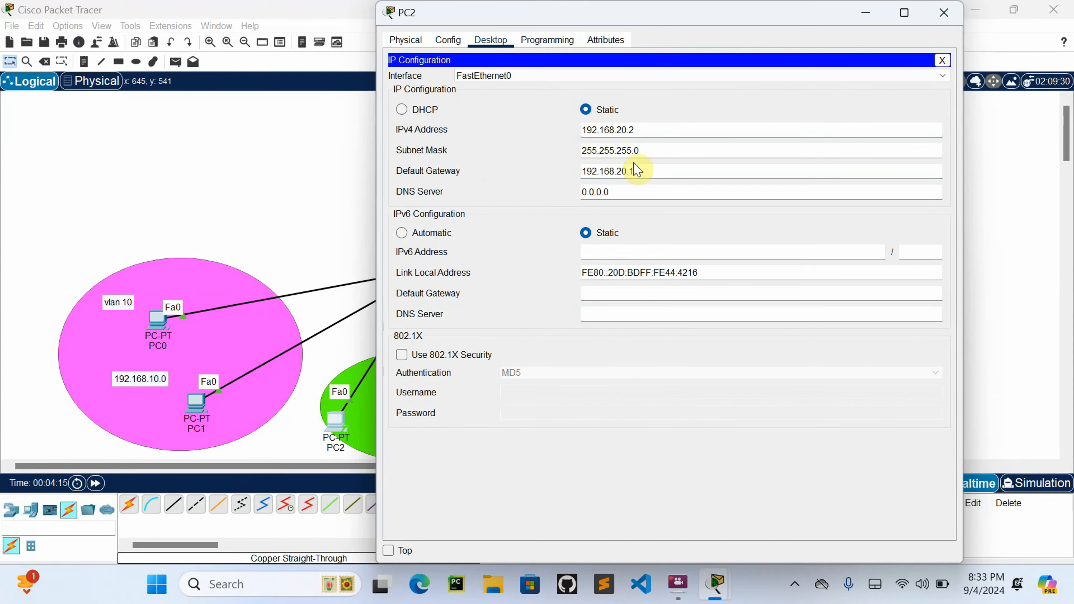
click(944, 12)
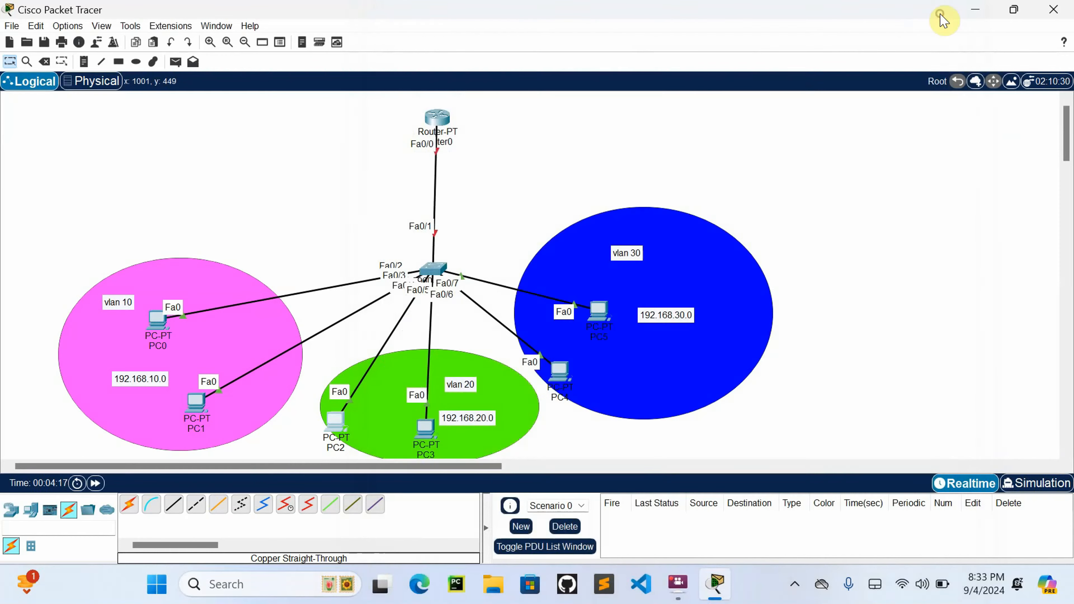
Step: Configure PC3 with the static IPv4 address 192.168.20.3, subnet mask 255.255.255.0 and the default gateway of the 192.168.20.0 network
double_click(426, 429)
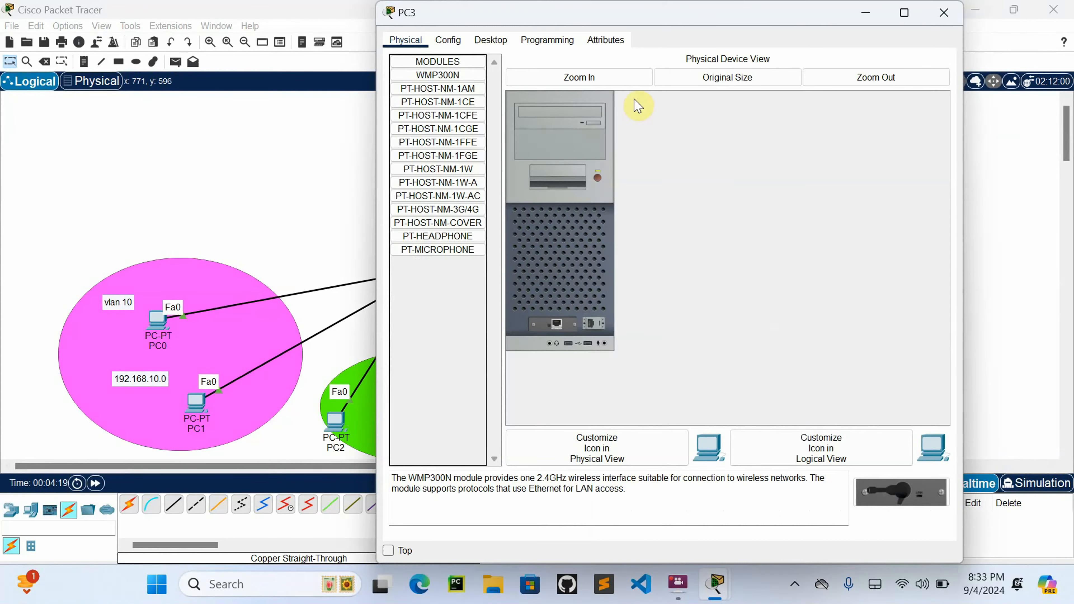
click(489, 40)
click(478, 120)
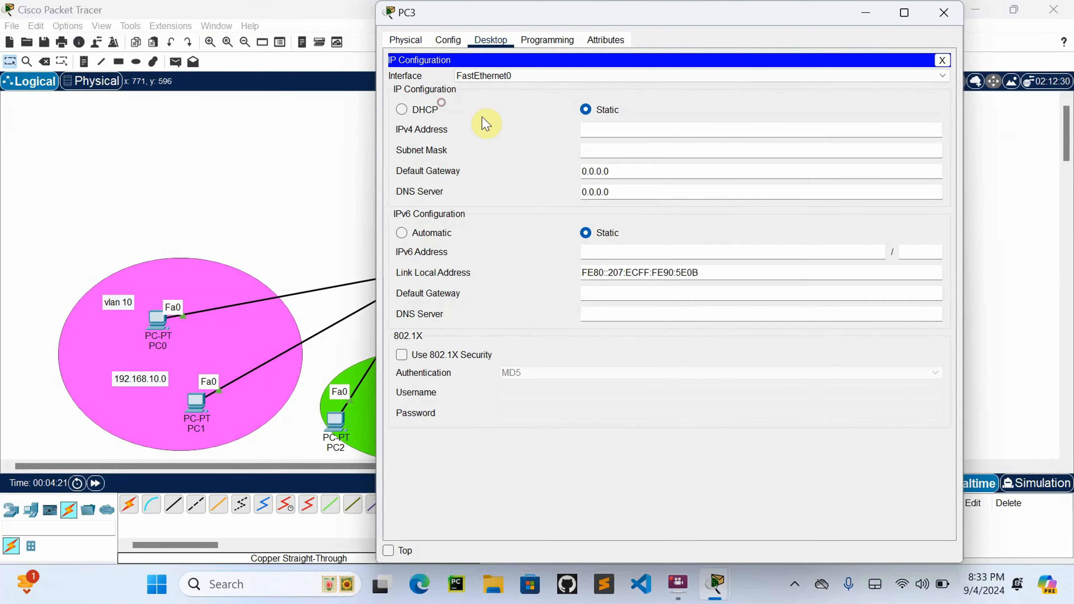
click(606, 127)
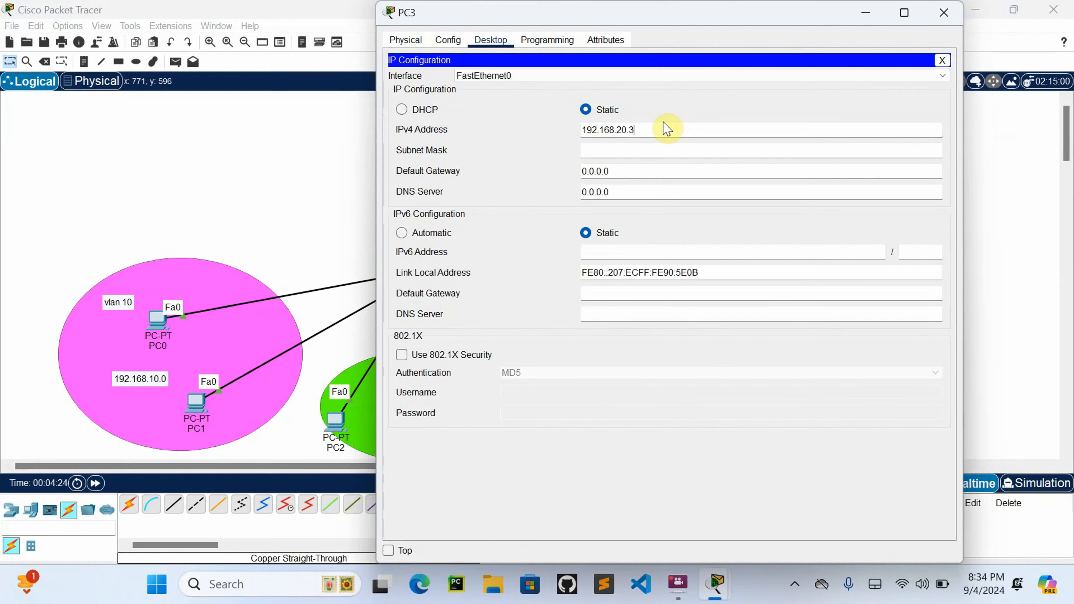
click(617, 151)
key(Tab)
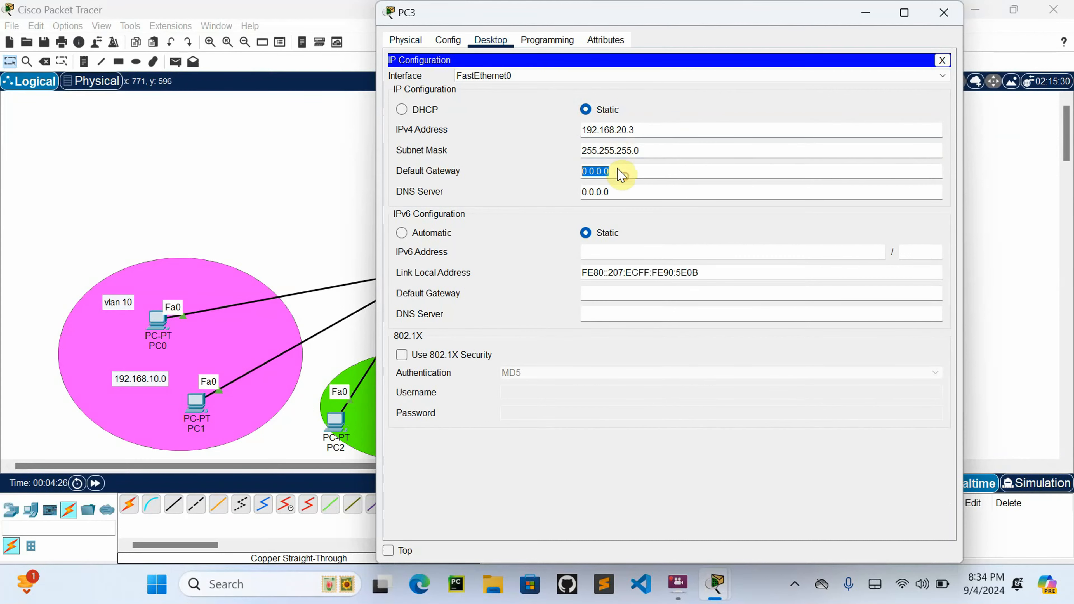
text(192.168.20.2)
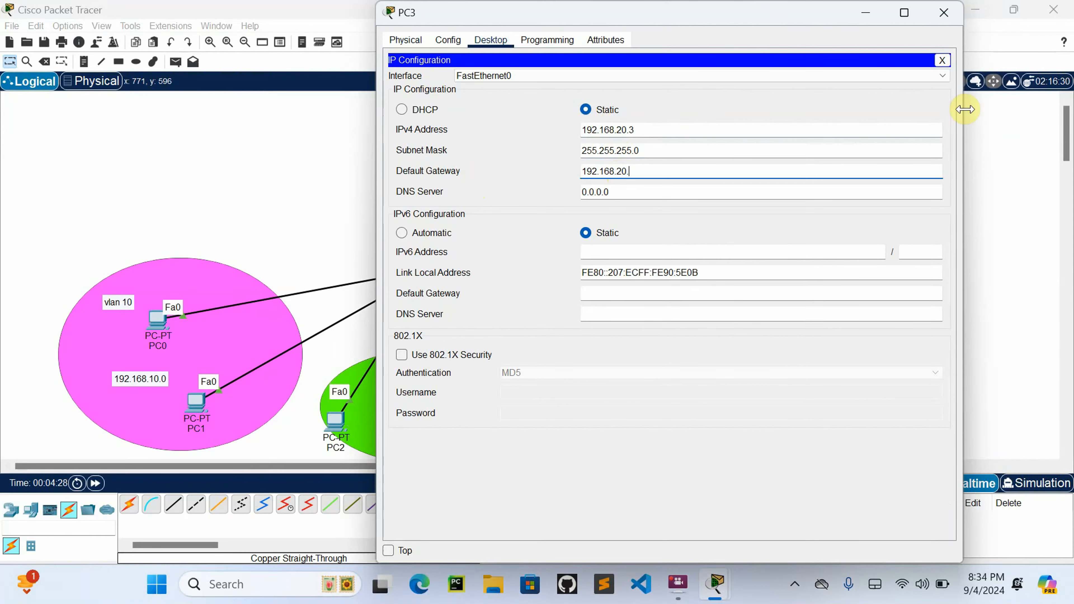
click(944, 13)
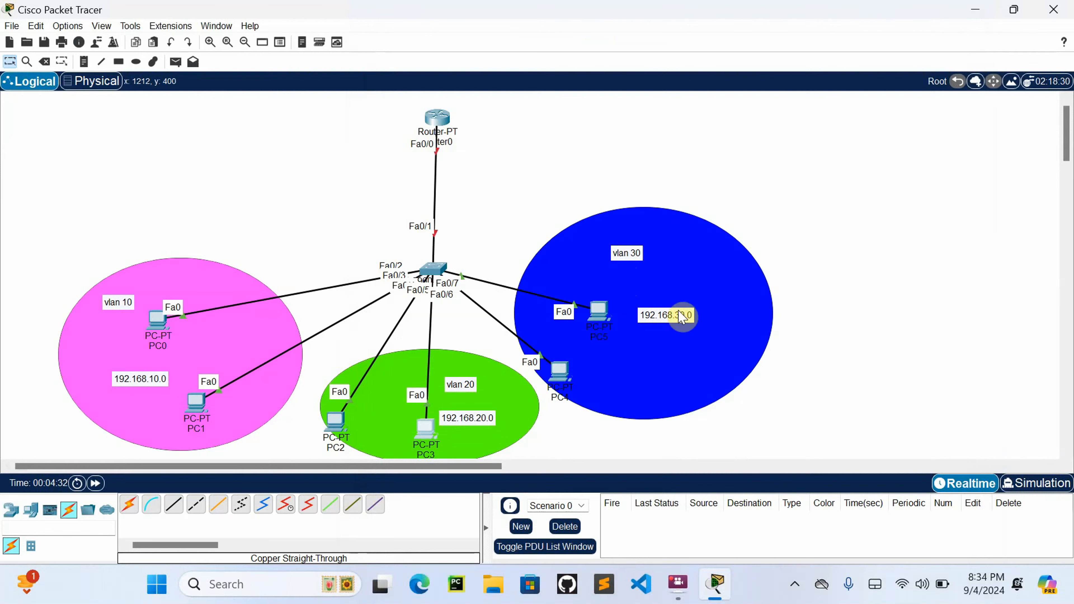
Step: Configure PC5 with the static IPv4 address 192.168.30.2, subnet mask 255.255.255.0 and default gateway 192.168.30.1, and copy the gateway address
click(600, 311)
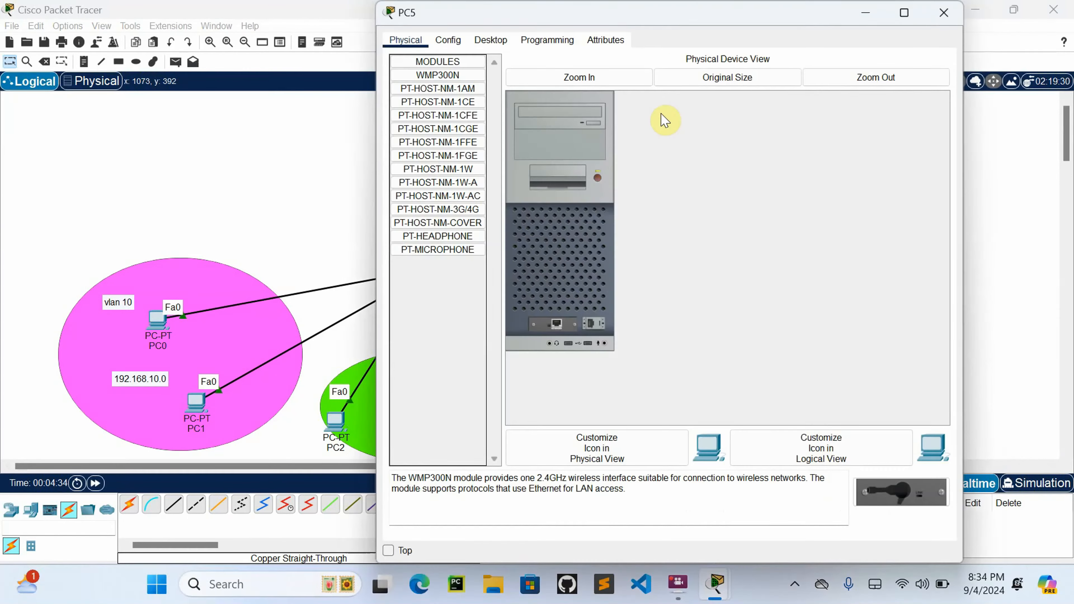
click(491, 41)
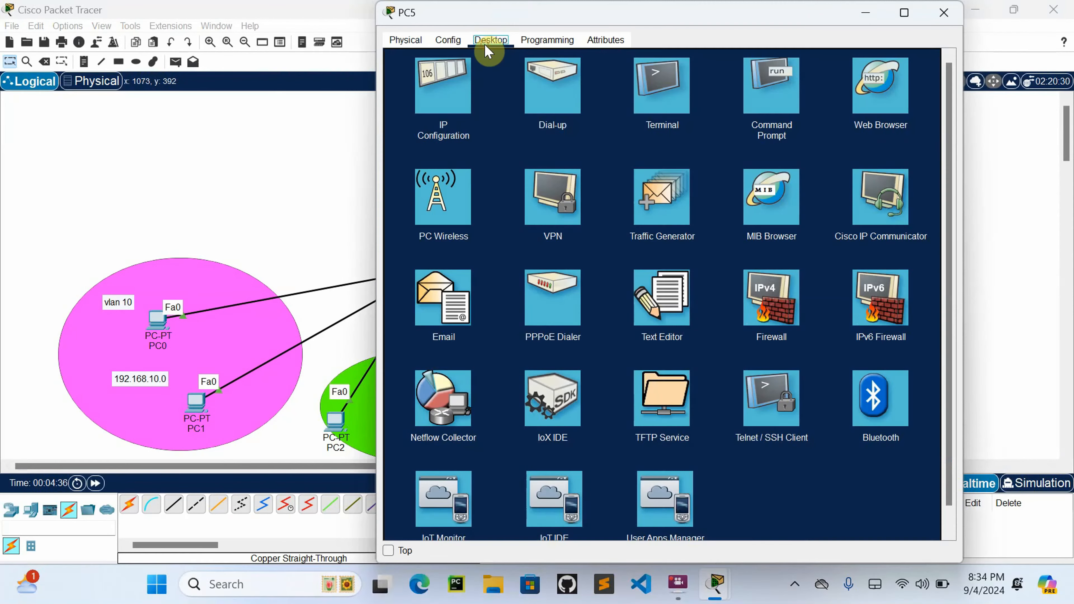
click(467, 91)
click(616, 134)
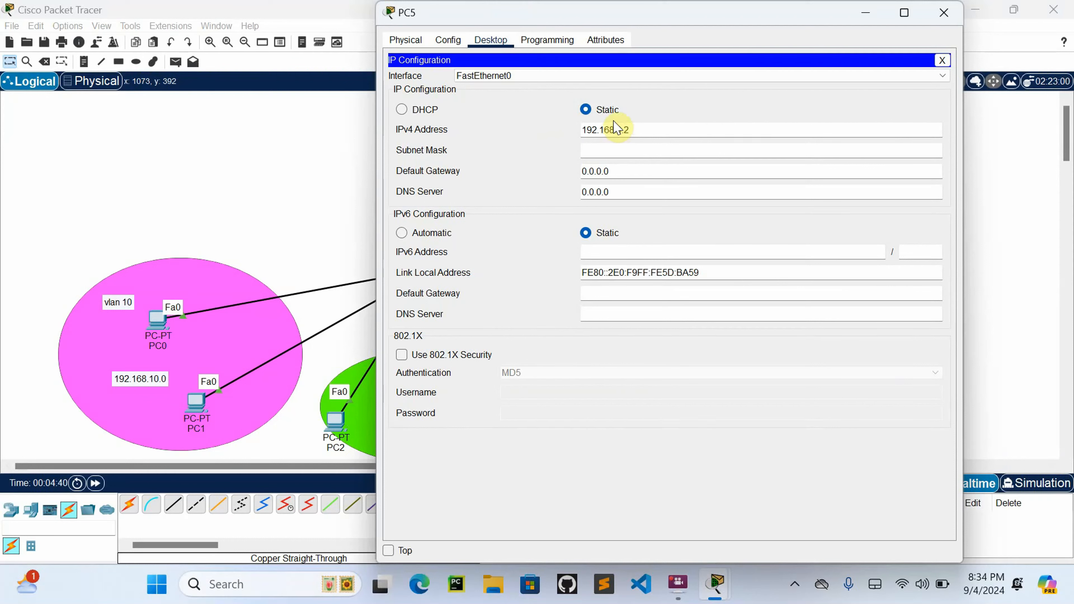
click(605, 148)
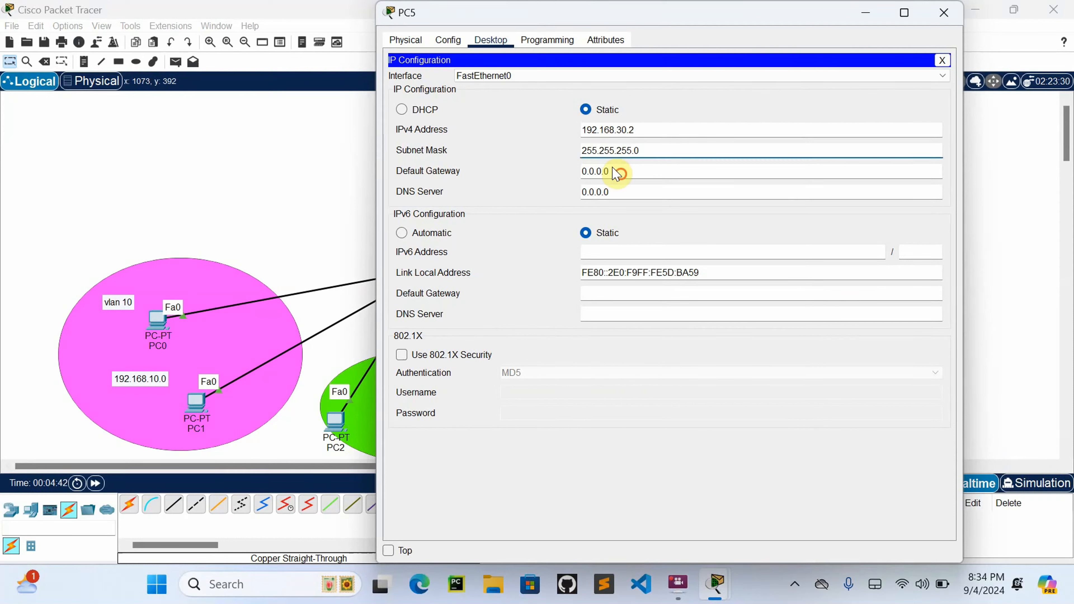
drag(613, 170, 471, 159)
text(192.168.20.2)
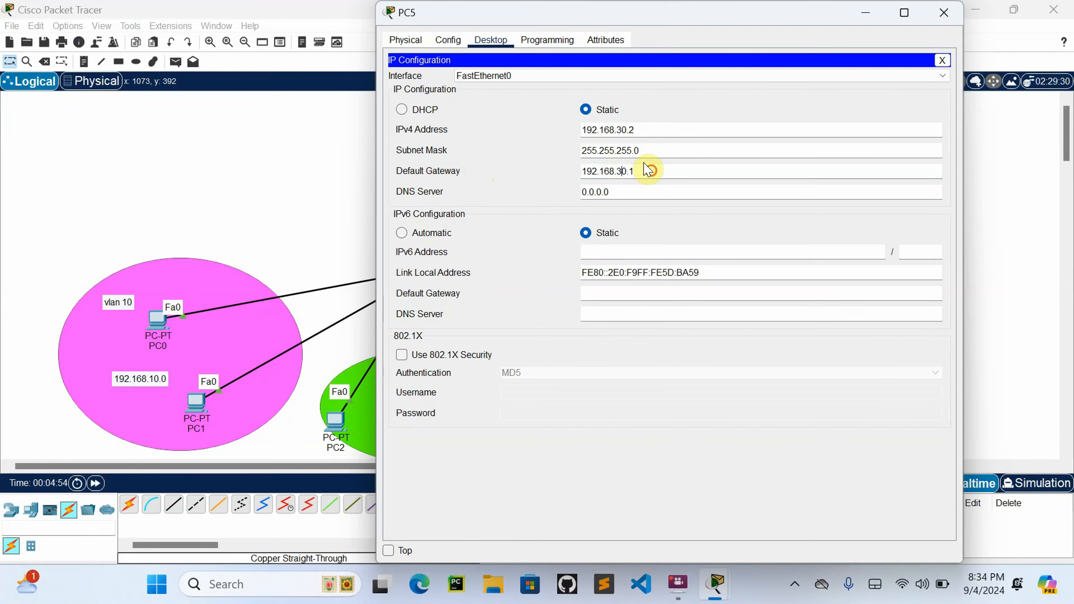
drag(649, 170, 503, 166)
key(ctrl+c)
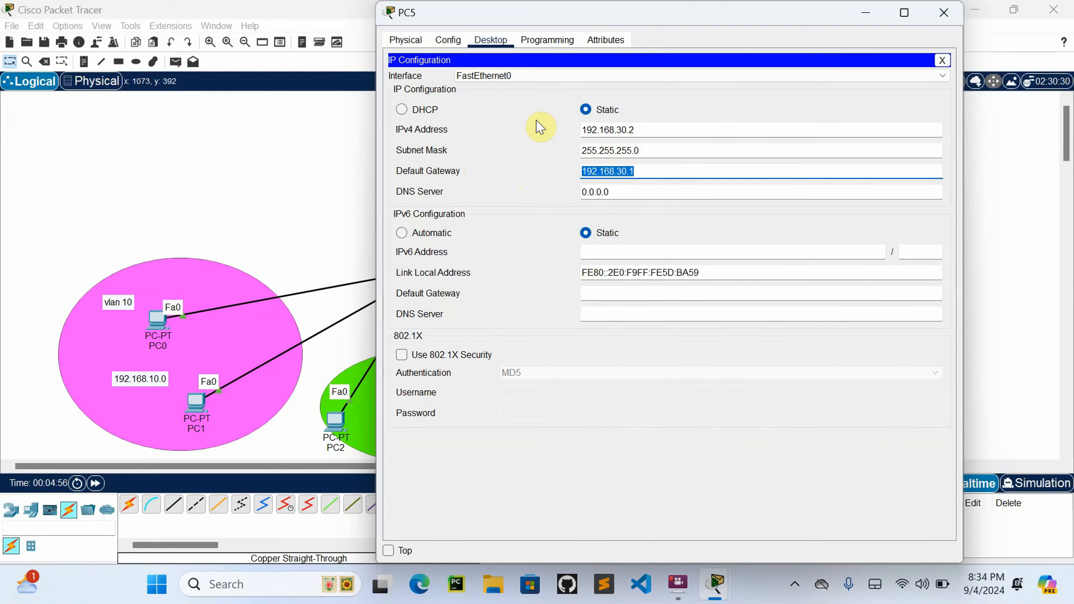
click(944, 13)
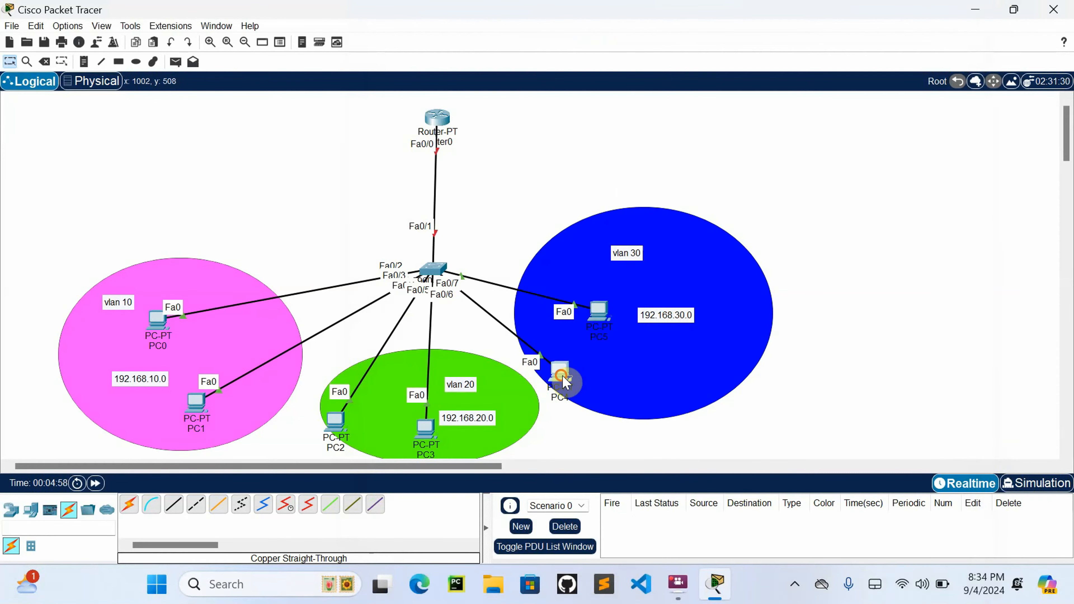
Step: Configure PC4 with the static IPv4 address 192.168.30.3, subnet mask 255.255.255.0 and the copied default gateway 192.168.30.1
click(565, 383)
click(497, 40)
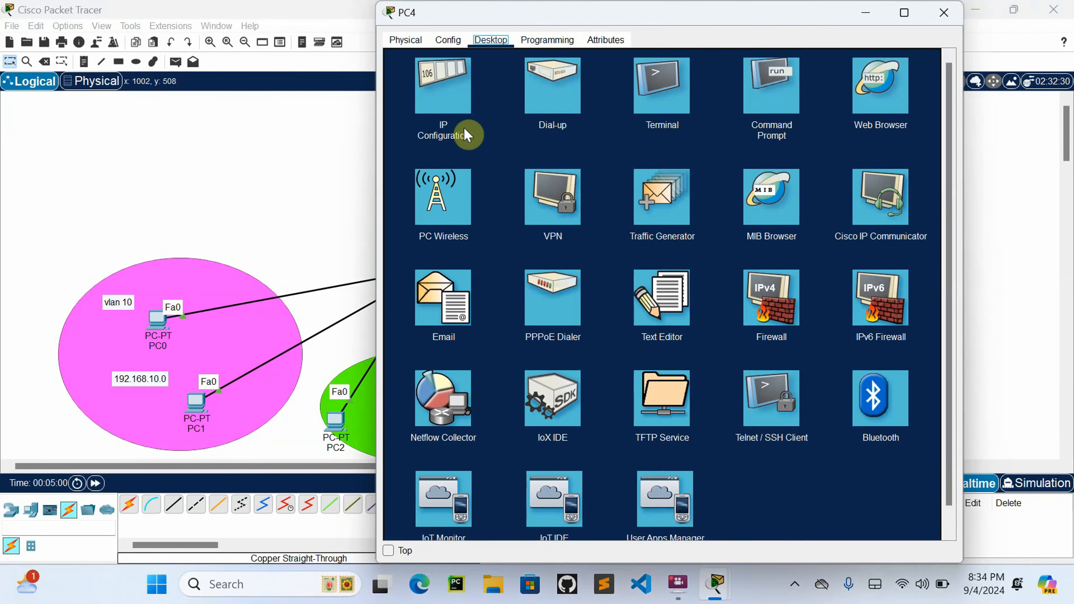
click(468, 135)
click(603, 127)
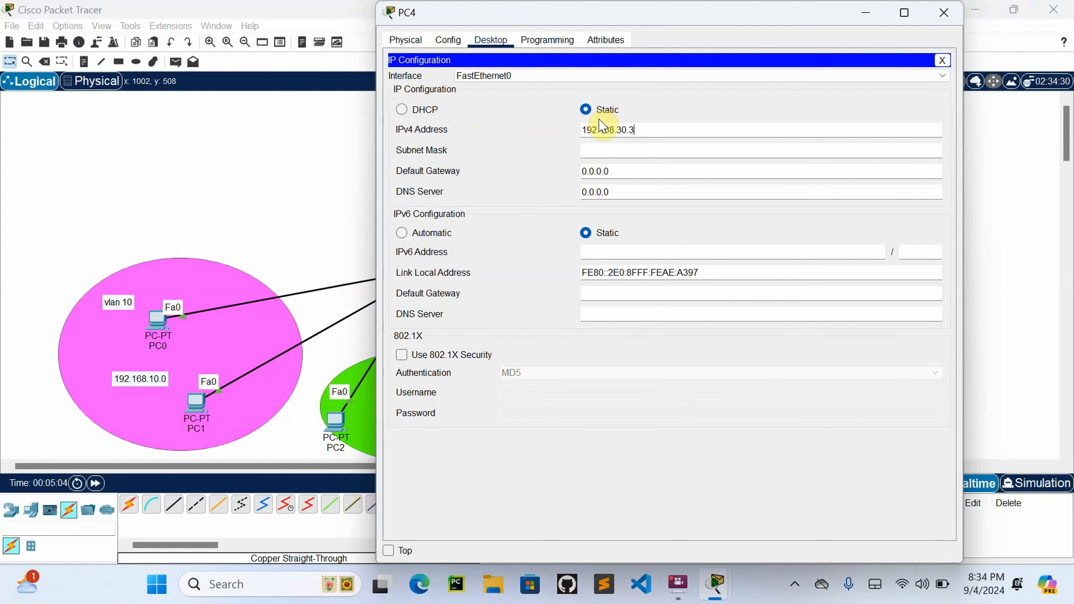
click(597, 148)
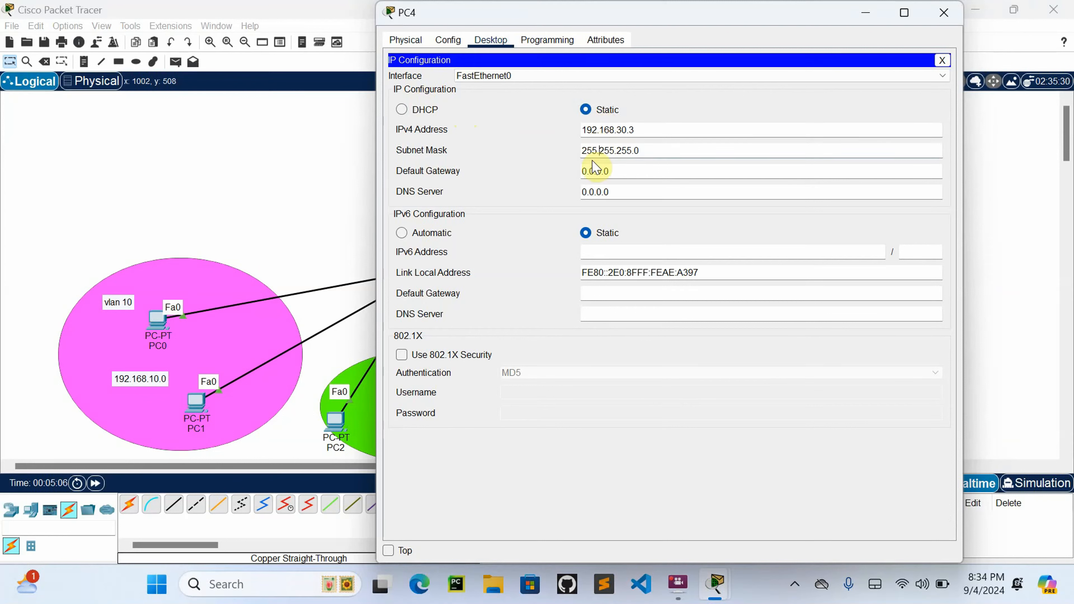
drag(616, 168, 425, 149)
key(ctrl+v)
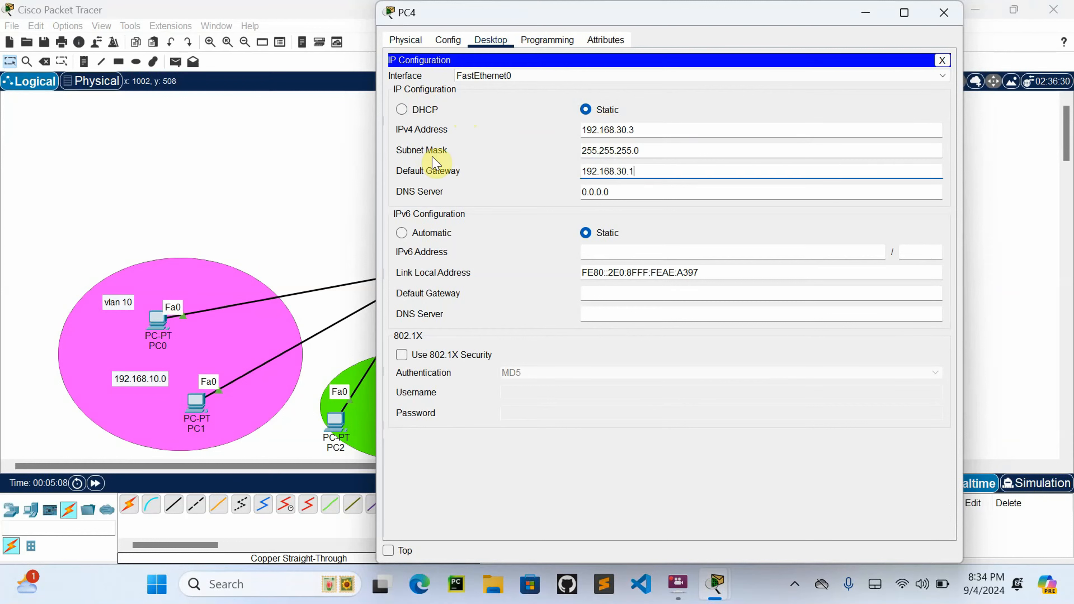
click(944, 12)
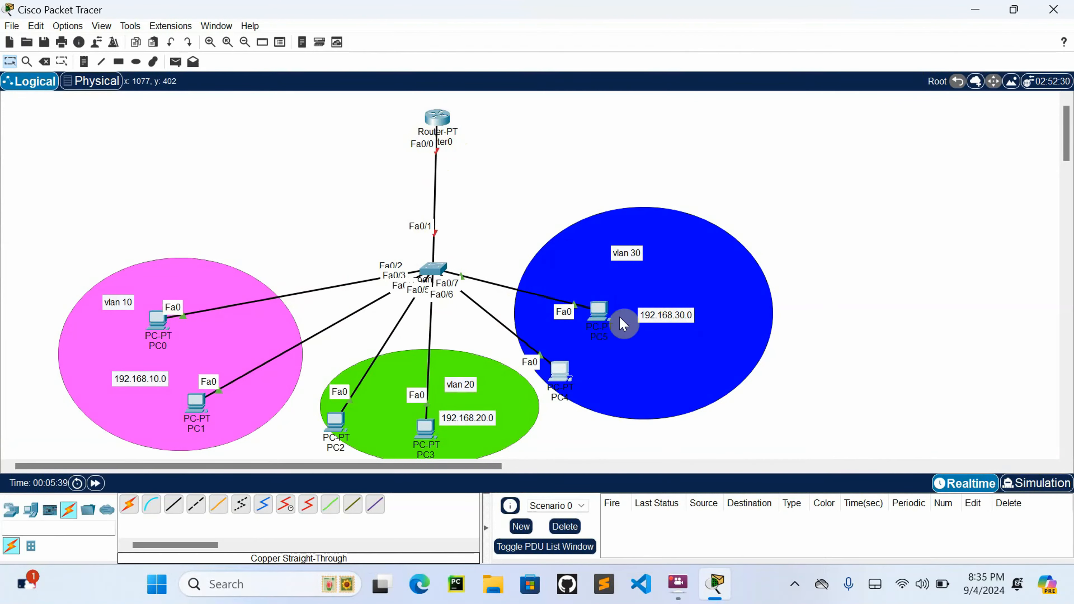
Step: Review the IP configuration of PC5 and close its device window
click(598, 312)
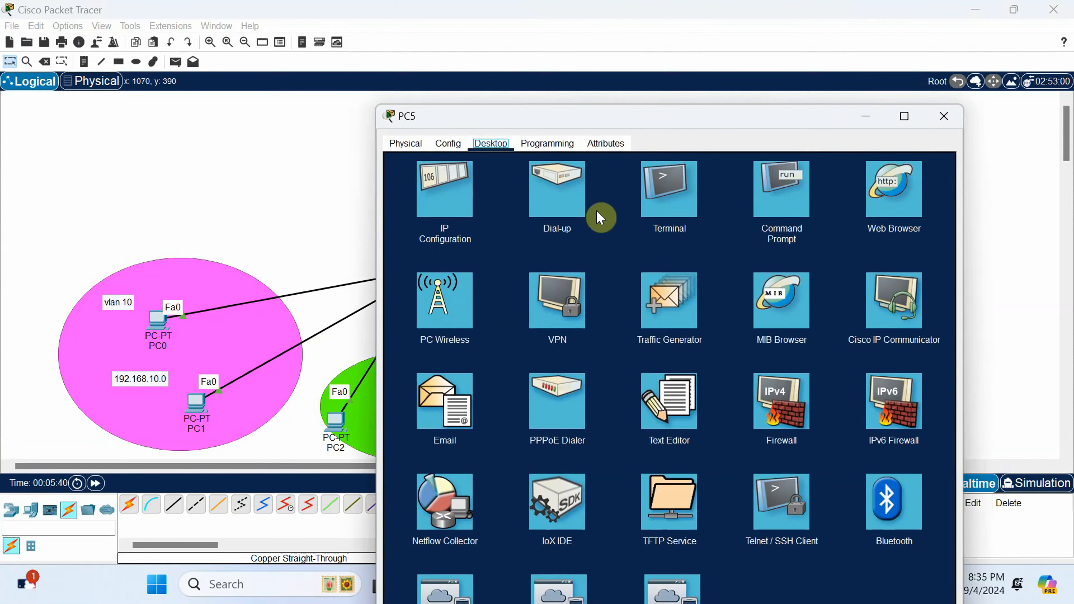
click(454, 196)
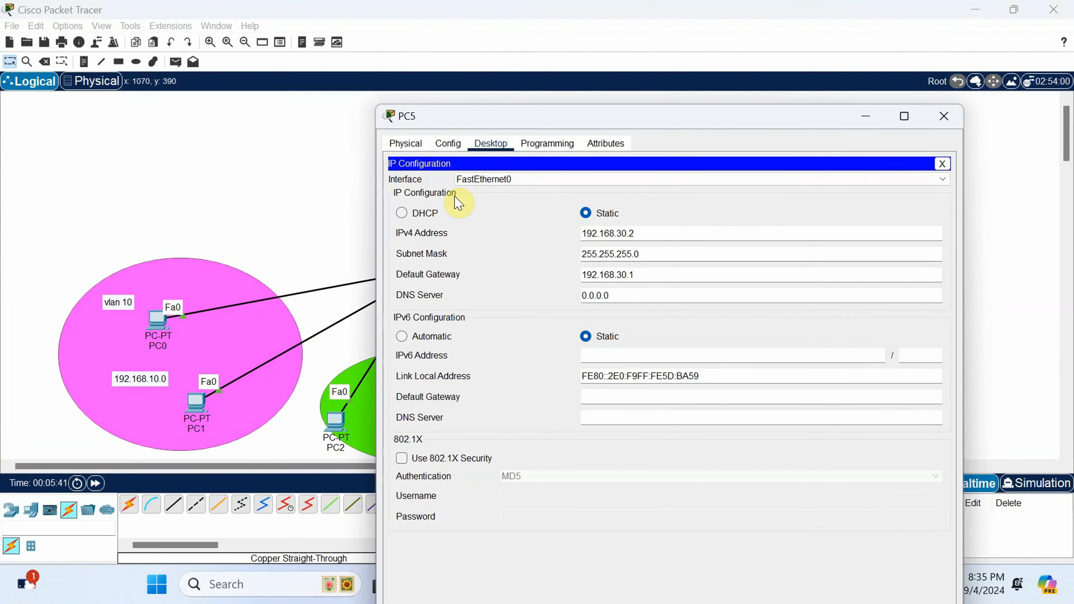
click(943, 116)
Step: Ping 192.168.10.2 from PC5's Command Prompt to test connectivity to VLAN 10, then close the device window
click(605, 315)
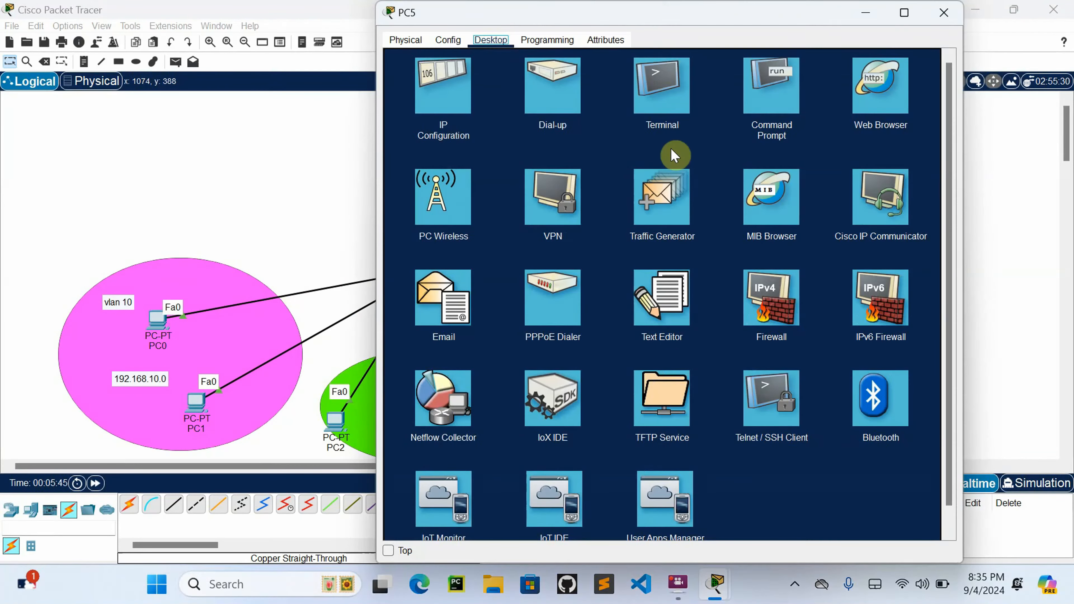
click(773, 108)
text(pi)
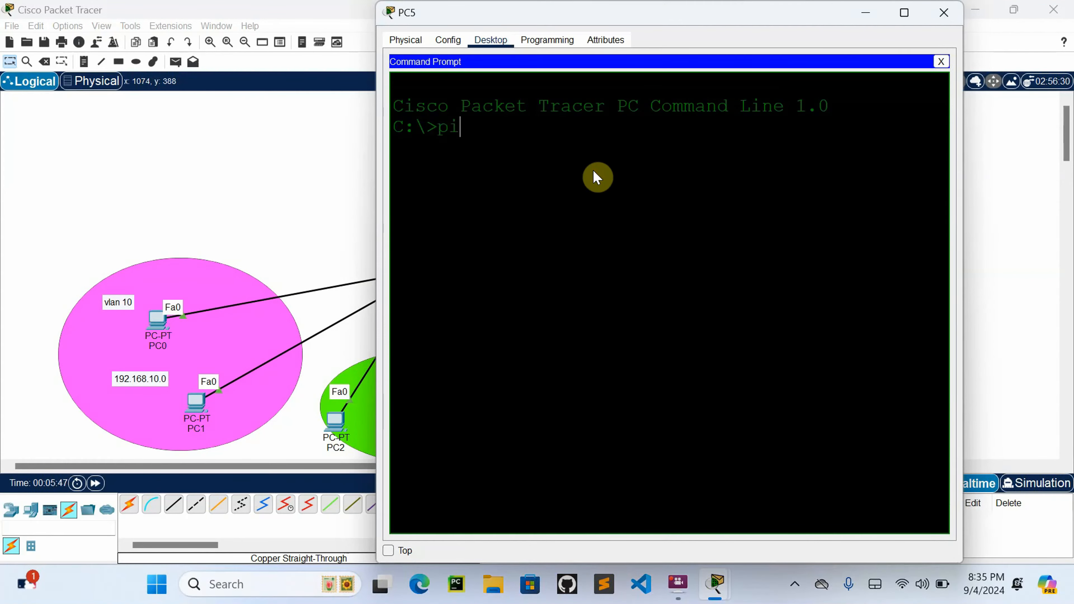
text(ng 192.168.10)
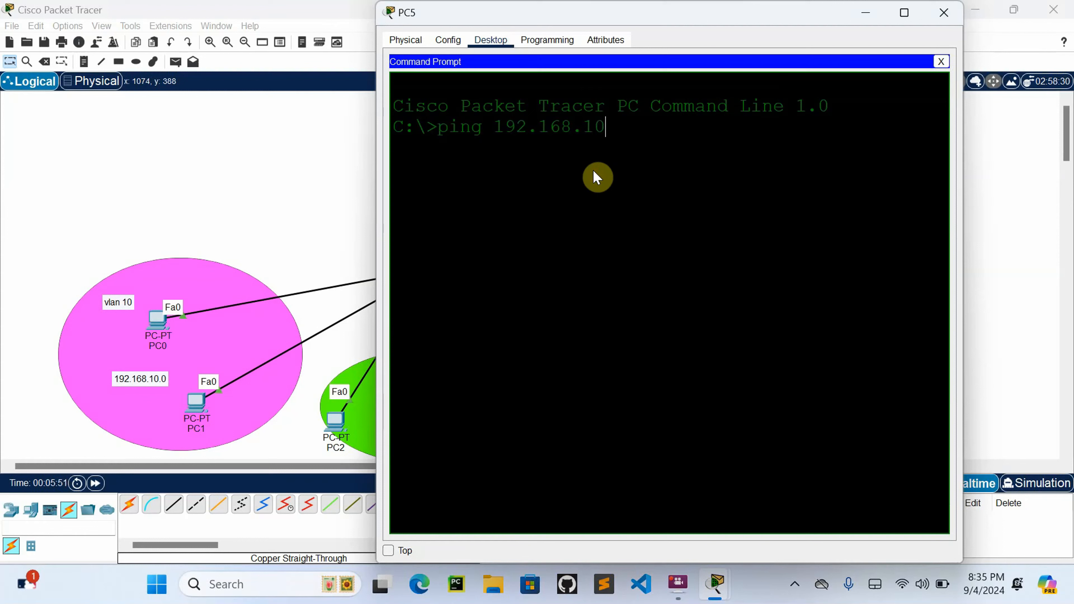
text(.2)
key(Return)
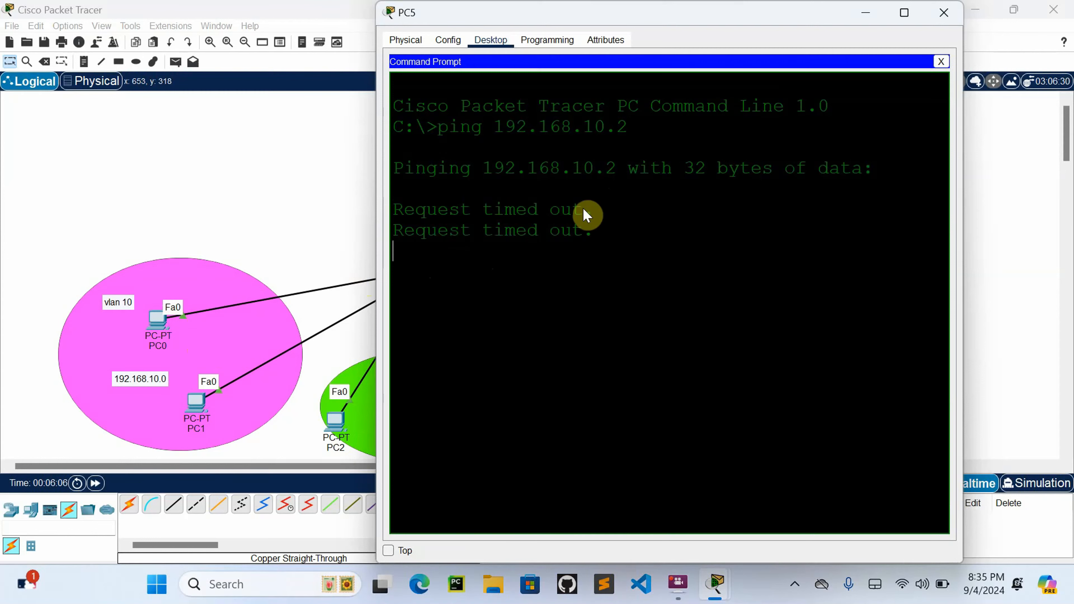
click(943, 13)
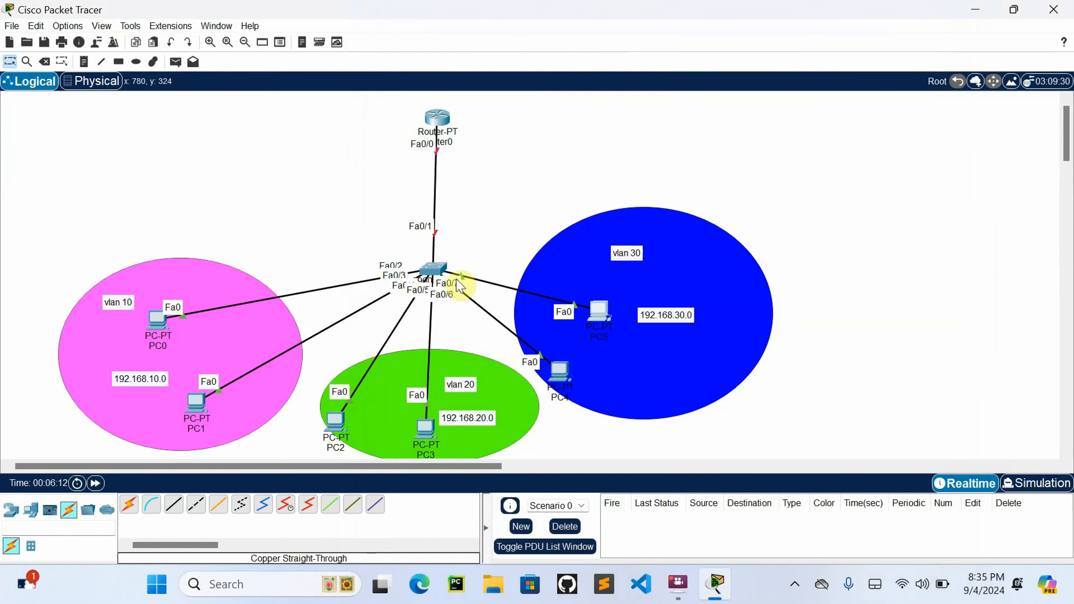
Step: Open the command line of the switch and enter global configuration mode with en and conf t
click(430, 273)
click(490, 39)
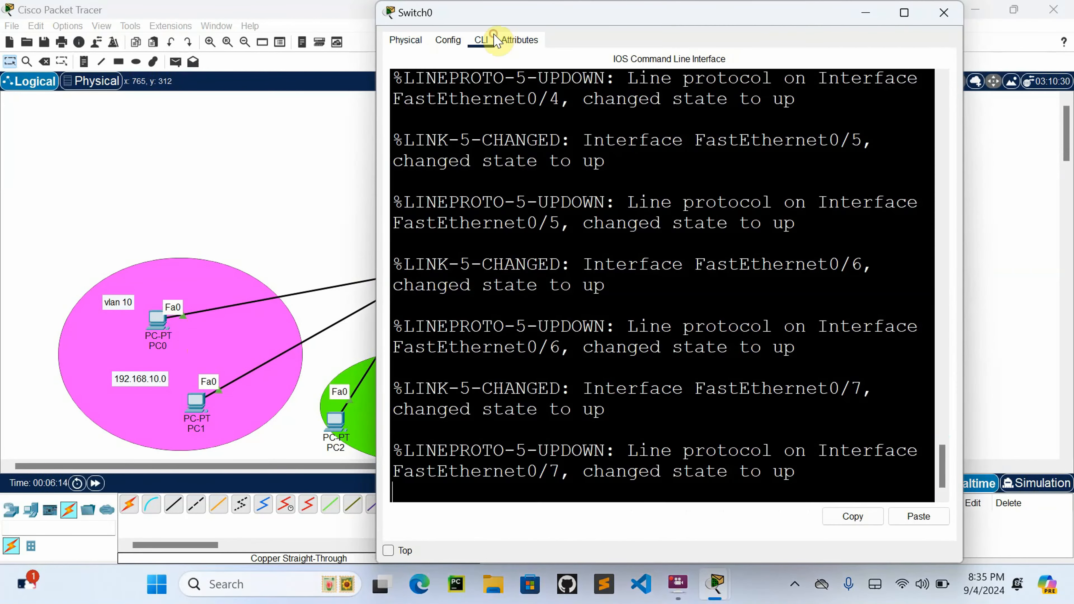
key(Return)
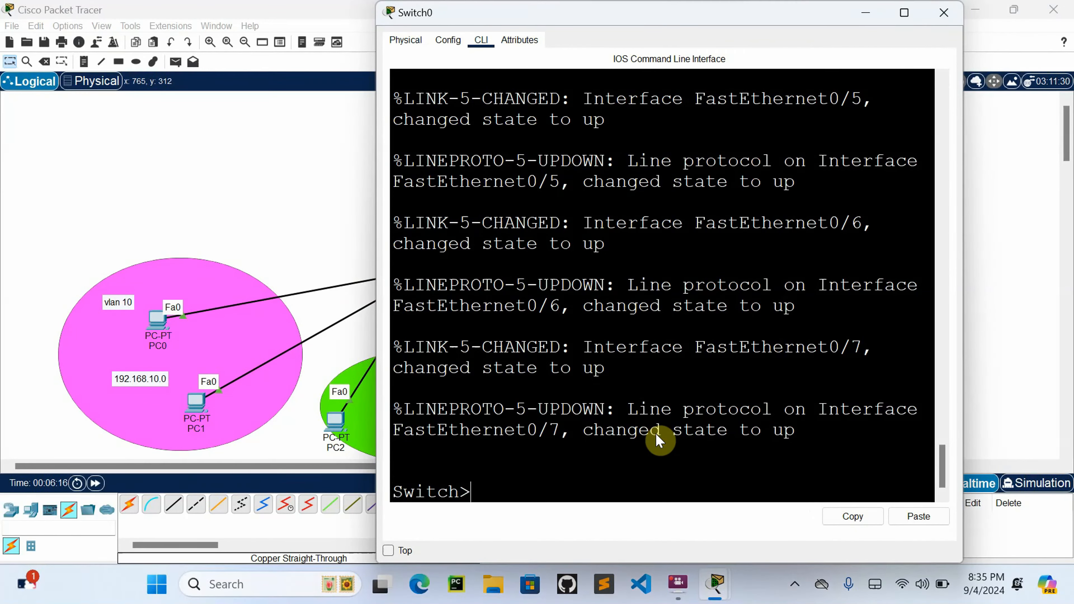
text(en)
key(Return)
text(ch#c)
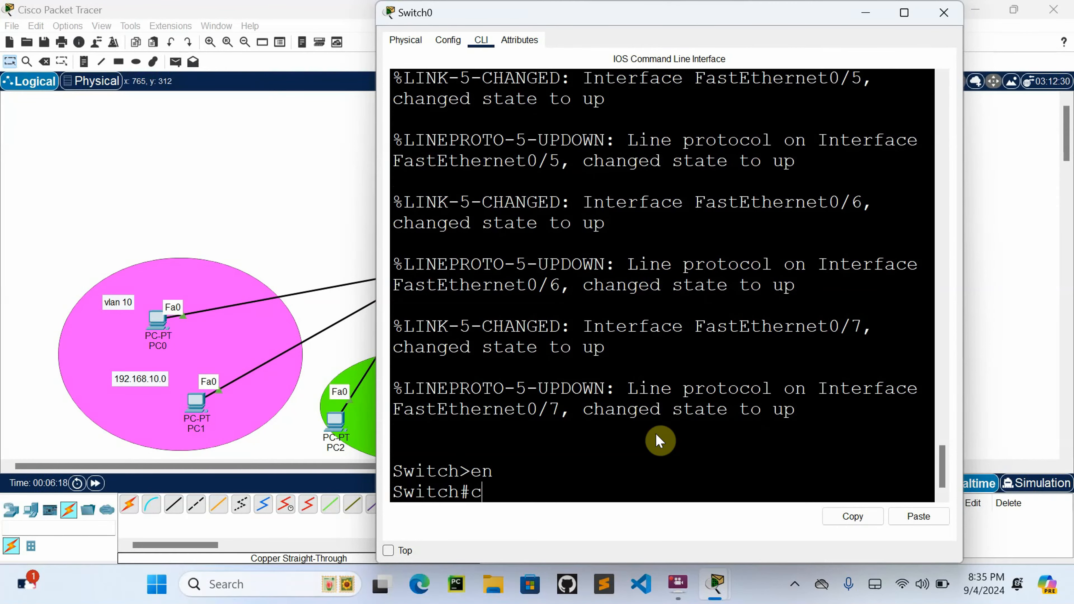
text(ong)
key(BackSpace)
text(f t)
key(Return)
text(ig)#i)
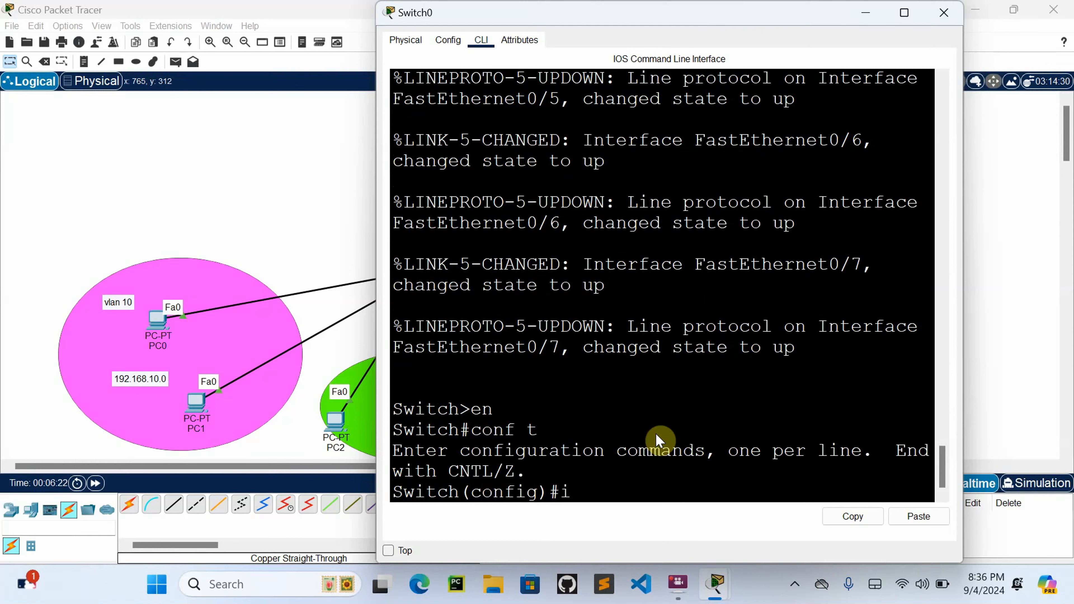
text(n)
text(t)
key(BackSpace)
key(BackSpace)
key(BackSpace)
text(inv)
text(t vla)
text(n)
key(BackSpace)
key(BackSpace)
key(BackSpace)
key(BackSpace)
key(BackSpace)
key(BackSpace)
key(BackSpace)
key(BackSpace)
Step: Create VLAN 10 on the switch, name it IT and exit VLAN configuration mode
text(vlan 1)
key(Return)
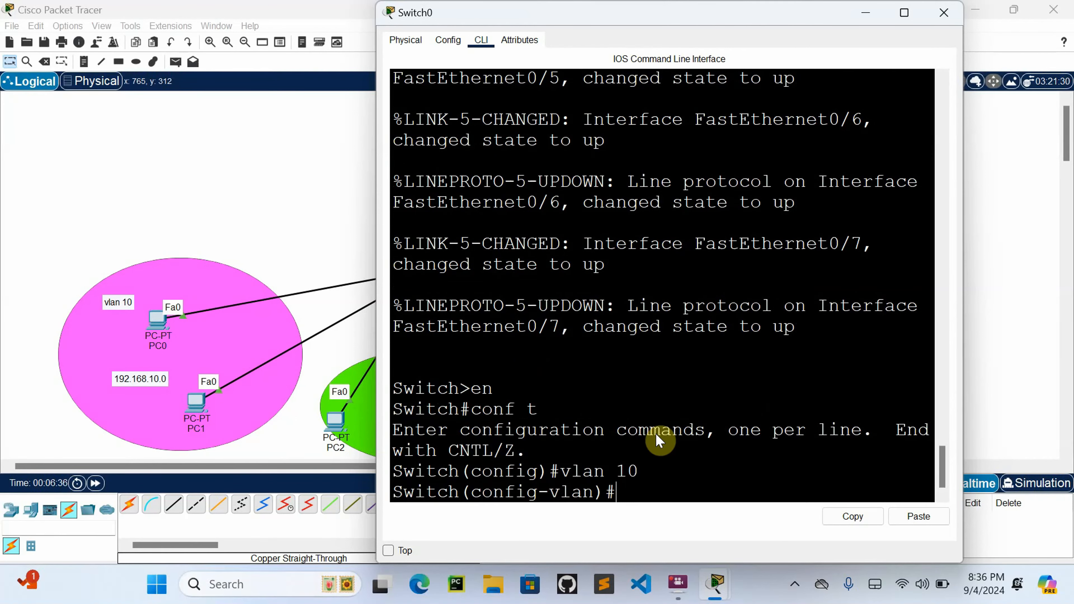
text(name)
key(Caps_Lock)
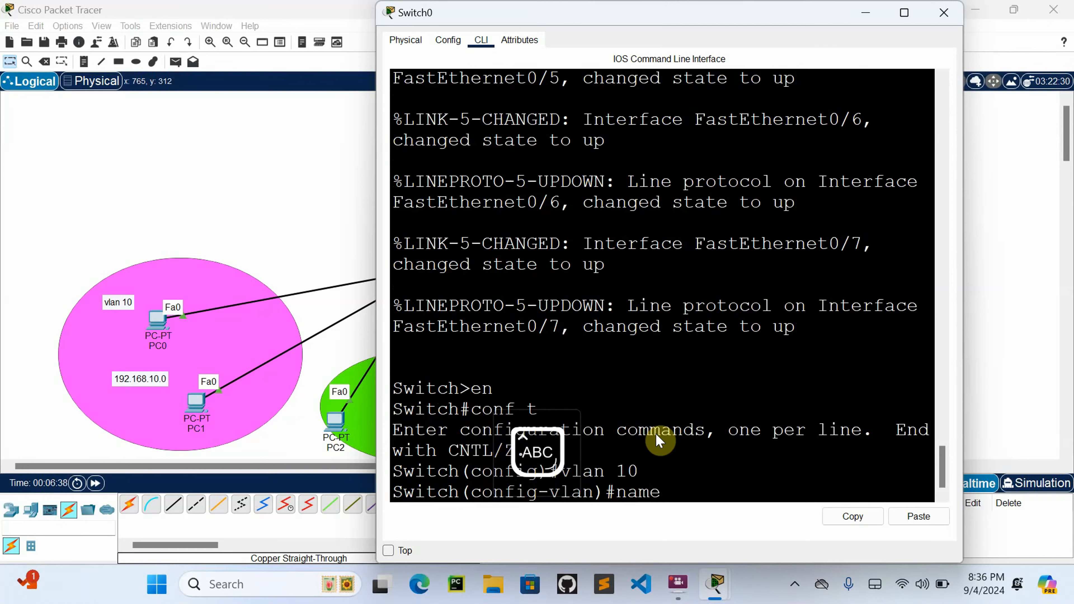
text(IT)
key(Return)
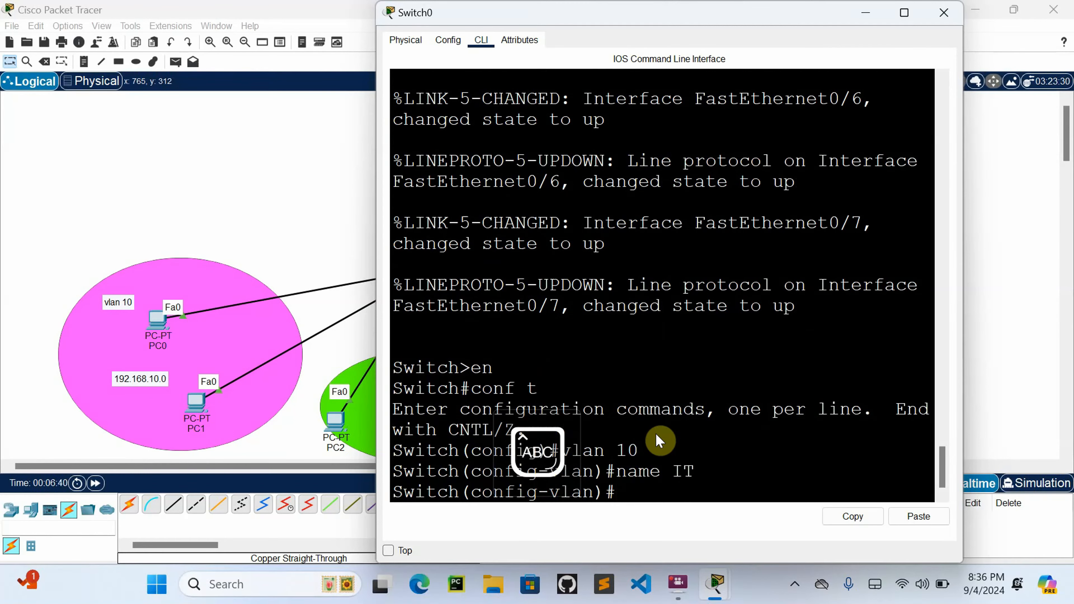
key(Caps_Lock)
text(exit)
key(Return)
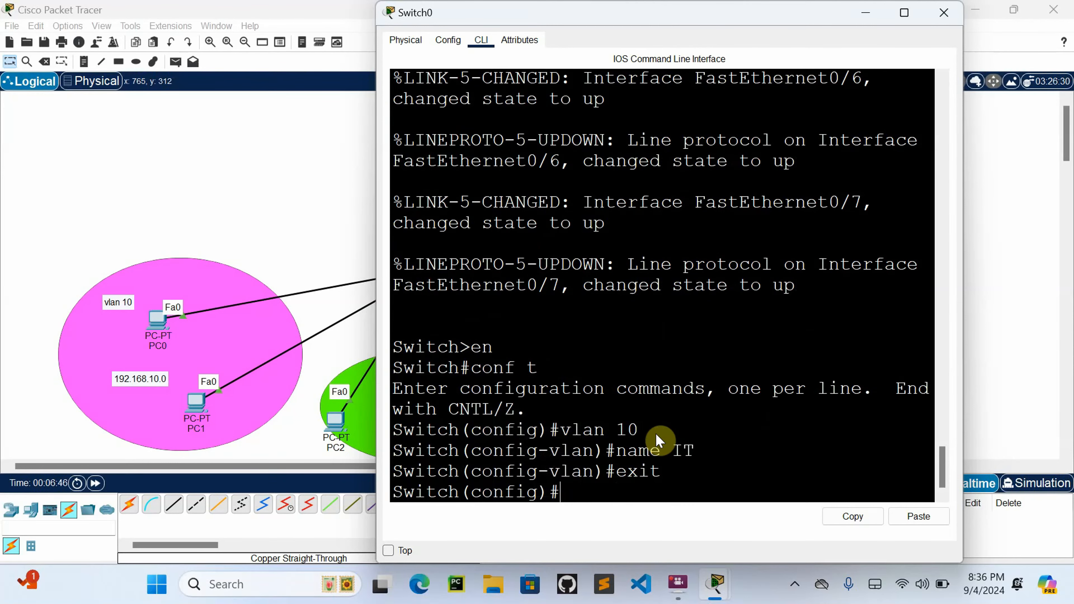
Step: Create VLAN 20 on the switch, name it HR and exit VLAN configuration mode
text(va)
text(an)
text( 20)
key(Return)
text(nam)
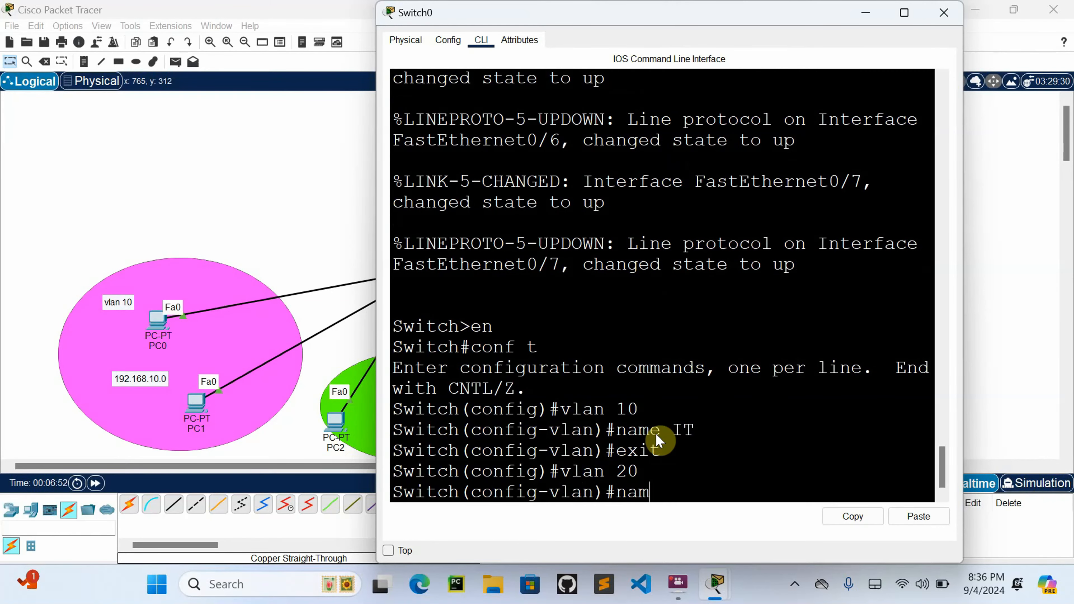
text(e)
key(Caps_Lock)
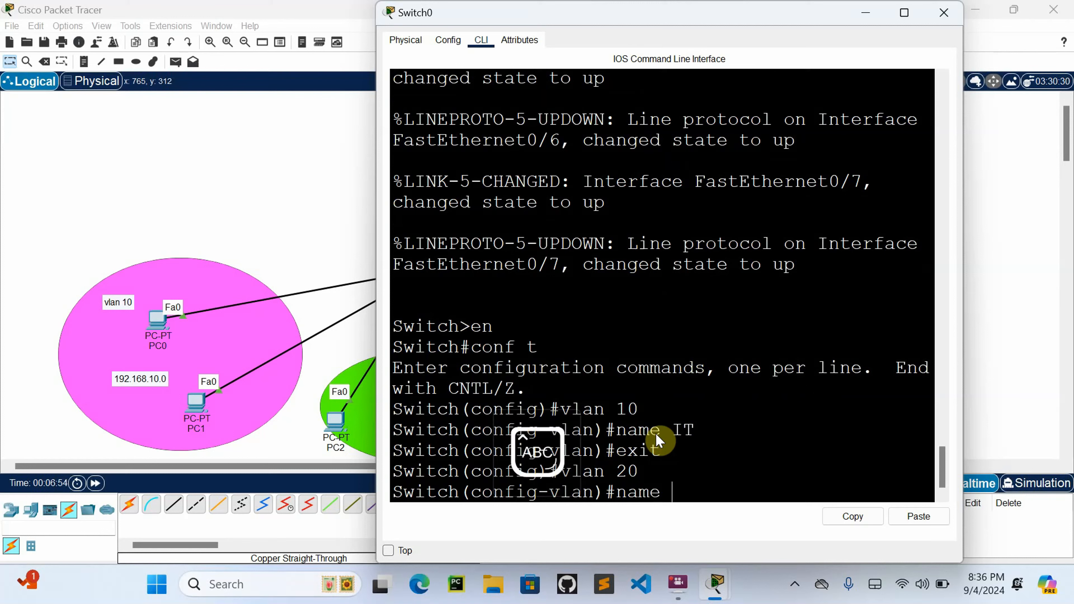
text(HR)
key(Caps_Lock)
key(Return)
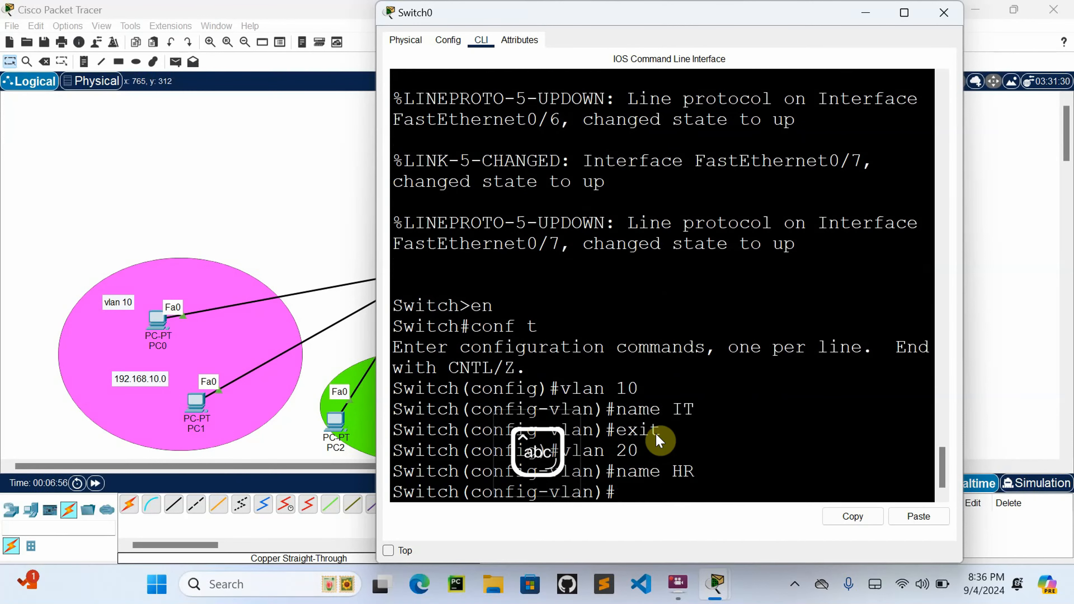
text(exit)
key(Return)
Step: Create VLAN 30 on the switch, name it Finance and exit VLAN configuration mode
text(vlan )
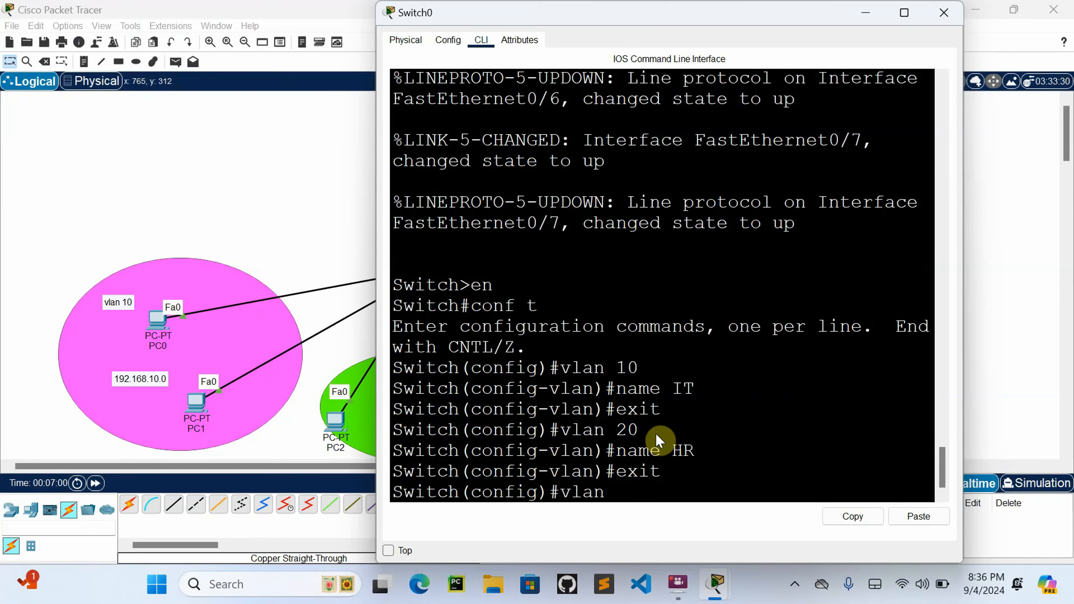
text(30)
key(Return)
text(name)
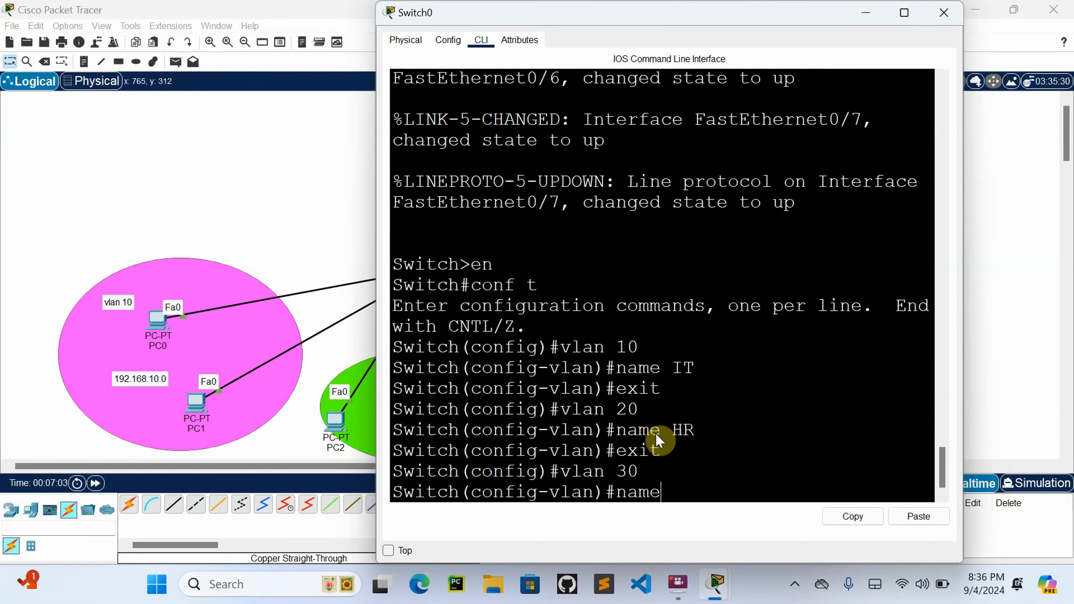
text( Fin)
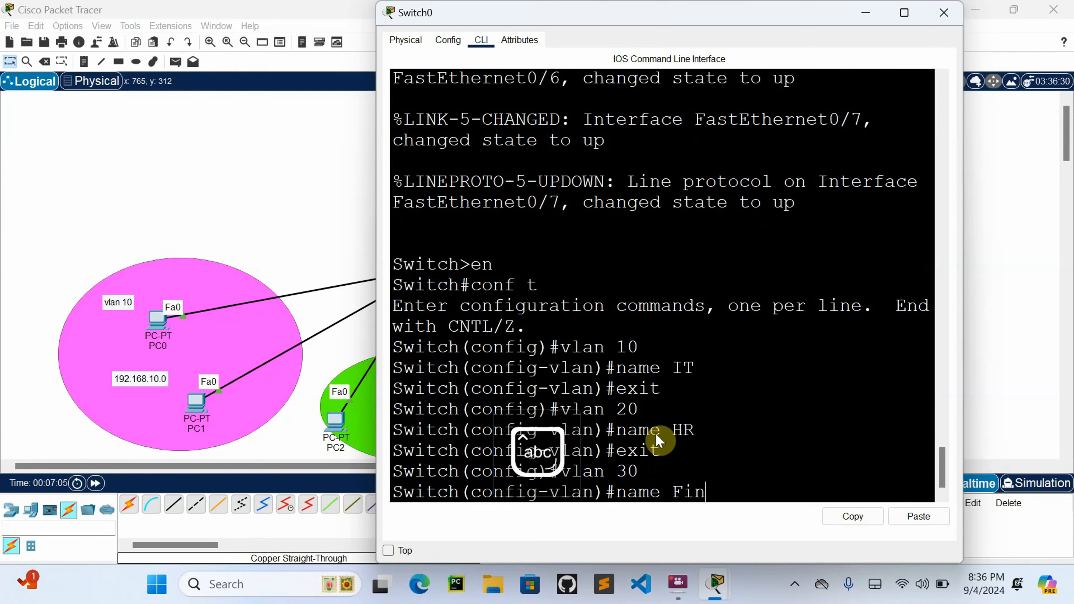
text(ance)
key(Return)
text(eexi)
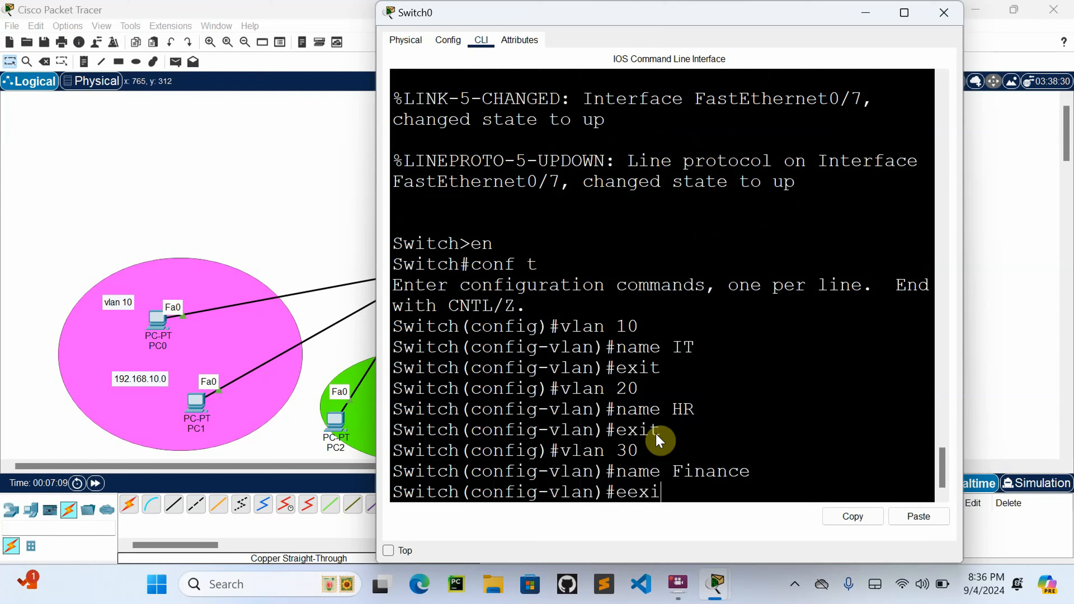
text(t)
key(BackSpace)
key(BackSpace)
key(BackSpace)
key(BackSpace)
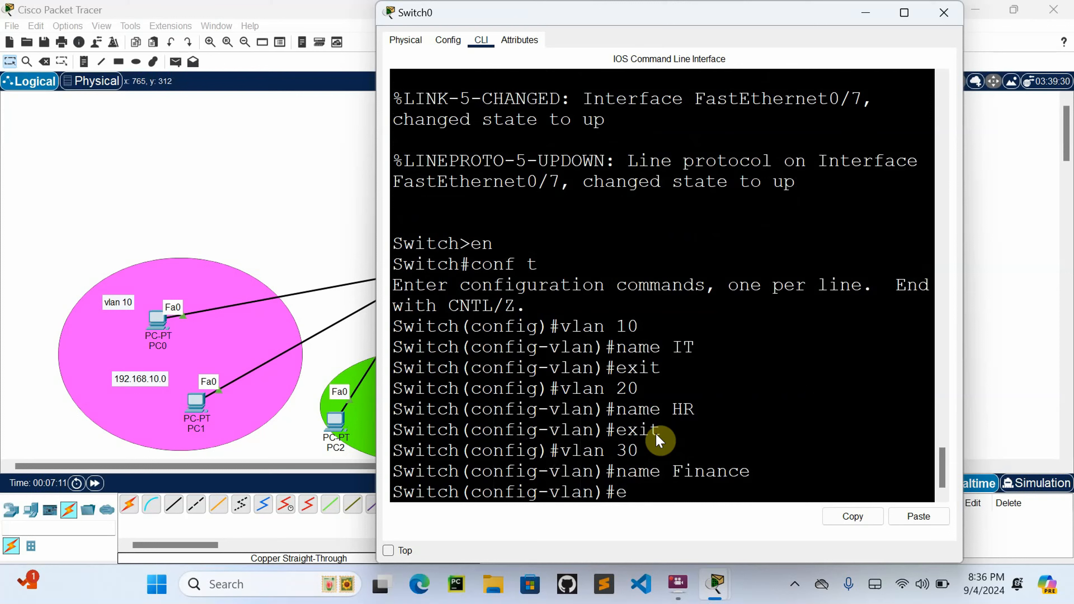
text(xit)
key(Return)
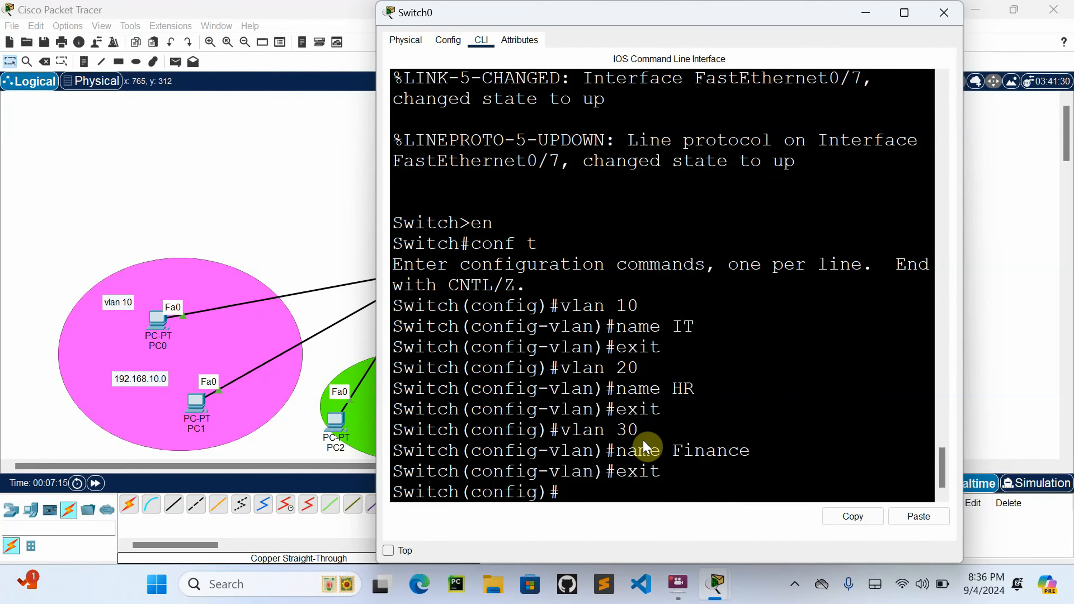
Step: Move the switch window aside to reveal the topology and enter interface configuration mode for fa0/2
drag(761, 23, 896, 38)
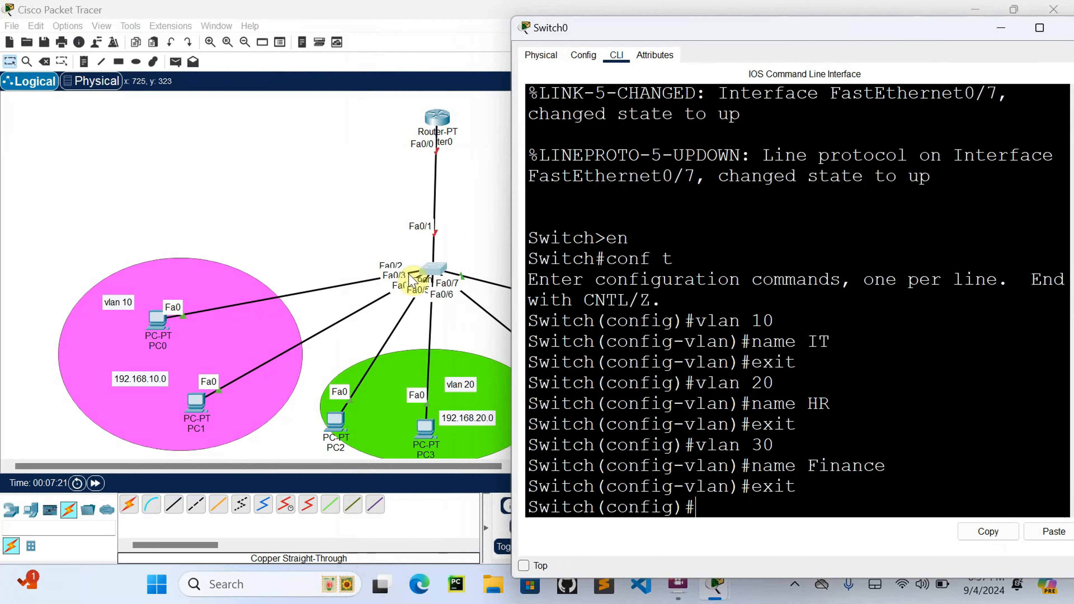
text(in)
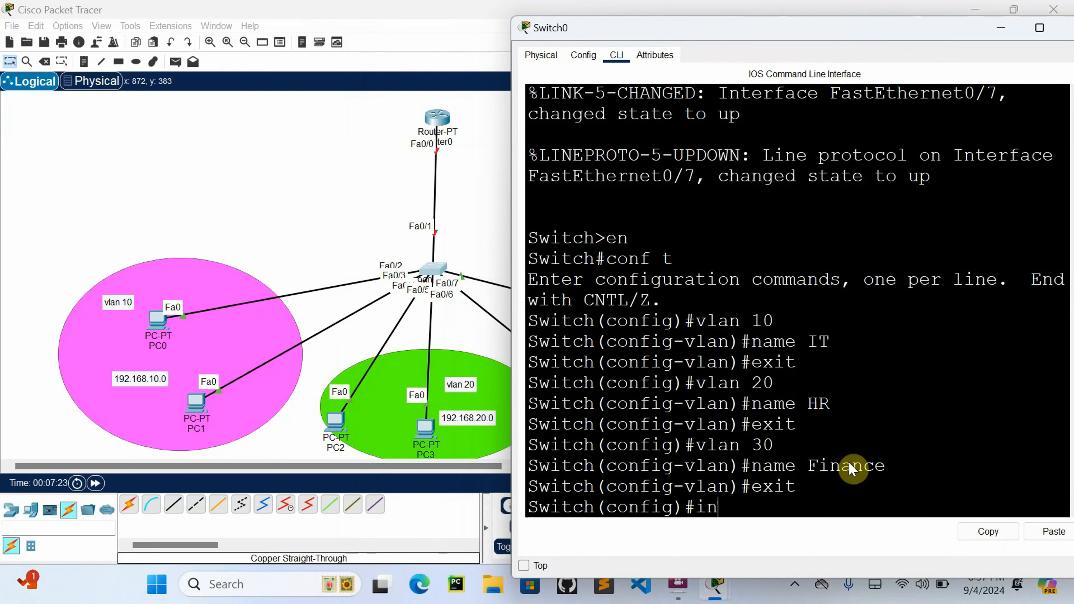
text(f fa0/2)
key(Return)
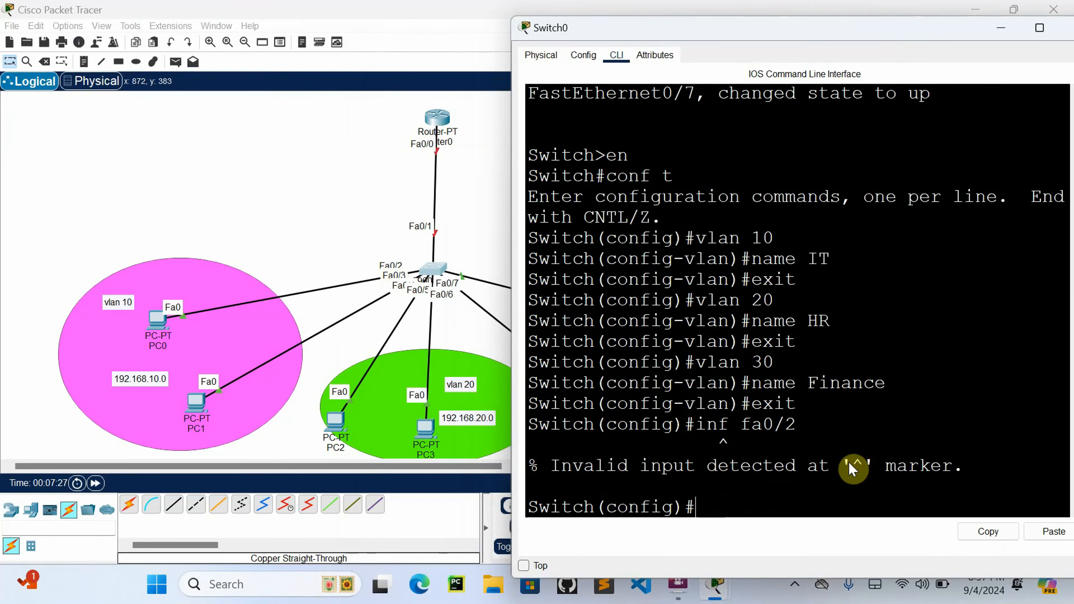
key(Up)
key(Left)
key(Left)
key(Left)
key(Left)
key(Left)
key(Left)
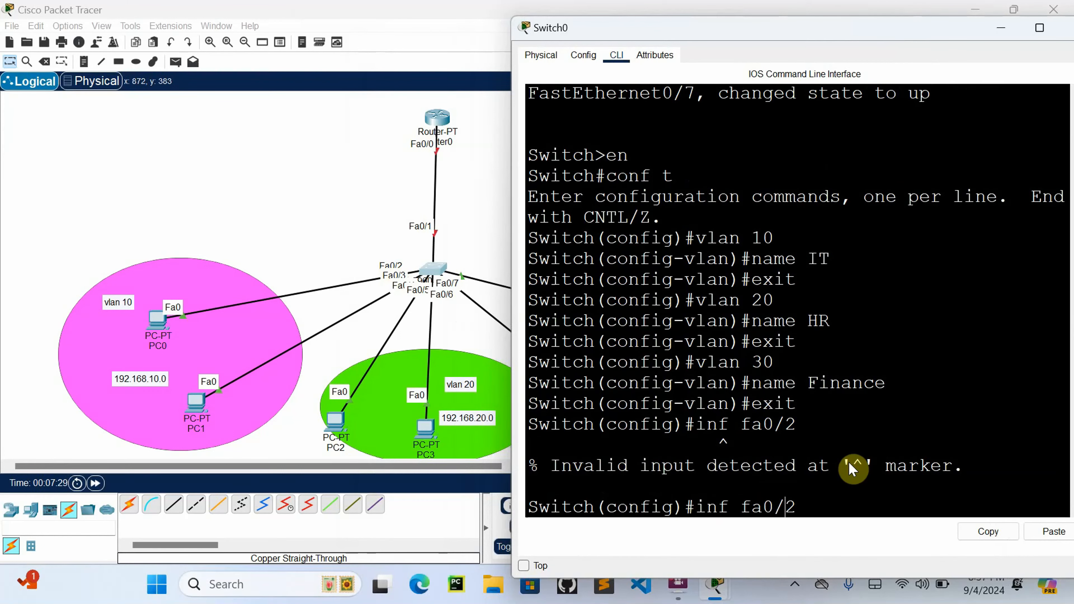
key(BackSpace)
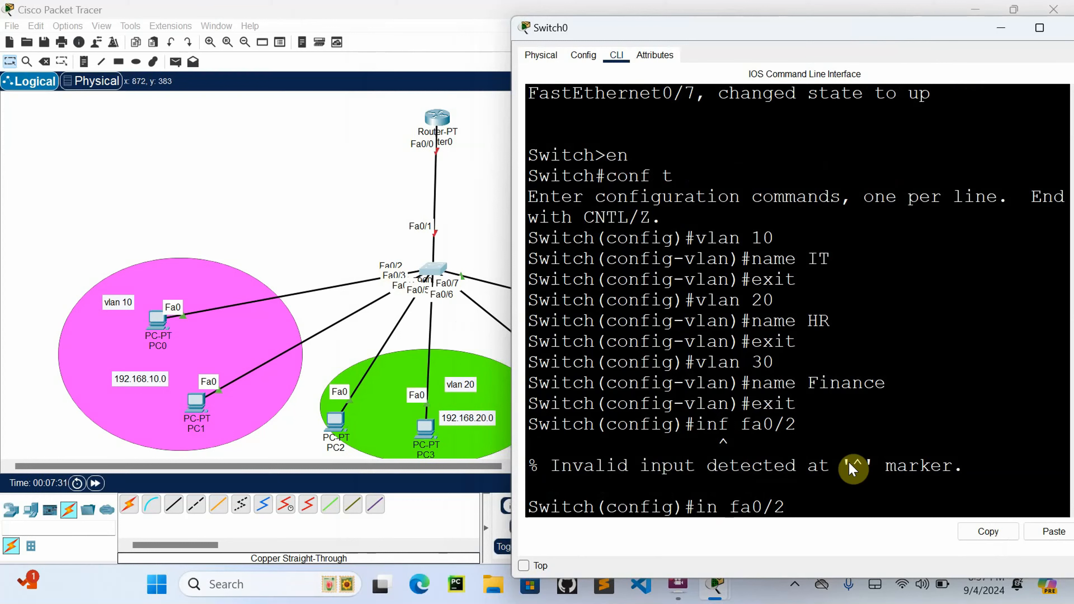
key(Return)
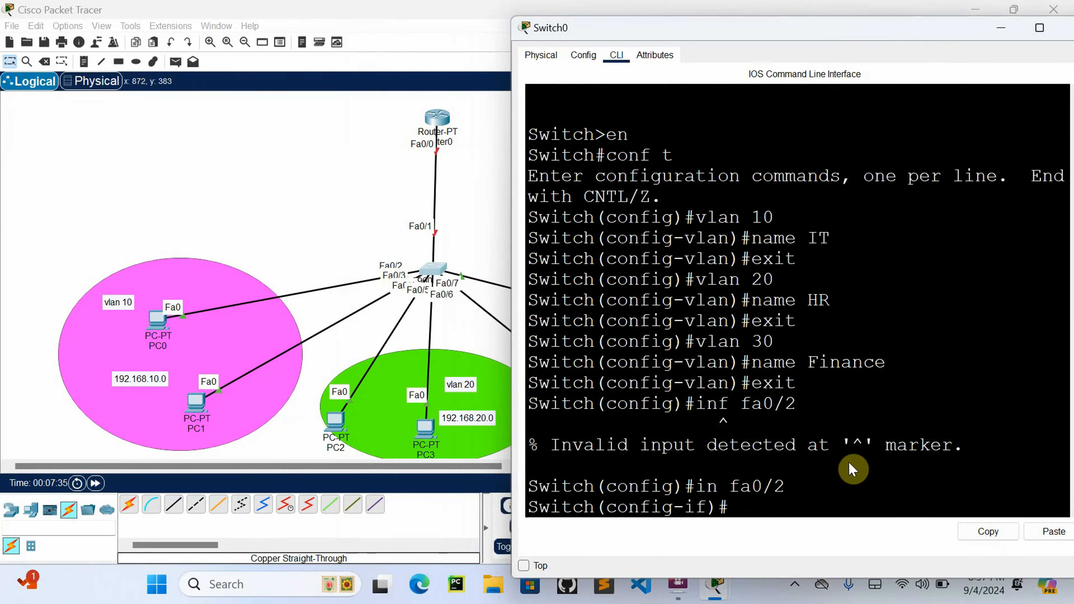
Step: Set interface fa0/2 to access mode with switchport mode access
text(switrc)
key(BackSpace)
key(BackSpace)
key(BackSpace)
text(tchport)
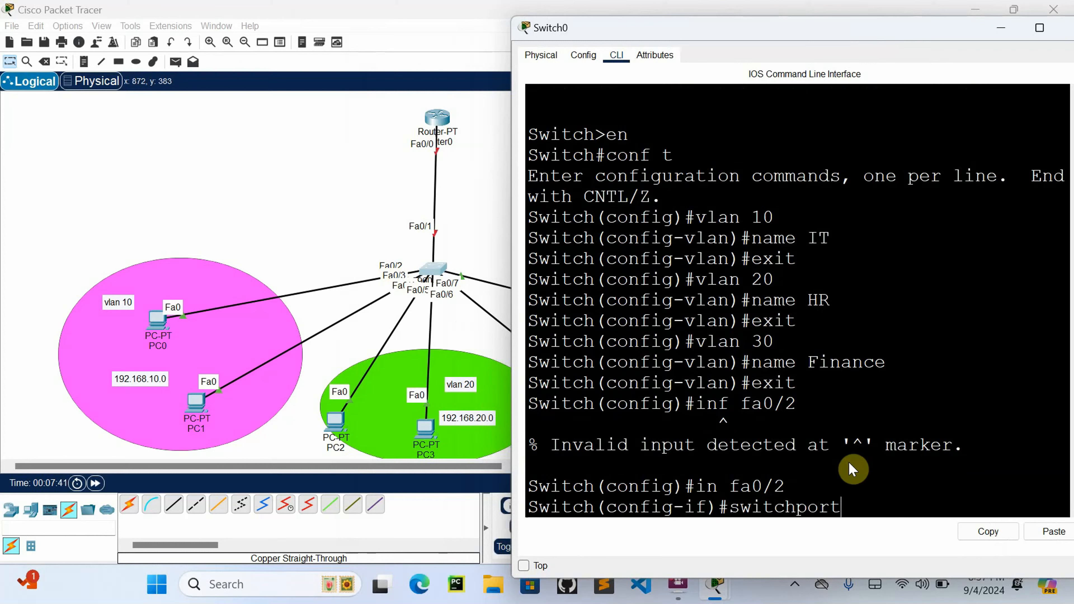
text( mode access)
key(Return)
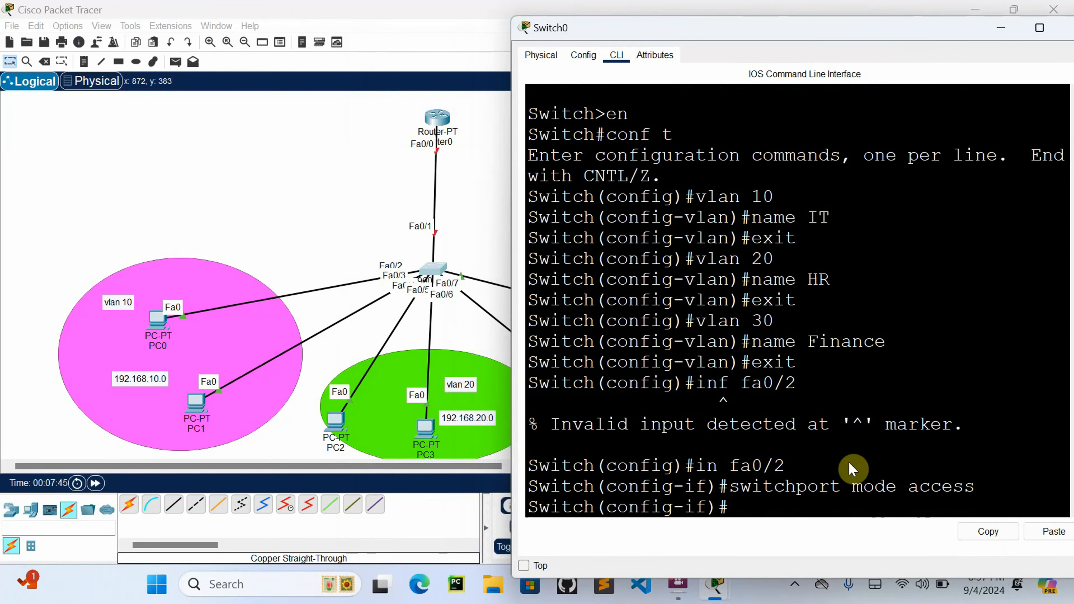
Step: Maximize the switch window, assign fa0/2 to VLAN 10 with switchport access vlan 10 and exit interface configuration
click(1039, 27)
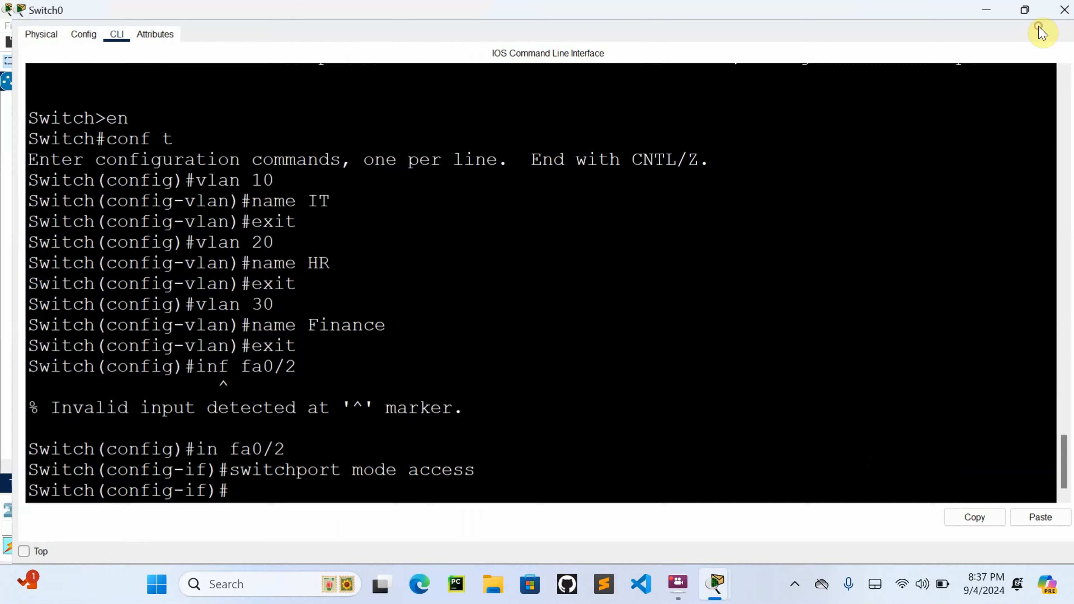
text(sw)
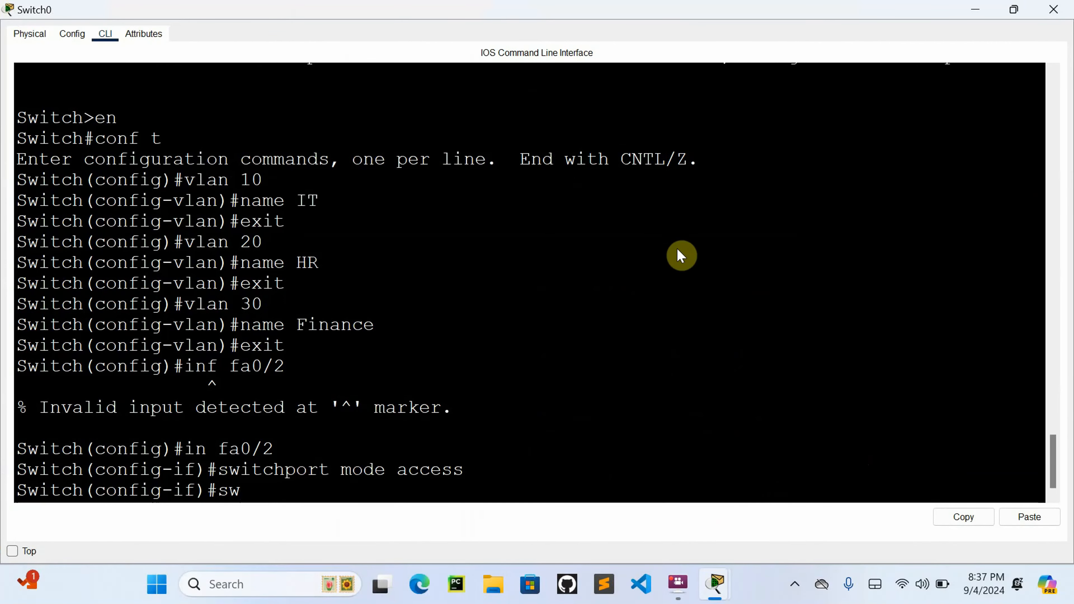
text(itchport )
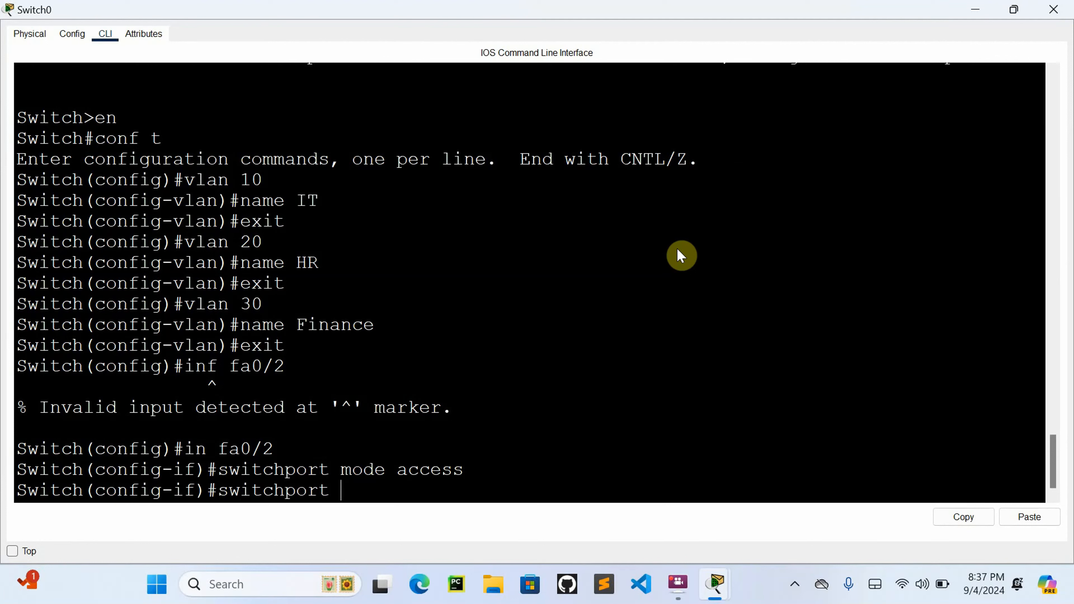
text(access vlan 1)
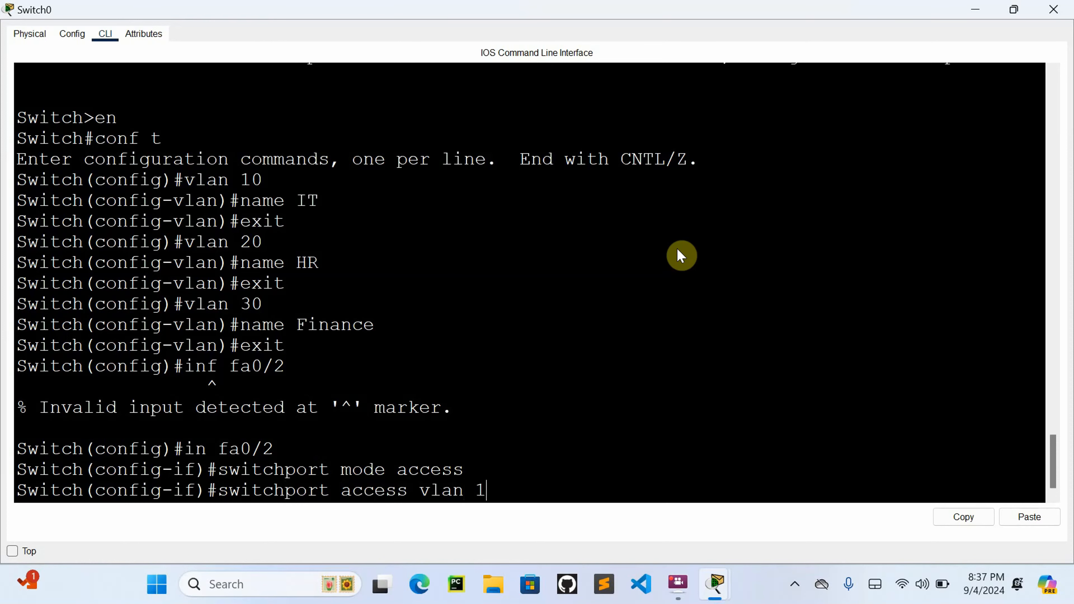
text(0)
key(Return)
text(ex)
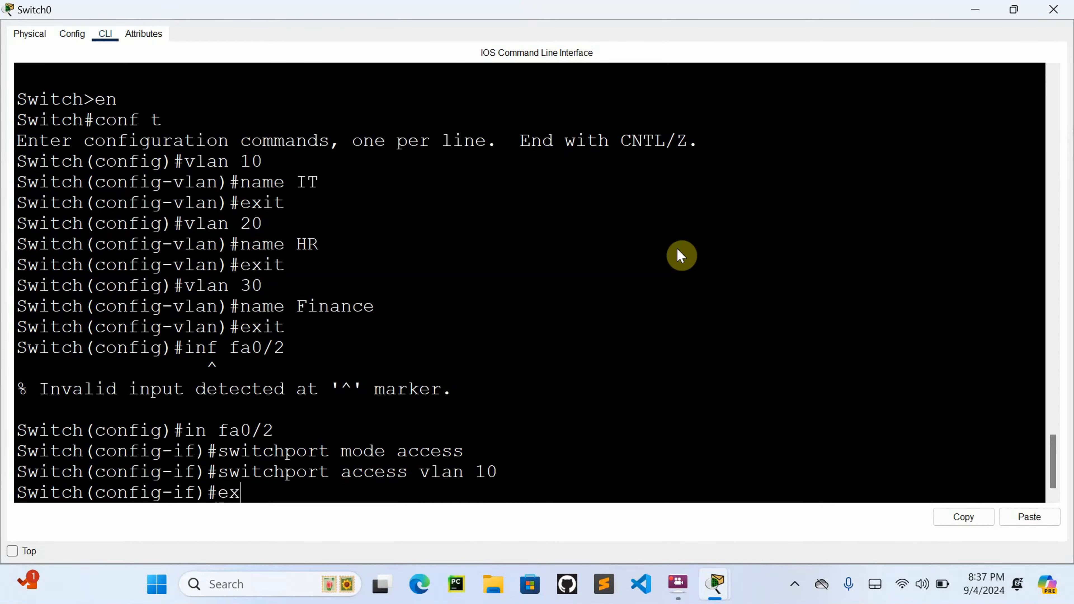
text(it)
key(Return)
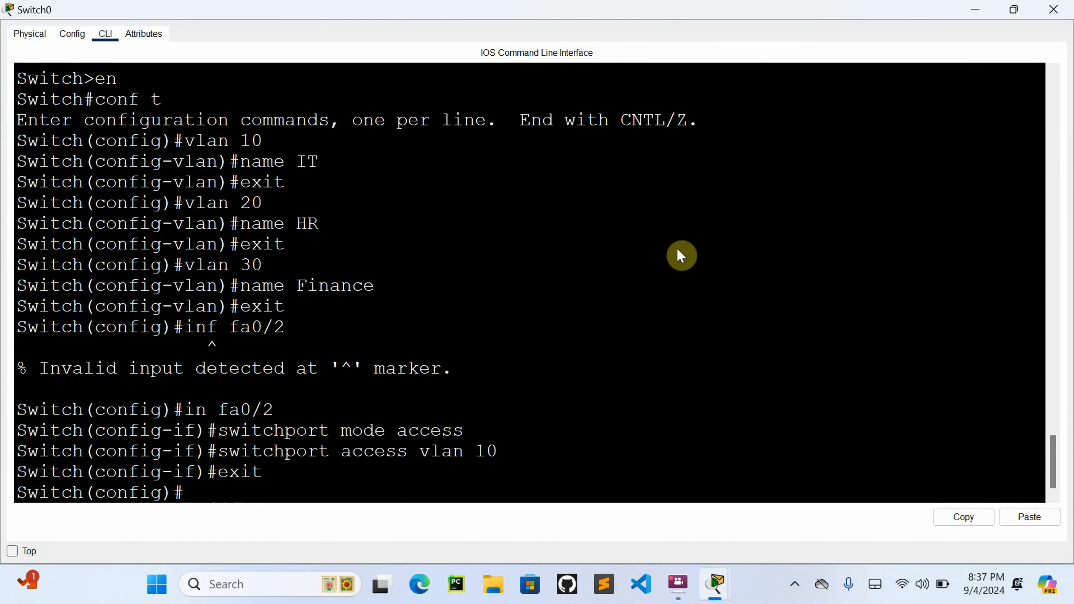
Step: Enter interface configuration for fa0/3 and set the port to access mode
text(int fa0/3)
key(Return)
key(Up)
key(Up)
key(Up)
key(Up)
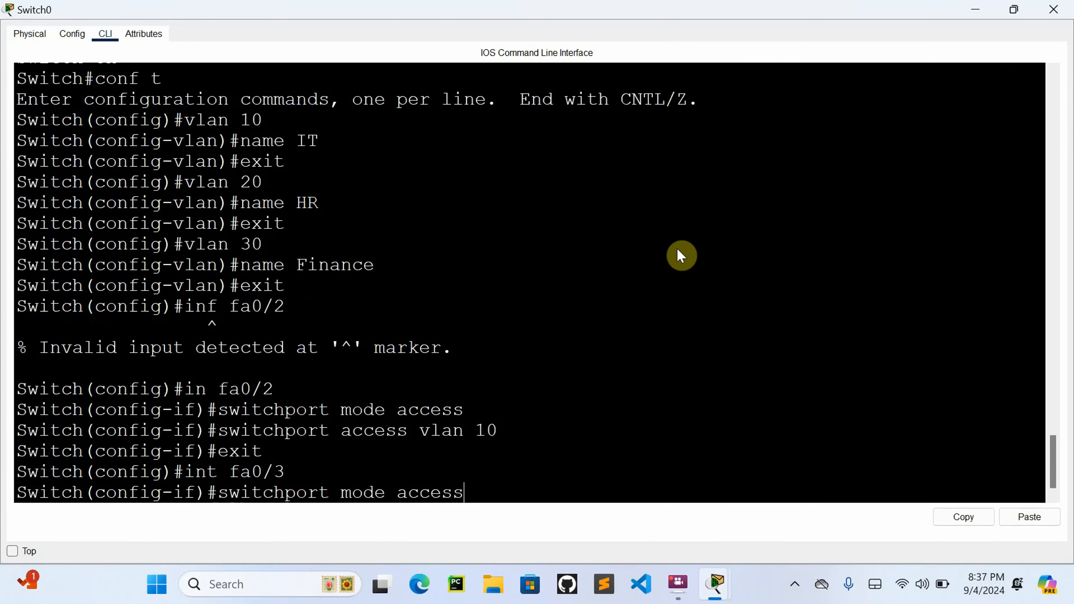
key(Return)
Step: Assign interface fa0/3 to VLAN 10 with switchport access vlan 10 and exit interface configuration
key(Up)
key(Up)
key(Up)
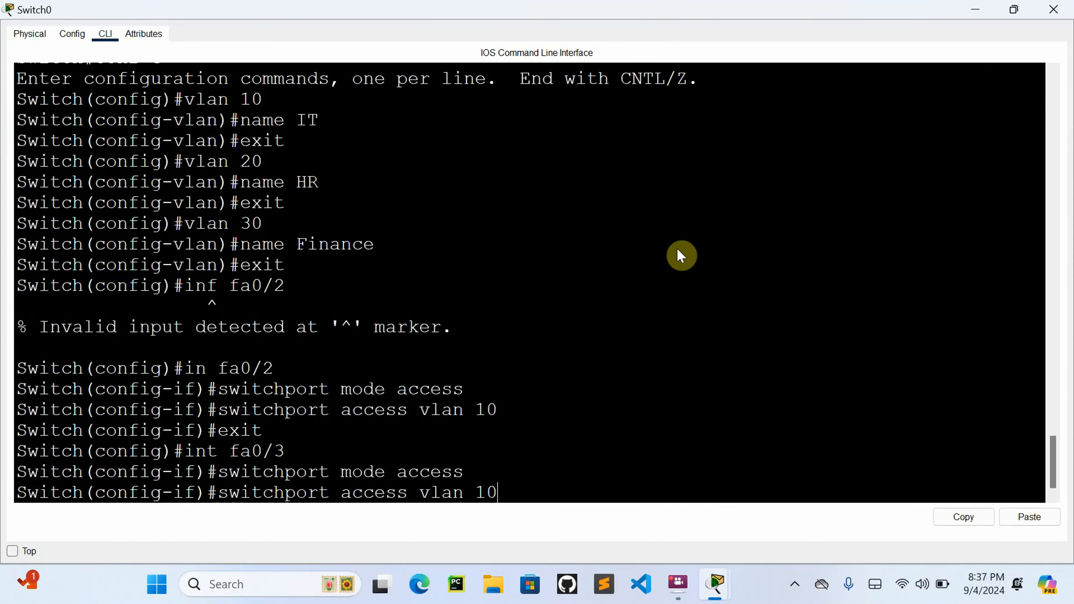
key(Return)
text(e)
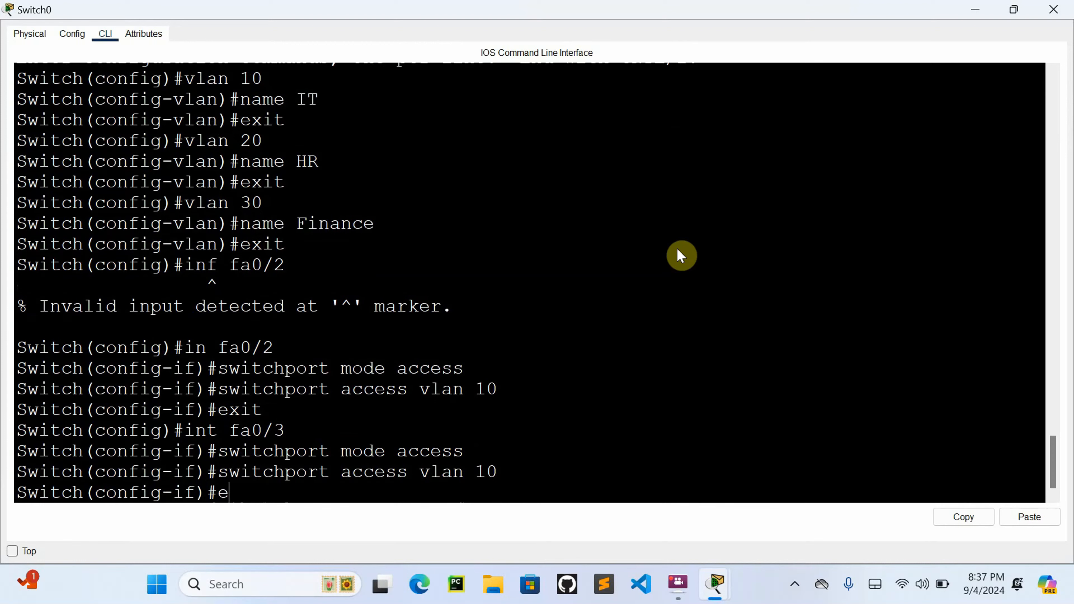
text(xit)
key(Return)
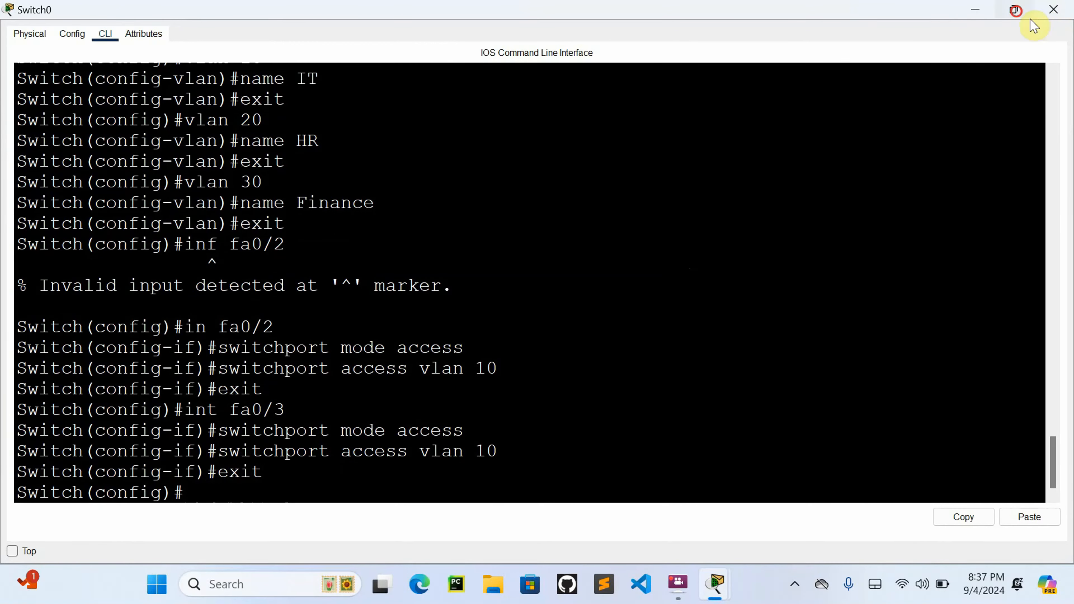
Step: Restore the switch window to its smaller size, enter interface fa0/5 and set it to access mode
click(1014, 9)
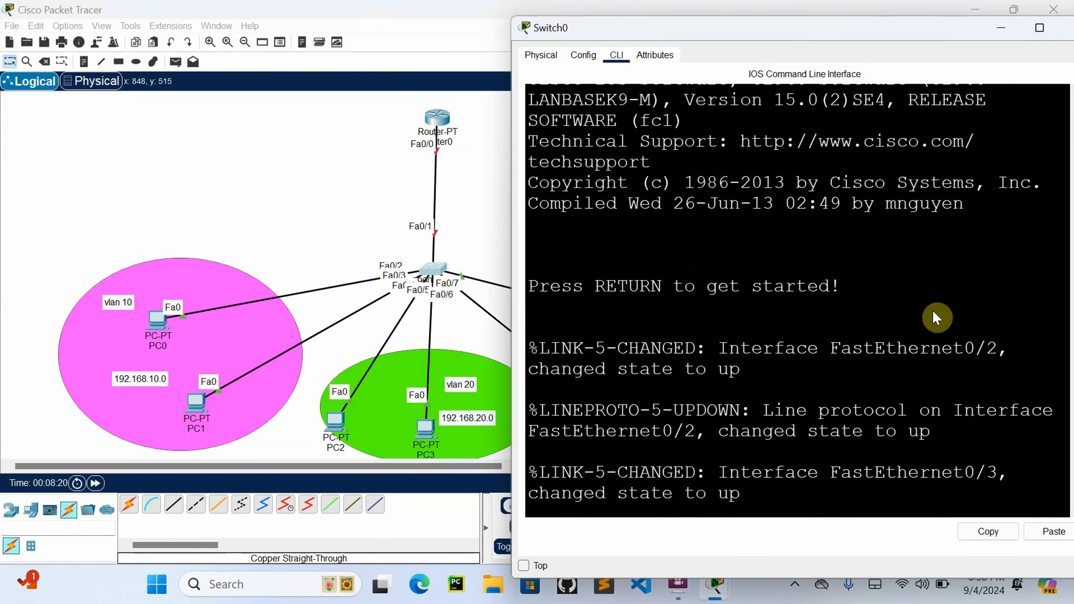
key(ctrl+v)
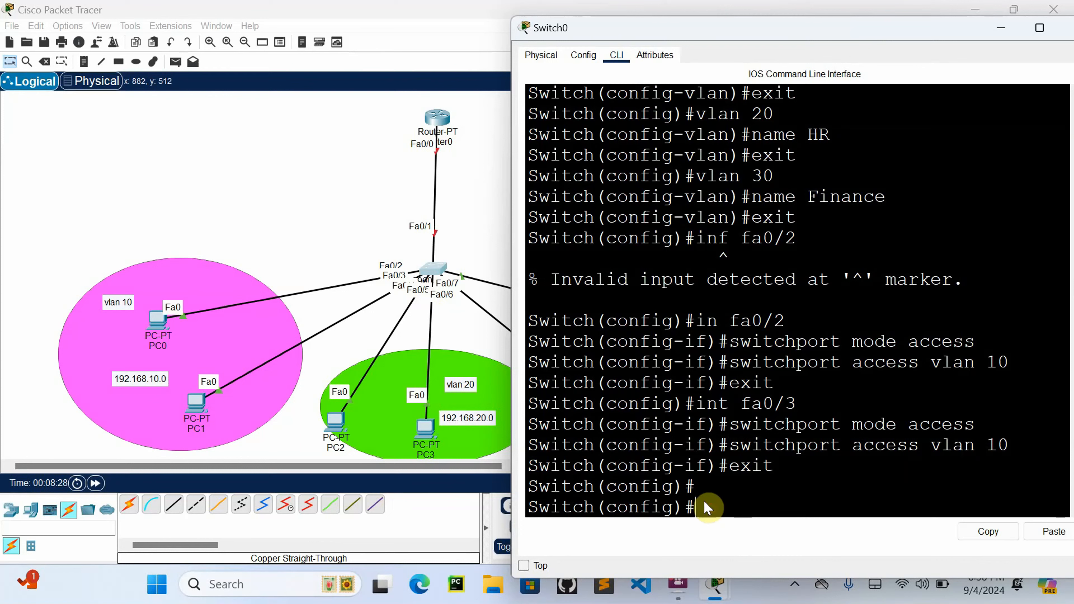
text(int fa0)
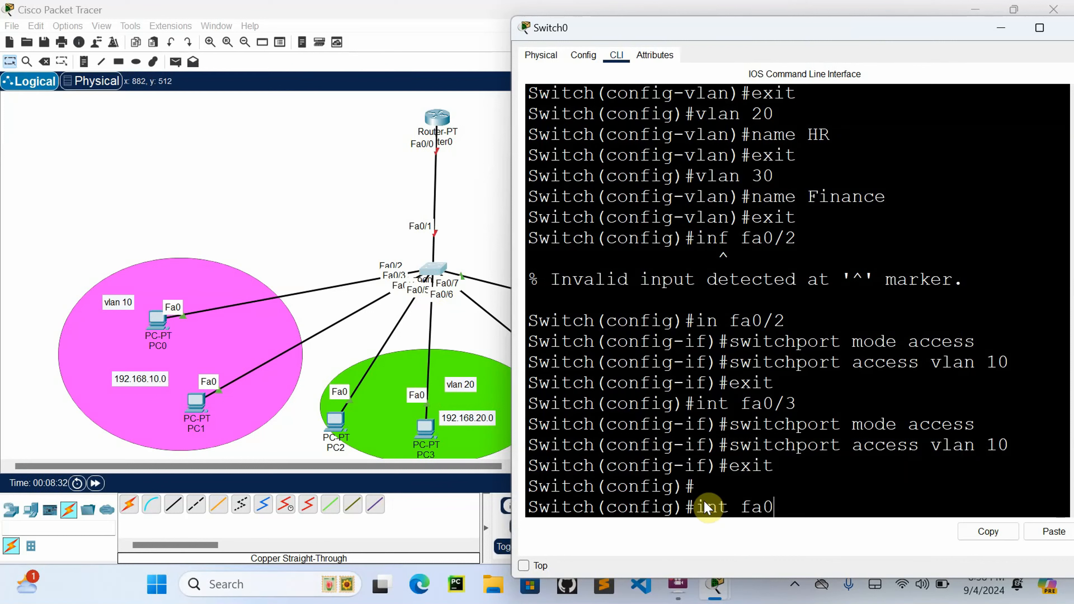
text(/5)
key(Return)
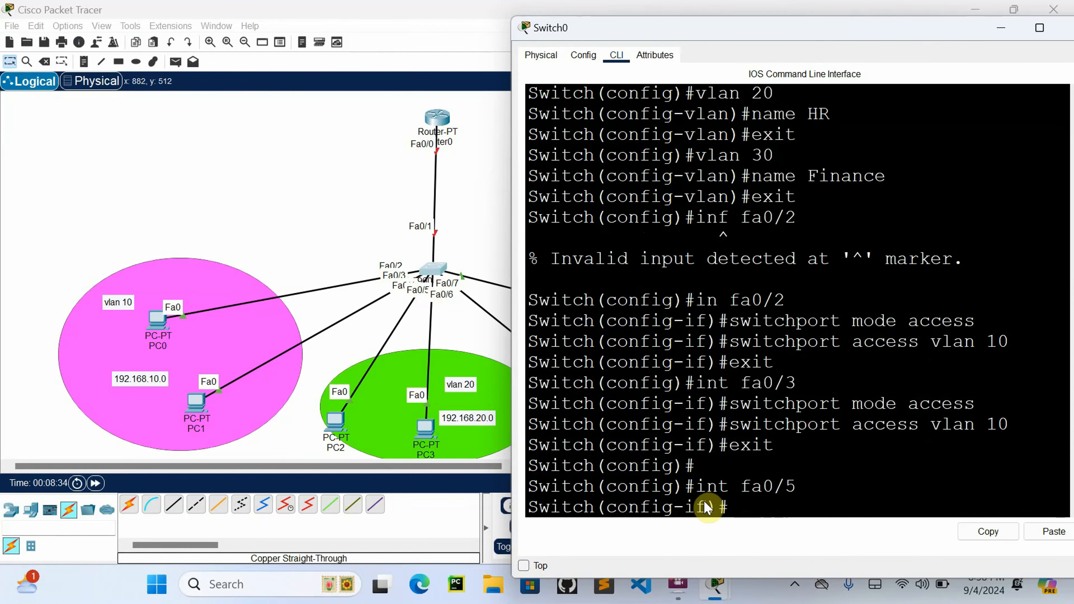
key(Up)
key(Up)
key(Up)
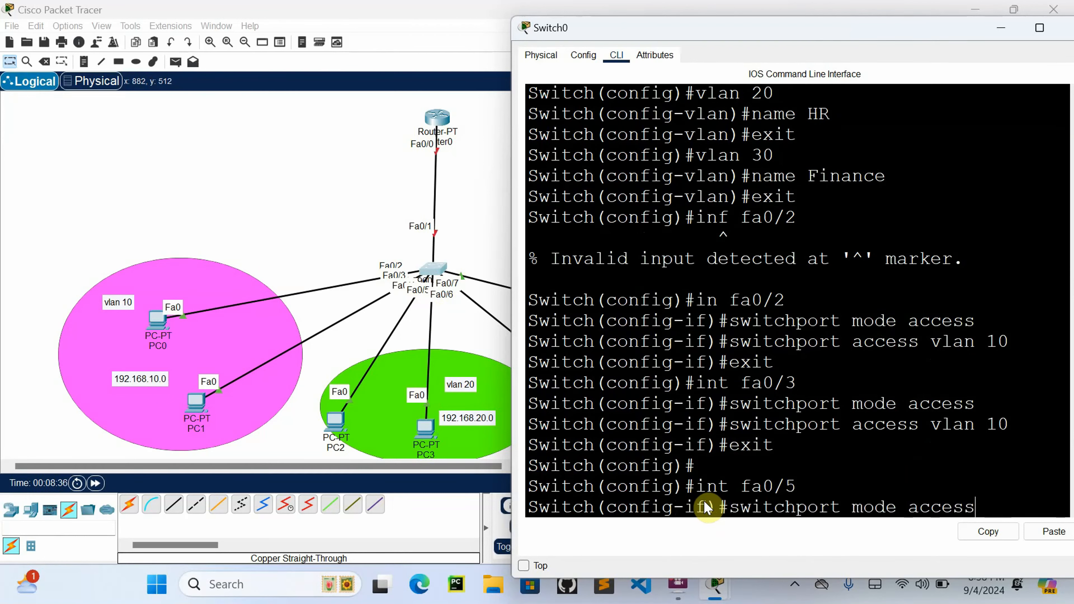
key(Return)
Step: Assign interface fa0/5 to VLAN 20 with switchport access vlan 20 and exit interface configuration
key(Up)
key(Up)
key(Up)
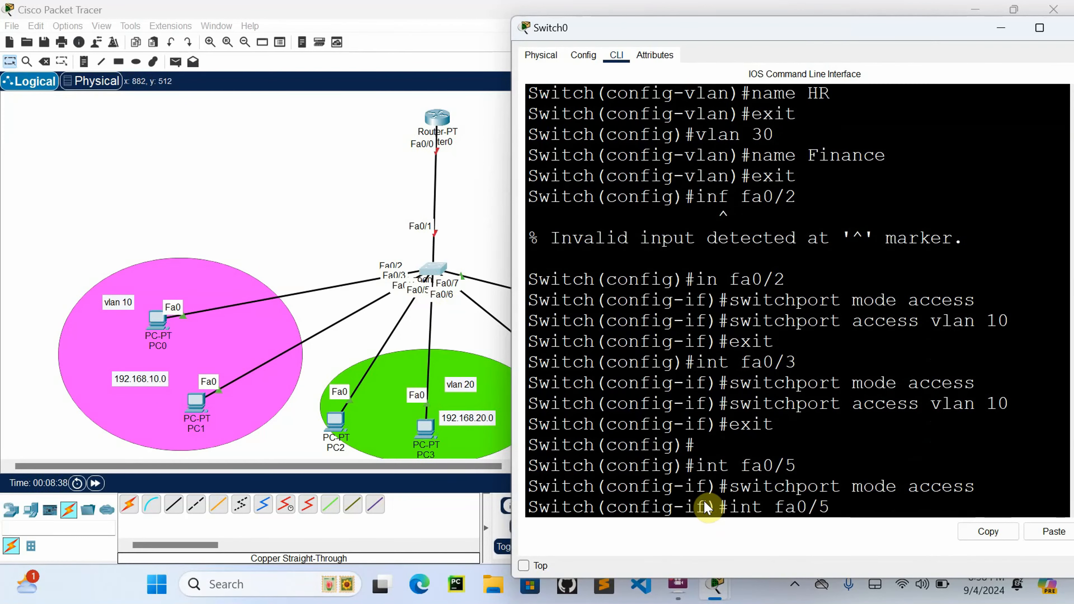
key(BackSpace)
key(BackSpace)
text(2)
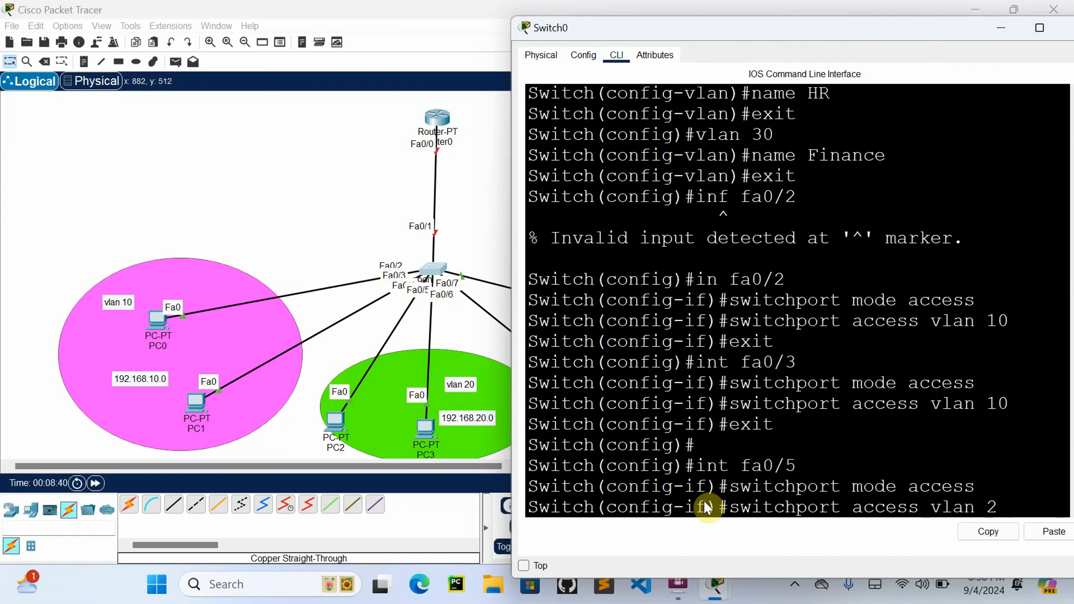
text(0)
key(Return)
text(exi)
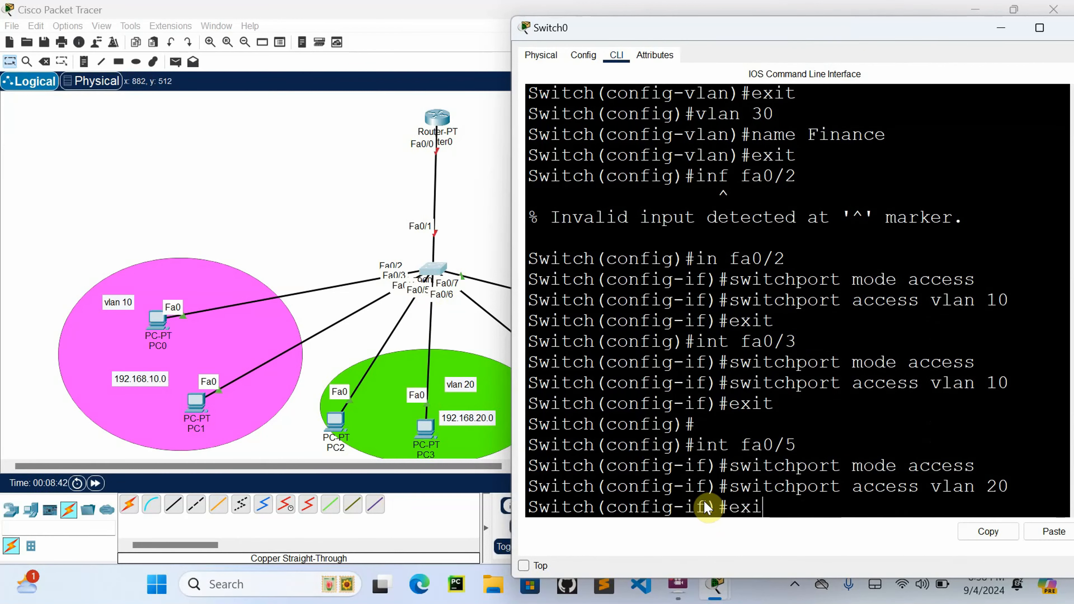
text(t)
key(Return)
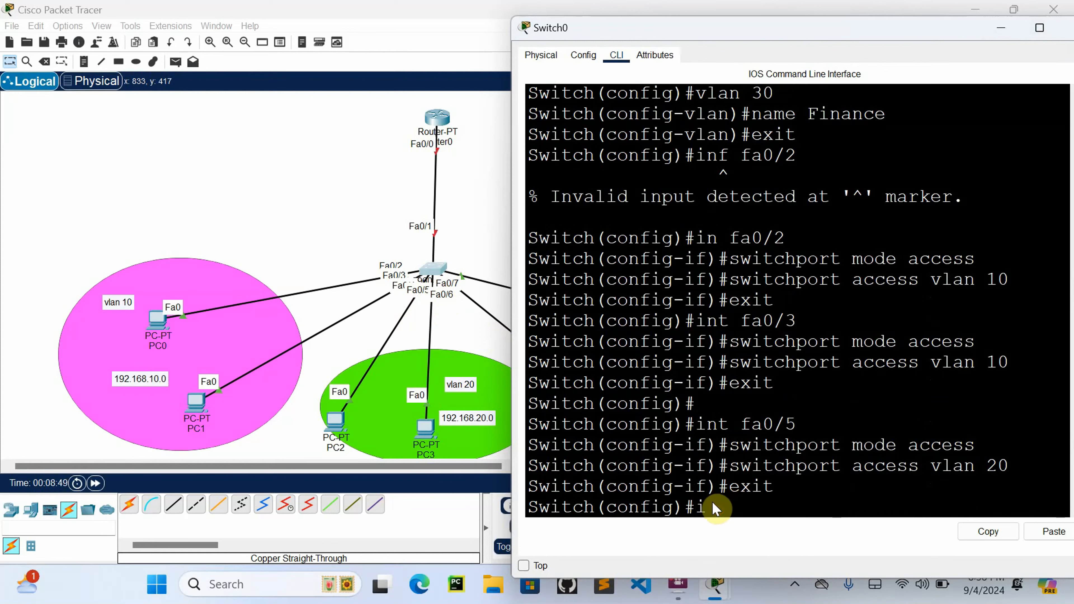
Step: Enter interface configuration for fa0/6 and set the port to access mode
text(nt fa0/6)
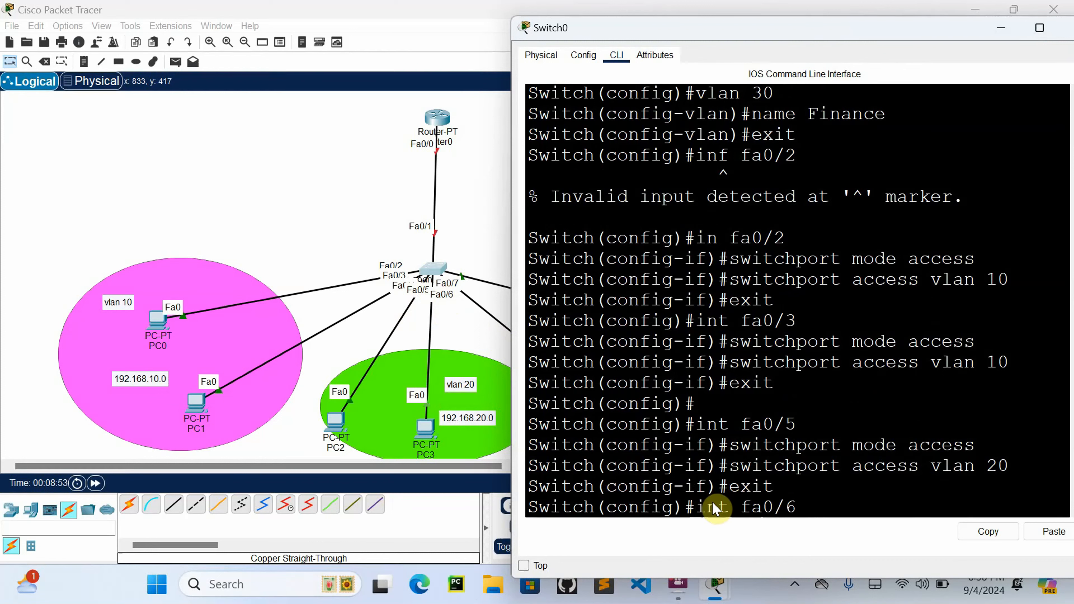
key(Return)
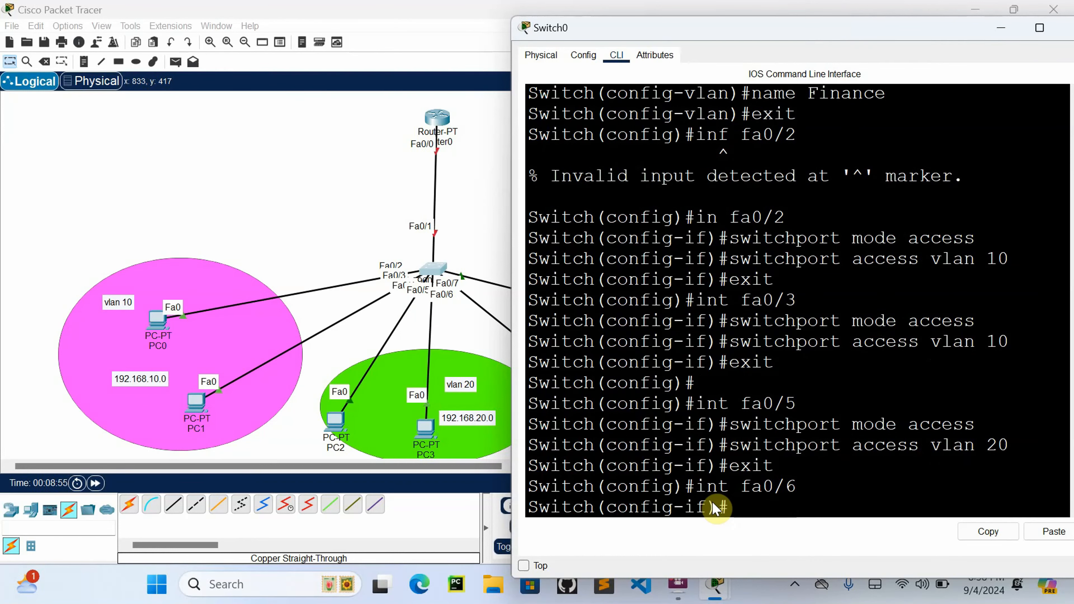
key(Up)
key(Up)
key(Up)
key(Up)
key(Return)
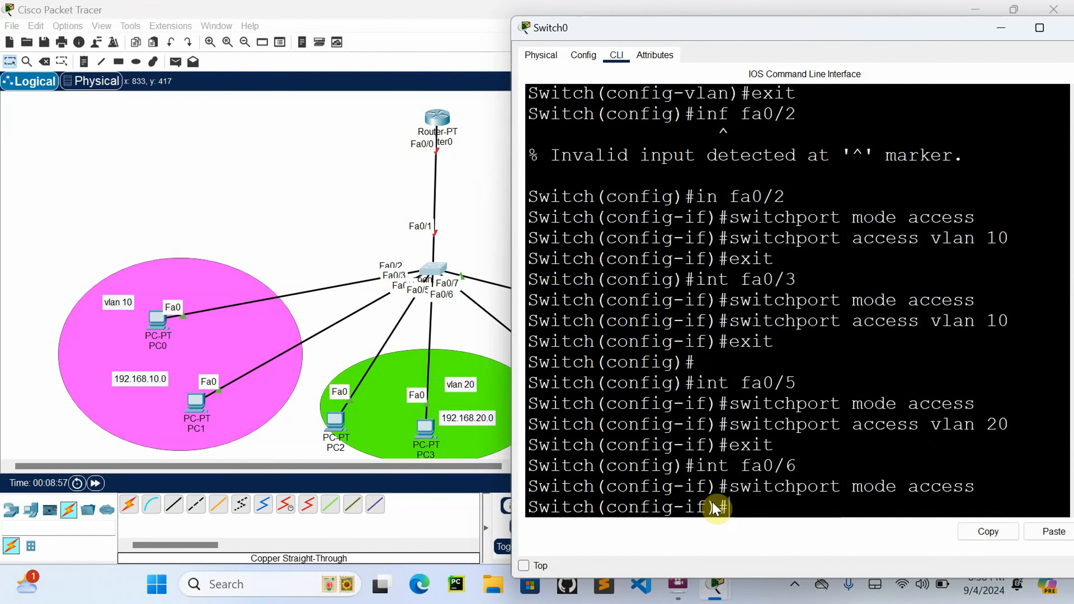
Step: Assign interface fa0/6 to VLAN 20 with switchport access vlan 20 and exit interface configuration
key(Up)
key(Up)
key(Up)
key(Up)
key(Return)
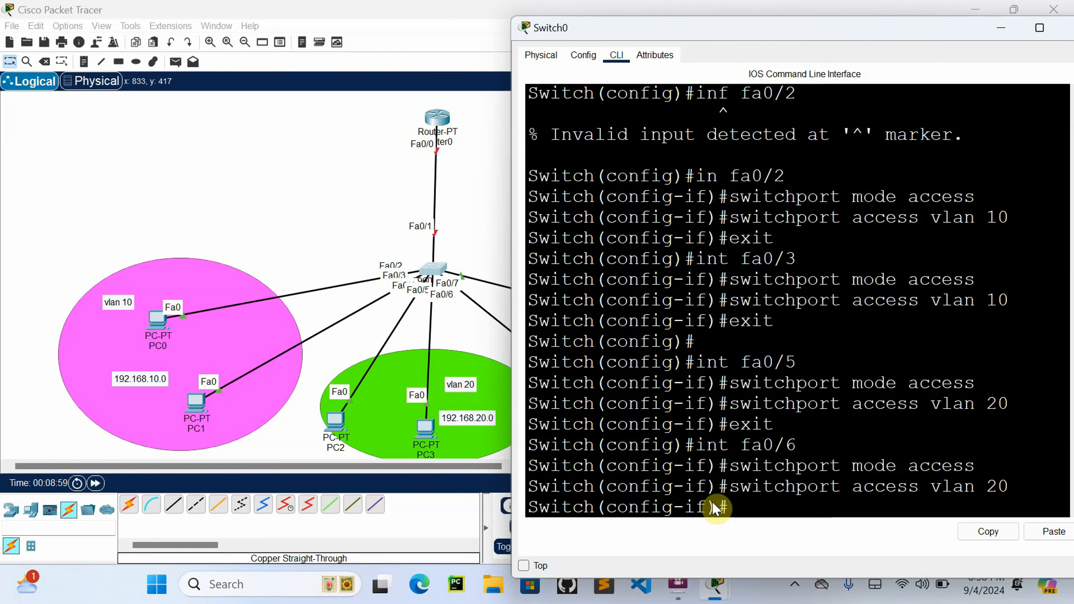
text(exit)
key(Return)
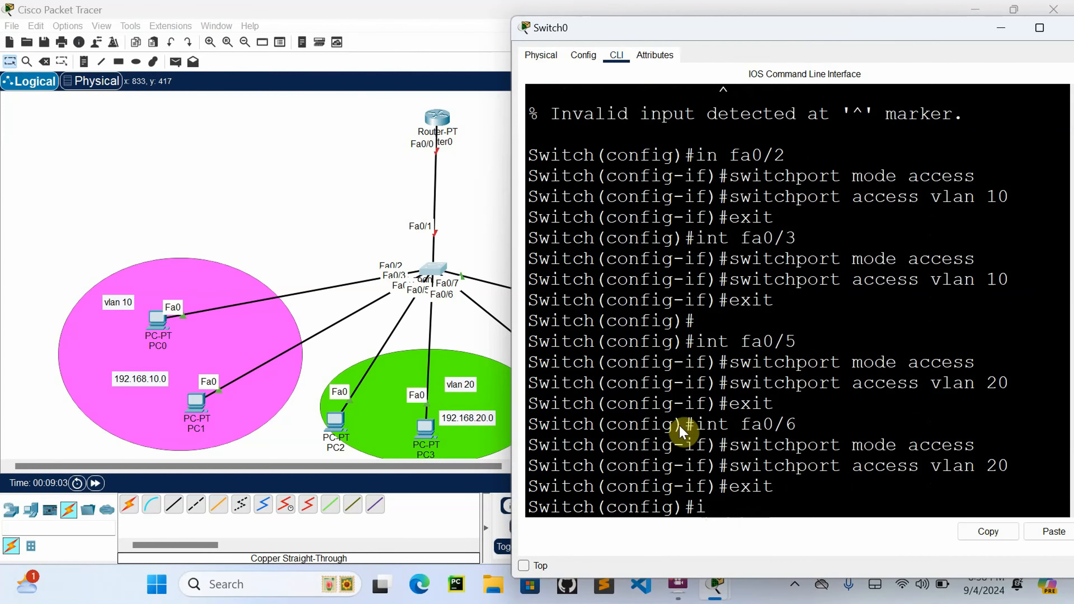
Step: Shift the switch window slightly, enter interface configuration for fa0/6 again and set switchport mode access
drag(895, 36, 926, 30)
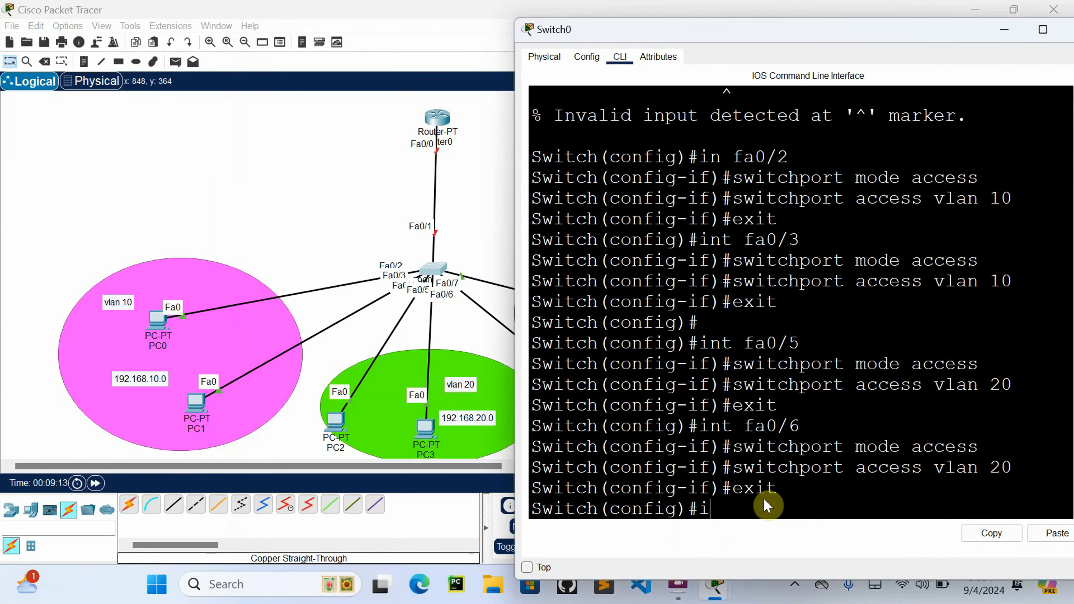
text(in)
text(t)
key(BackSpace)
key(BackSpace)
key(BackSpace)
text(n fa0/6)
key(Return)
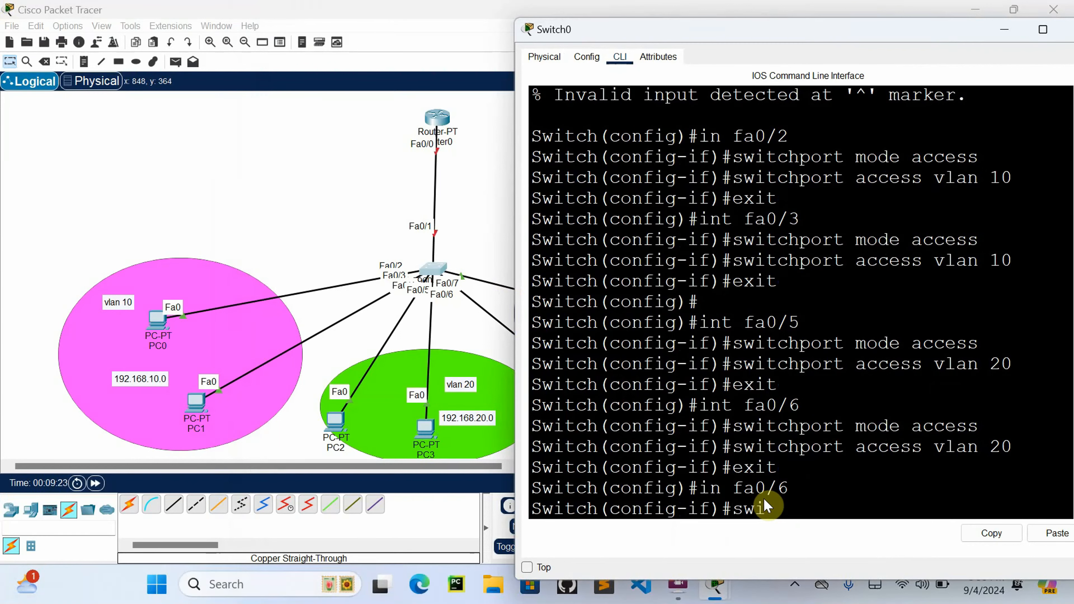
text(switchport mode)
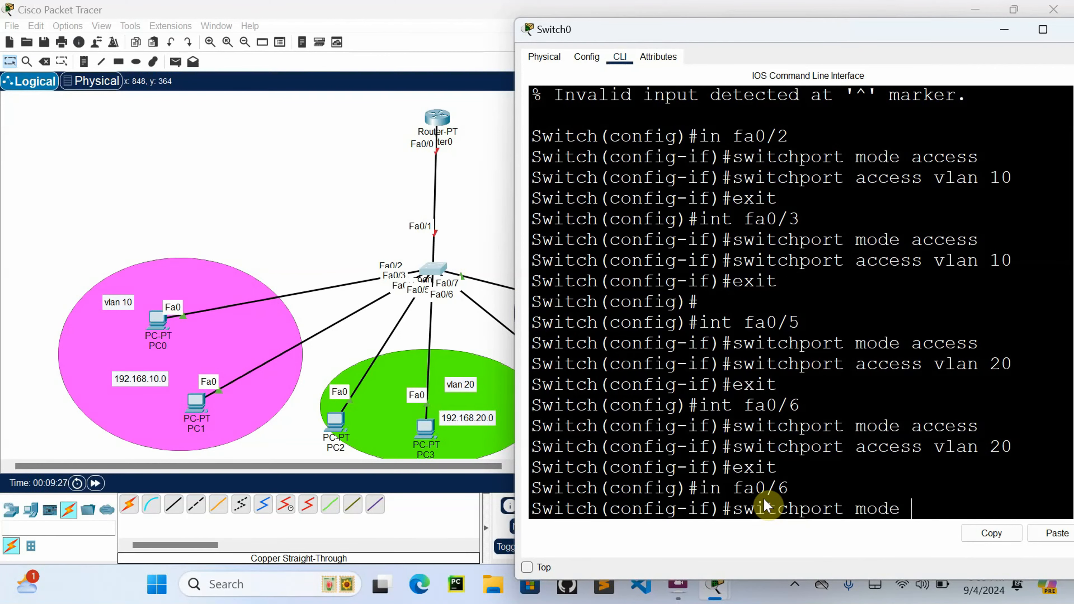
text( access)
key(Return)
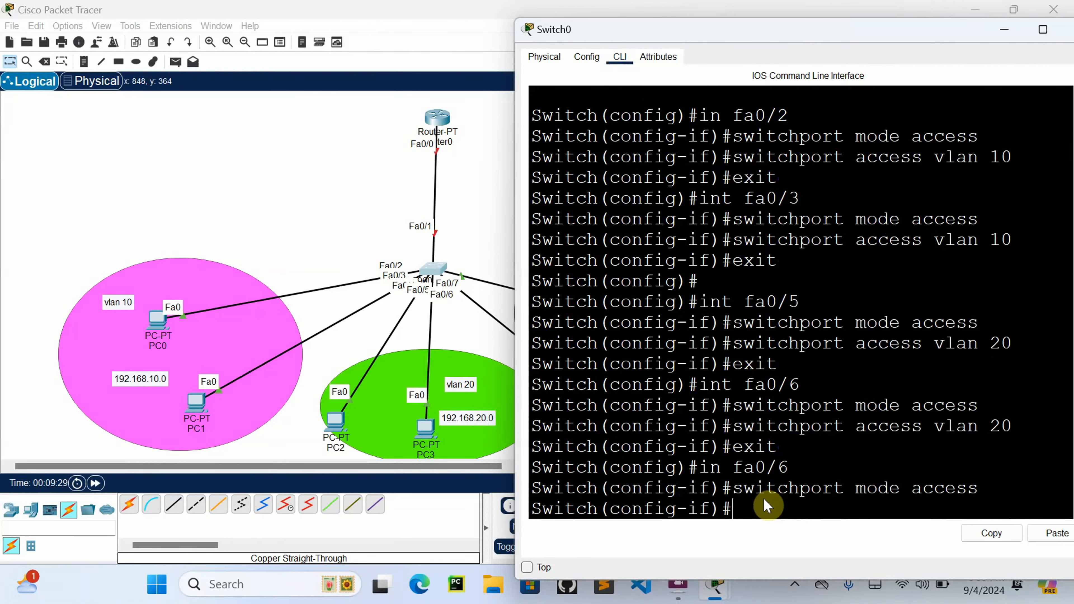
Step: Maximize the switch window, assign fa0/6 to VLAN 30 with switchport access vlan 30 and exit interface configuration
click(1042, 29)
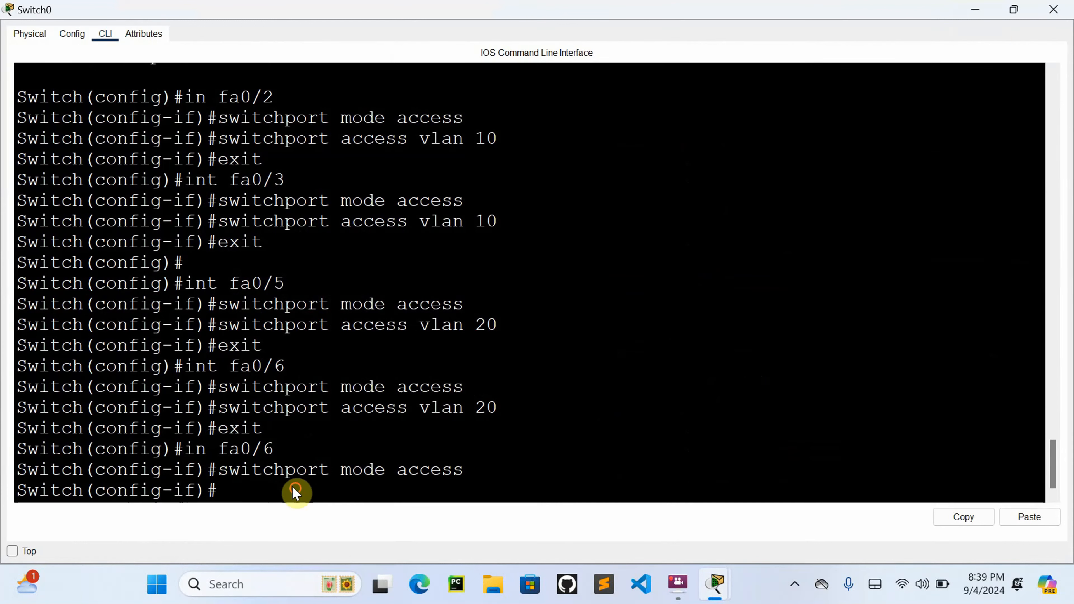
key(Up)
key(Up)
key(Up)
key(Up)
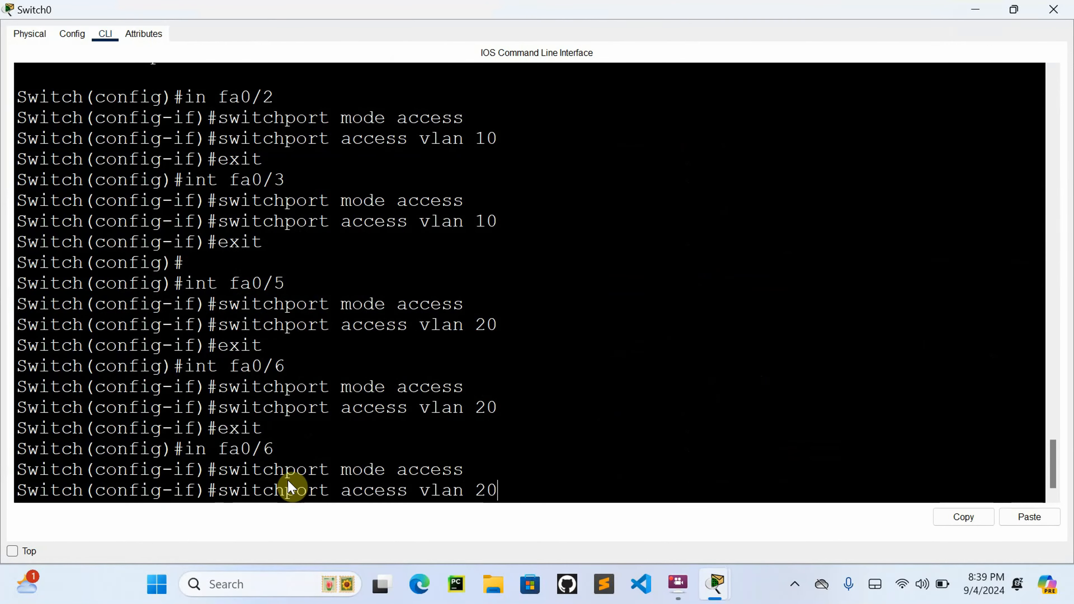
key(BackSpace)
key(BackSpace)
text(30)
key(Return)
text(ex)
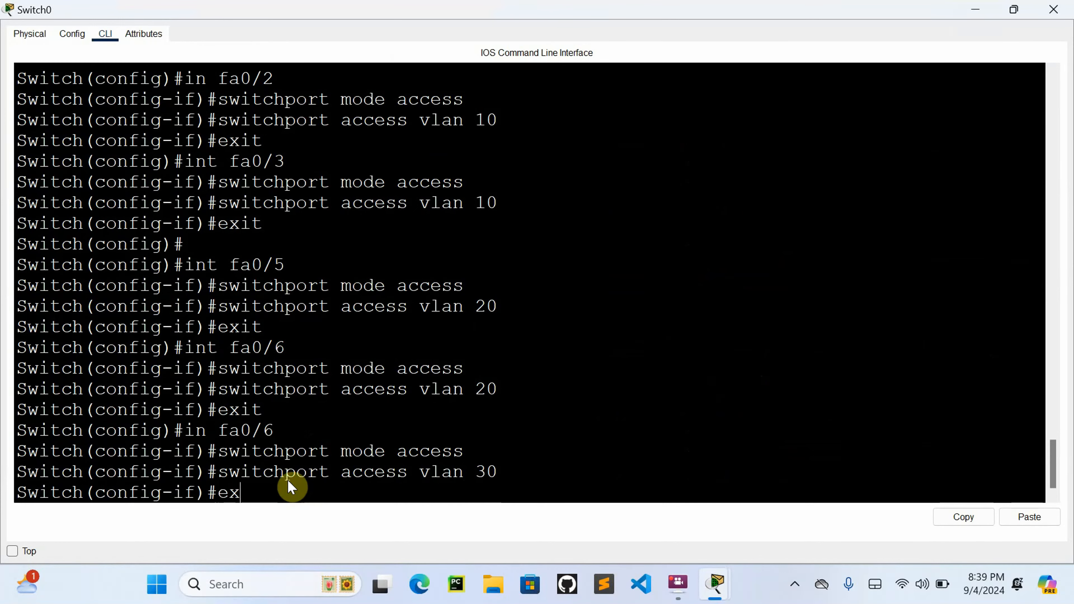
text(it)
key(Return)
Step: Enter interface configuration for fa0/7 and set the port to access mode
text(ig)#i)
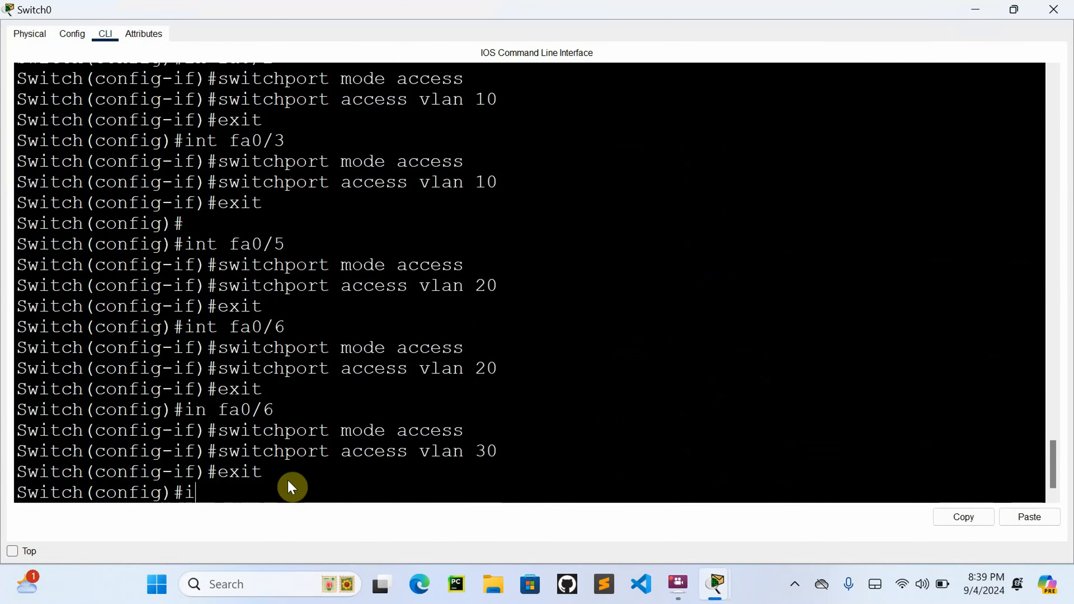
text(nt fa0/7)
key(Return)
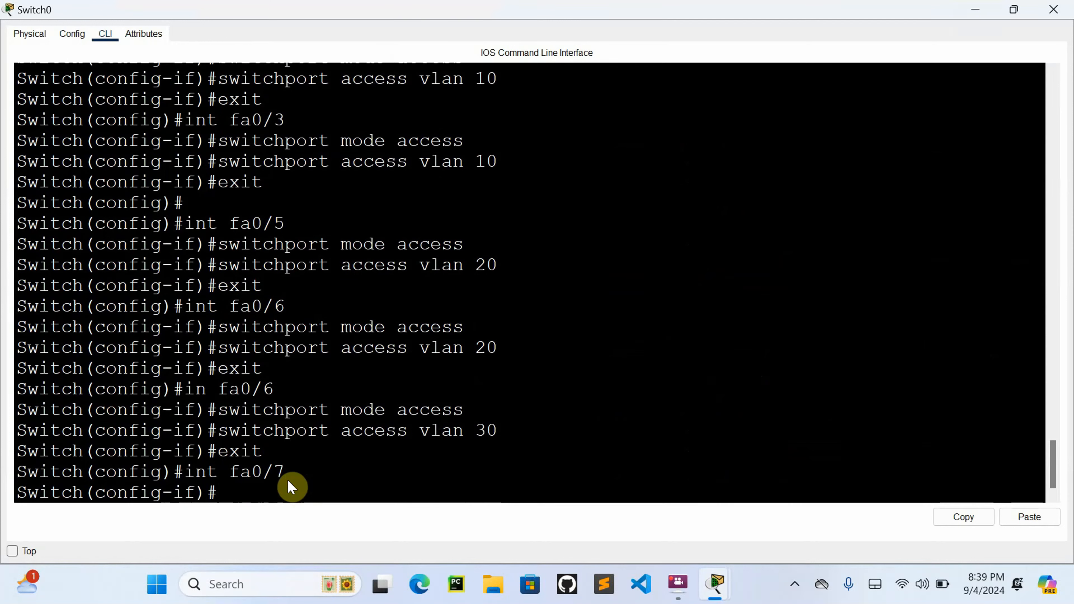
text(switchport)
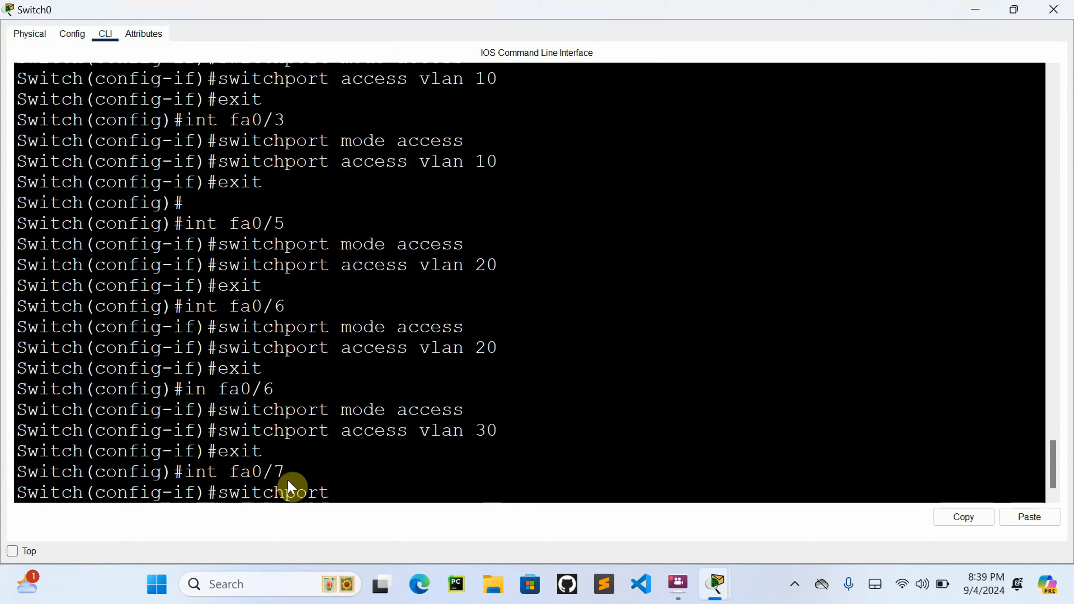
text( mode access)
key(Return)
Step: Assign interface fa0/7 to VLAN 30 with switchport access vlan 30 and exit interface configuration
text(sw)
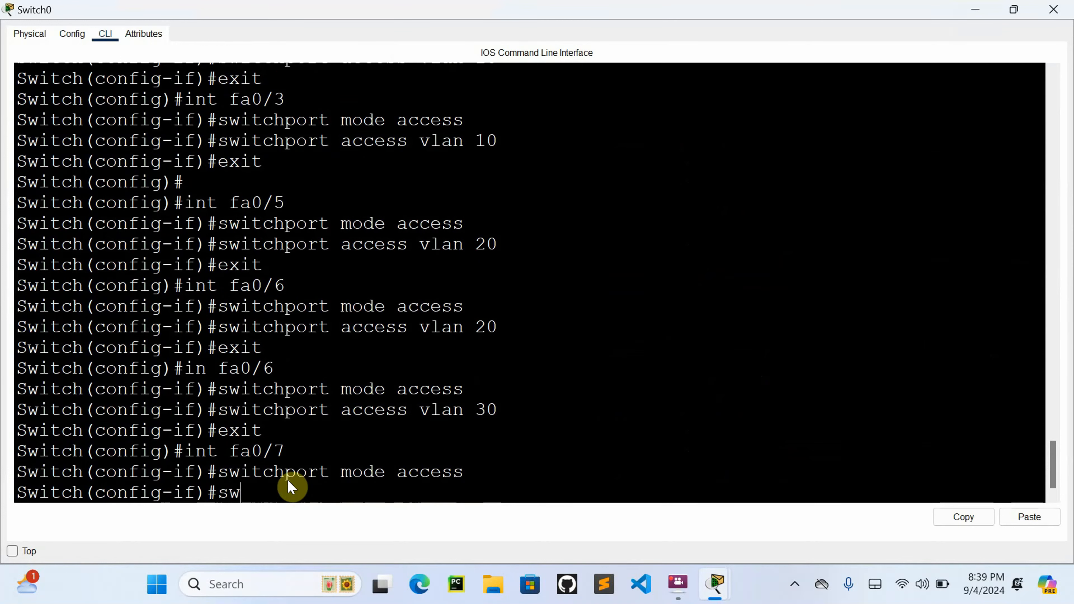
text(itchport acce)
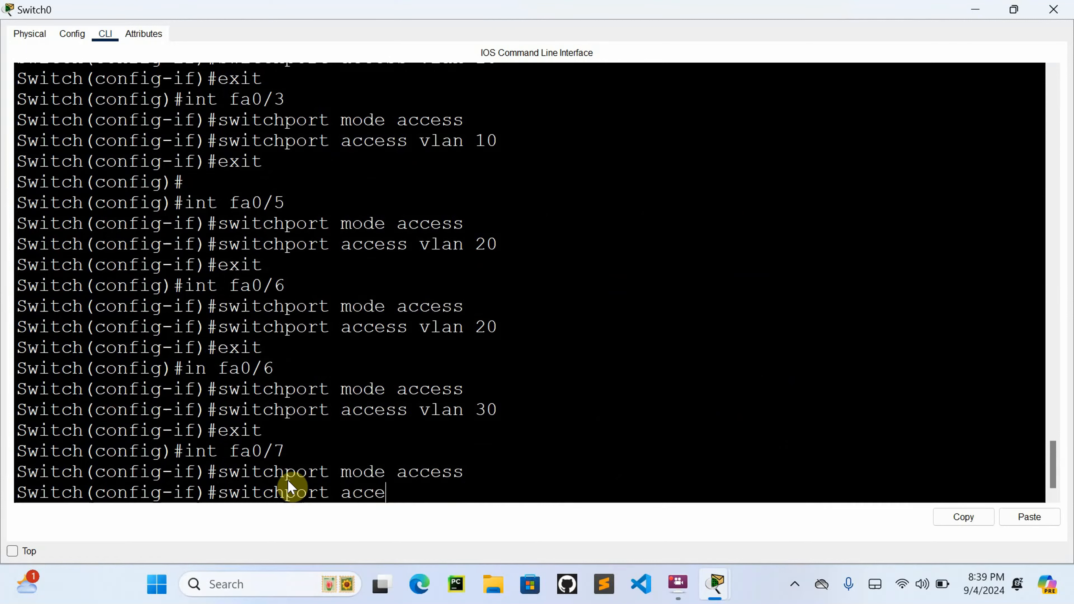
text(ss vla)
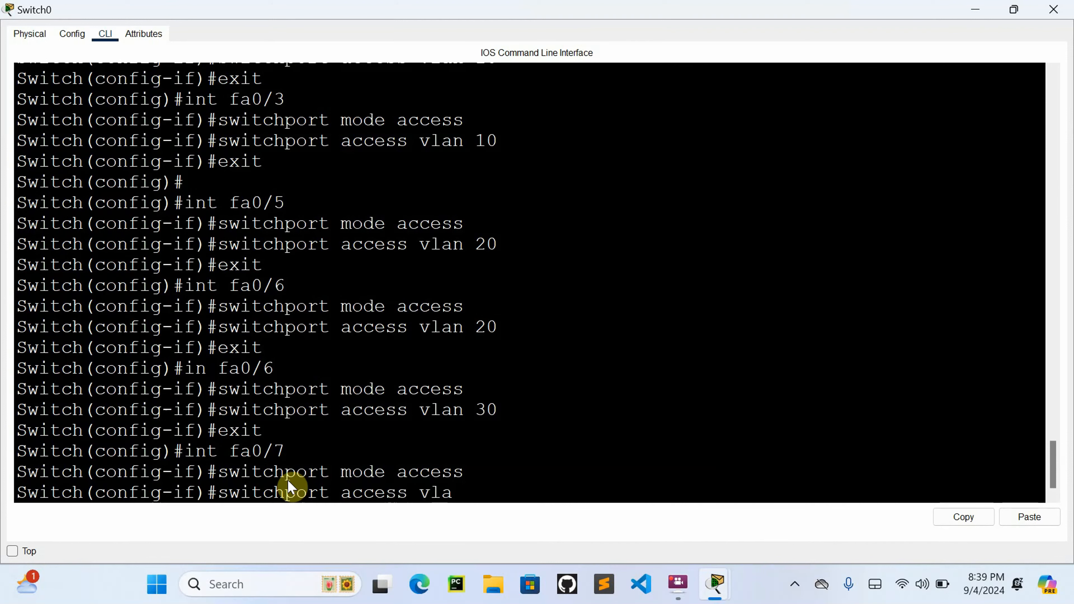
text(n 30)
key(Return)
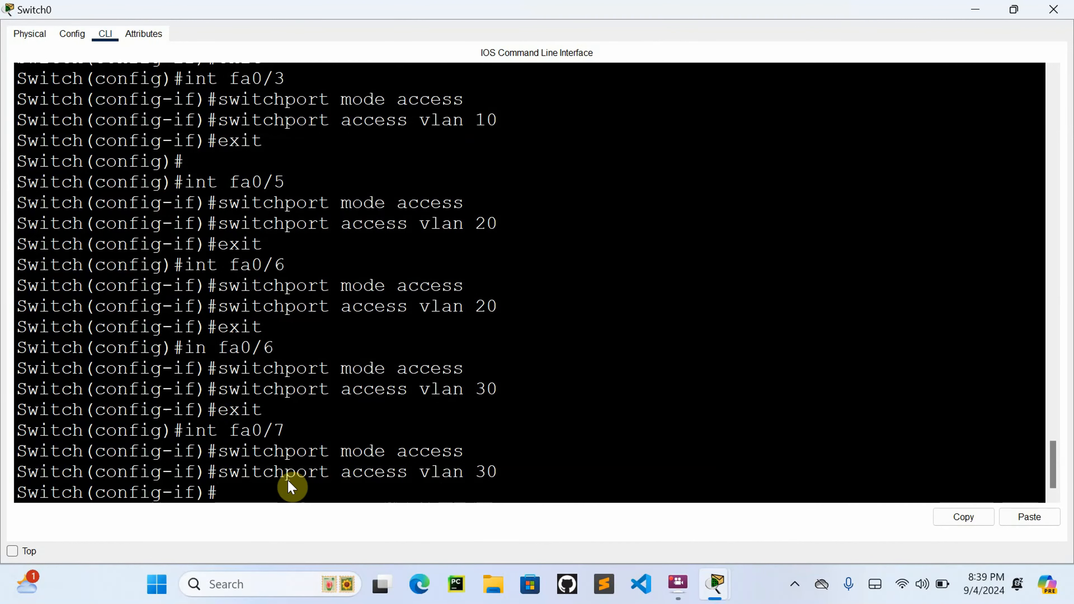
text(exit)
key(Return)
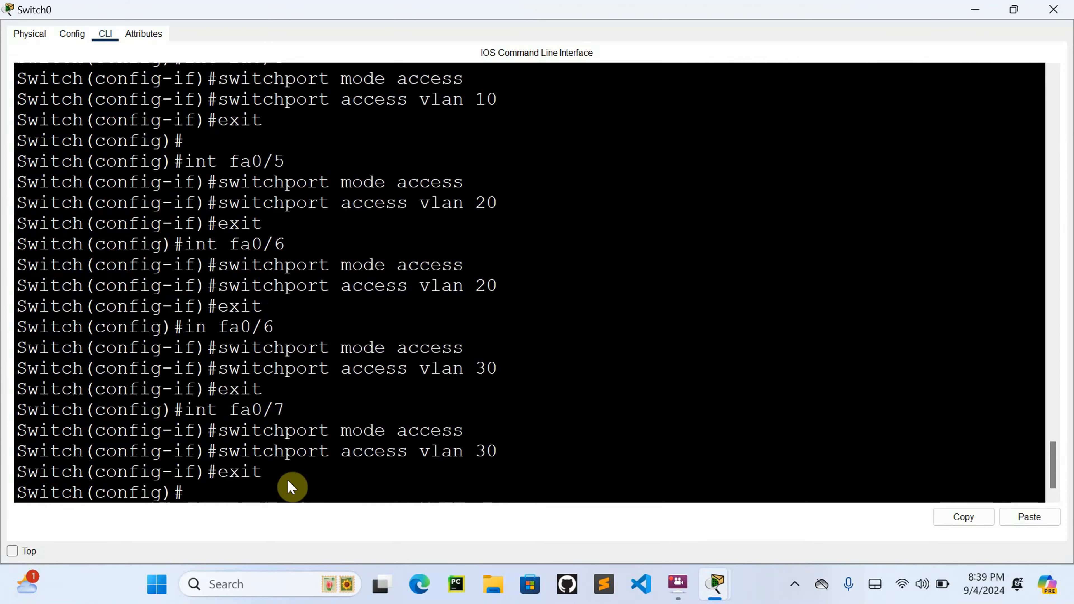
Step: Exit global configuration mode on the switch and restore its window to the smaller size
text(exit)
key(Return)
key(Return)
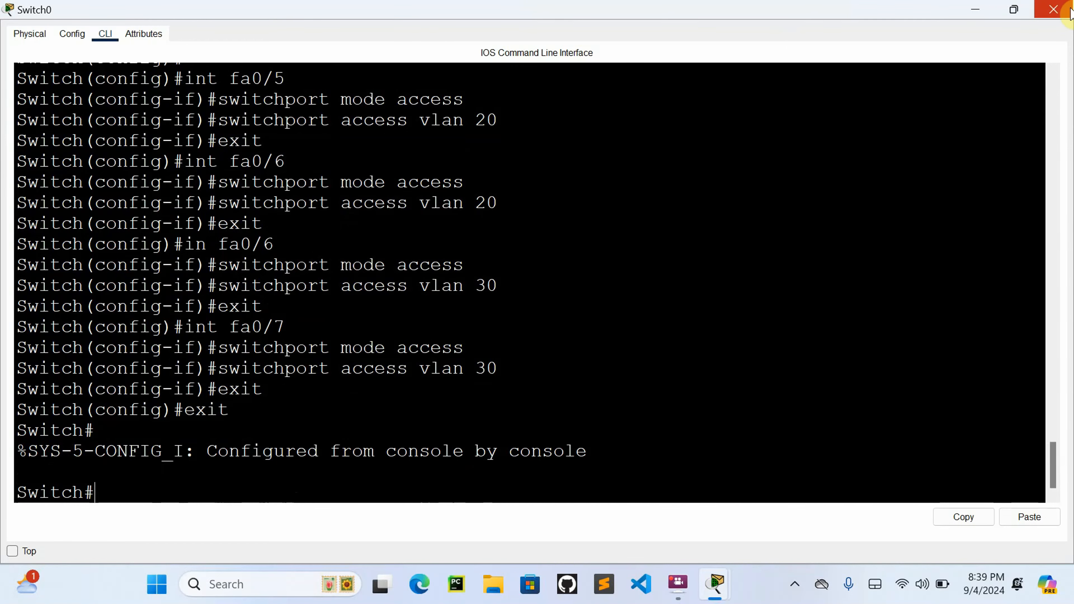
click(1014, 9)
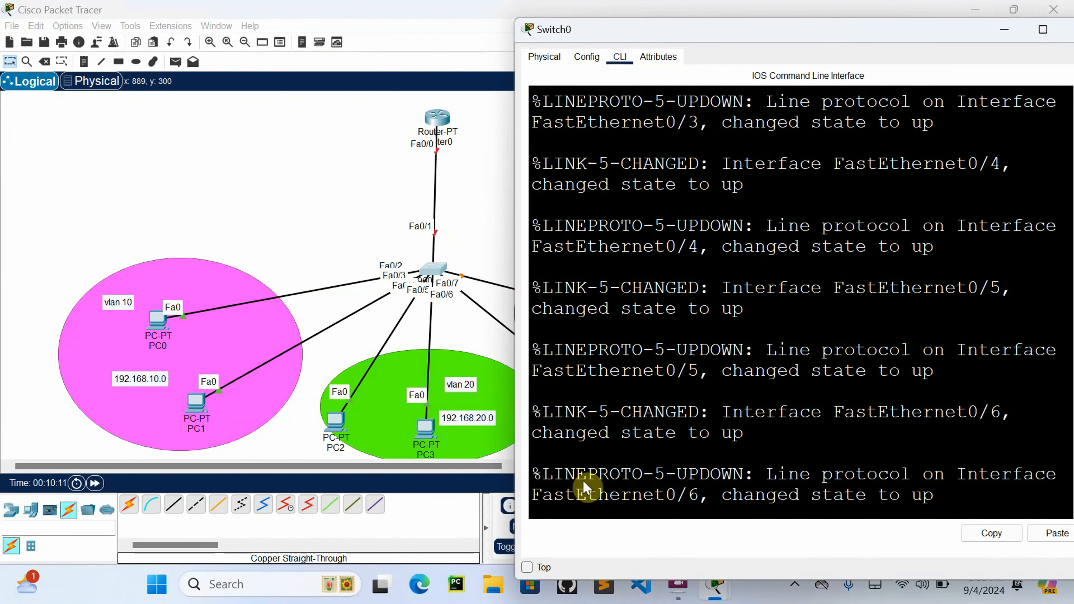
Step: Try to enter interface configuration for fa0/1 directly from privileged mode with int fa0/1
click(596, 509)
key(Return)
text(\)
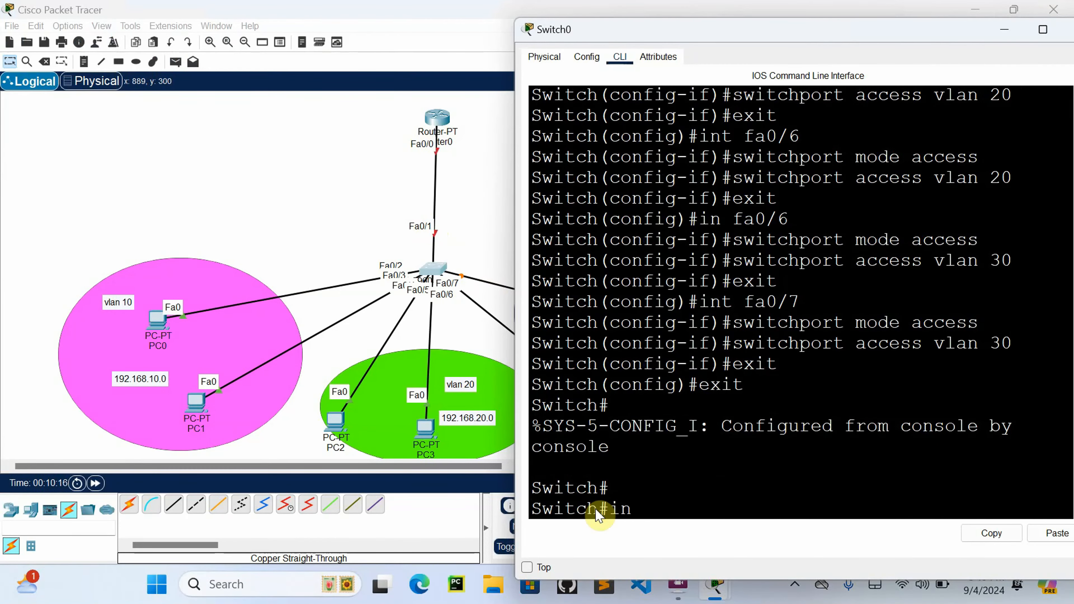
text(int fa0/1)
key(Return)
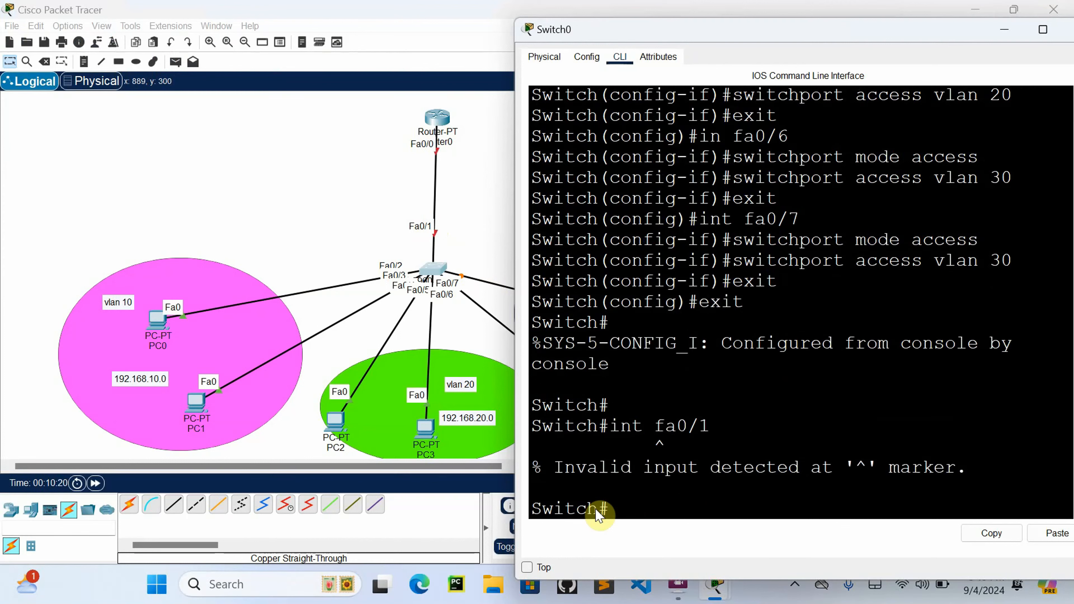
Step: Enter global configuration mode on the switch with conf t
key(Up)
key(BackSpace)
key(BackSpace)
key(BackSpace)
key(BackSpace)
key(BackSpace)
key(BackSpace)
key(BackSpace)
key(BackSpace)
text(conf t)
key(Return)
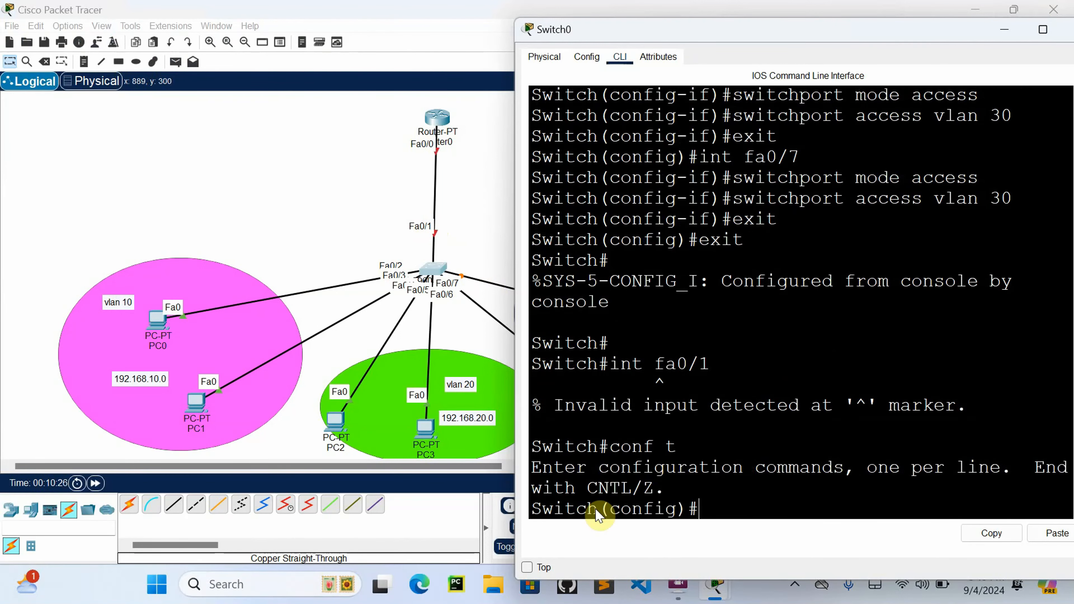
Step: Enter interface configuration for fa0/1, the switch port facing the router, and set it to trunk mode
text(in fa)
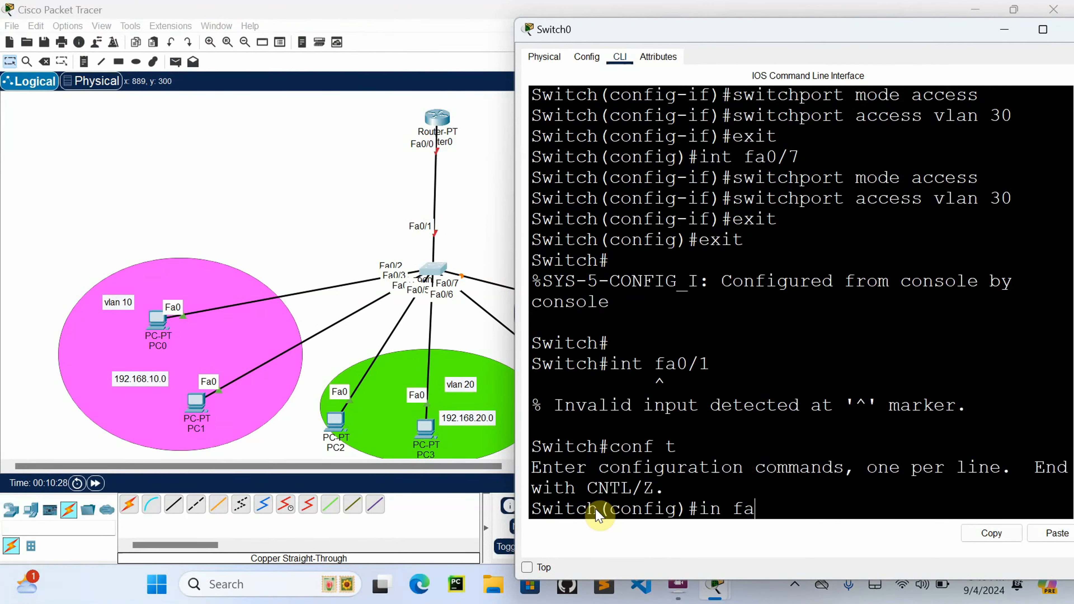
text(0/1)
key(Return)
text(sw)
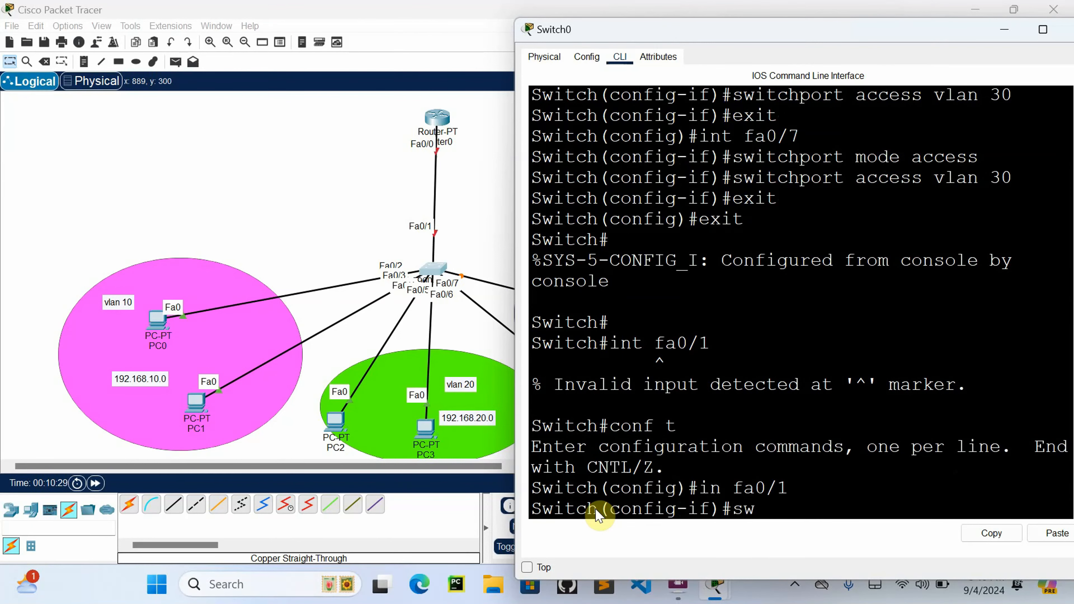
text(itchport mode)
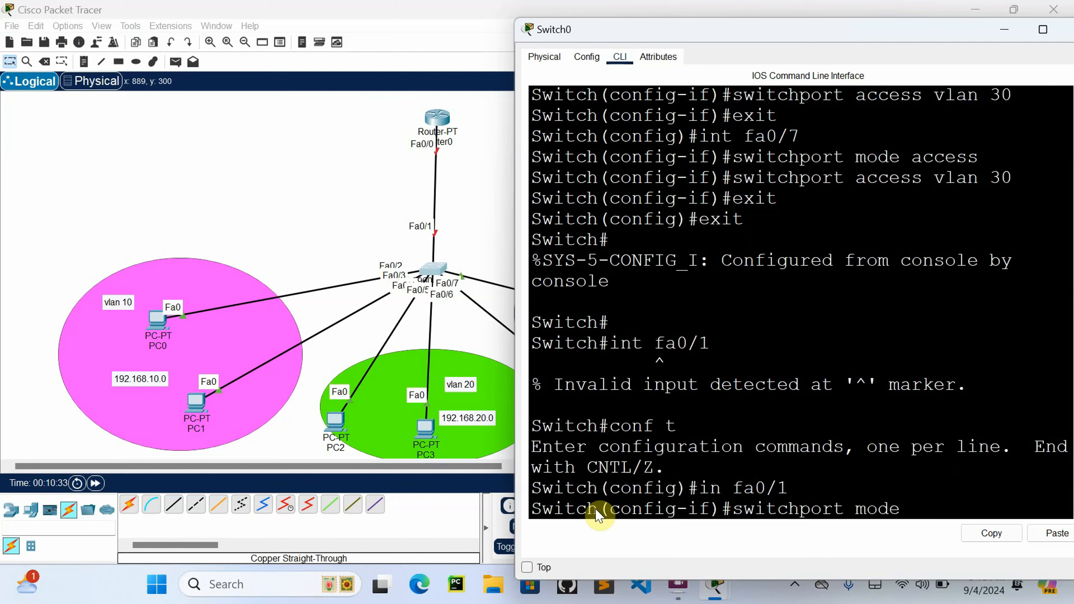
text( trunk)
key(Return)
Step: Exit the fa0/1 interface configuration and global configuration, returning to privileged mode
text(exi)
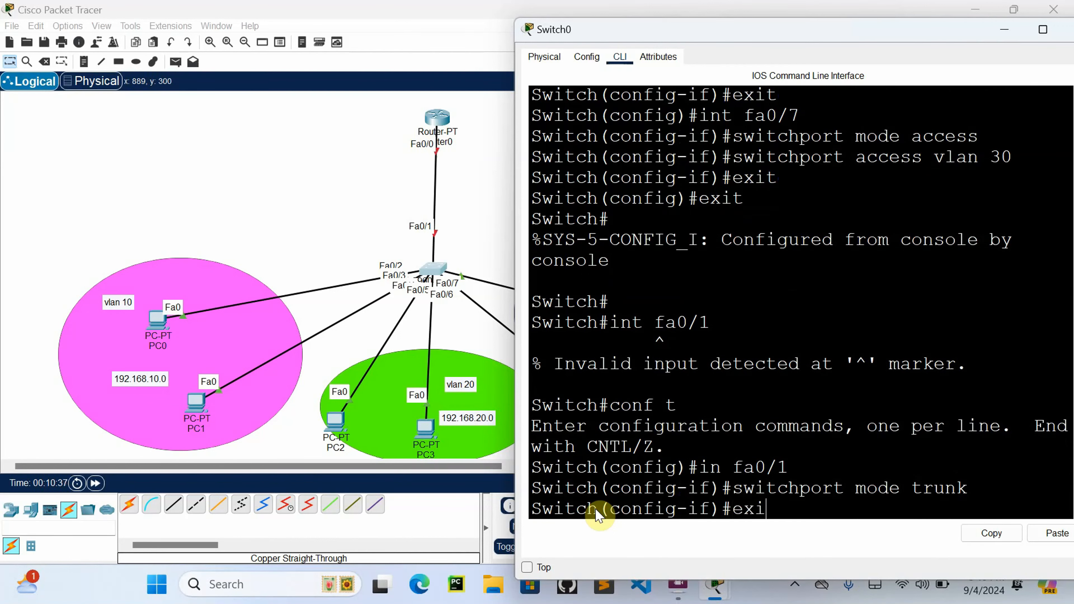
text(t)
key(Return)
key(Return)
text(ex)
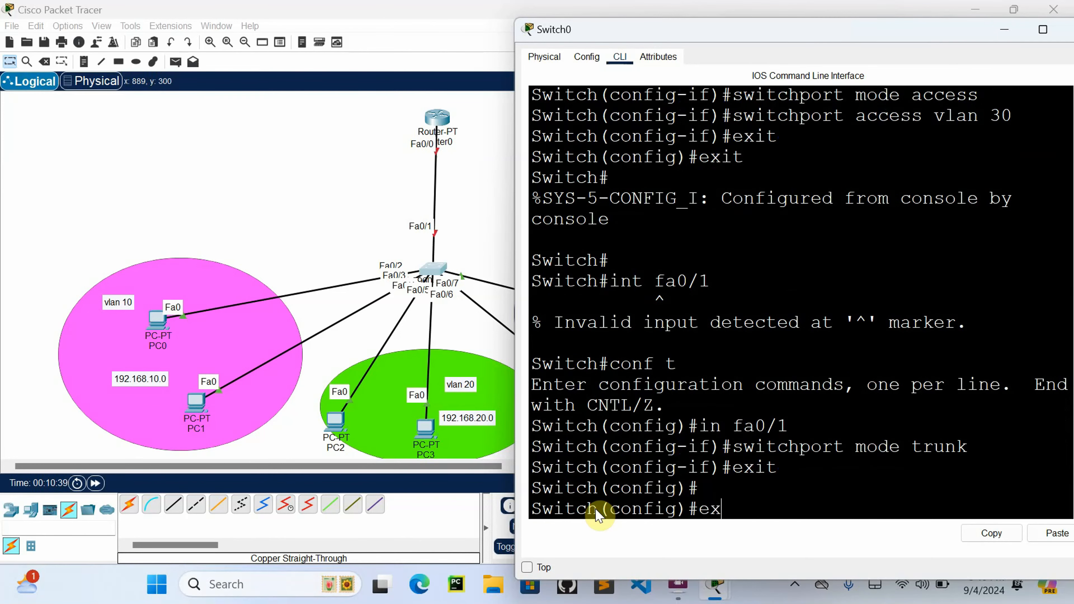
text(it)
key(Return)
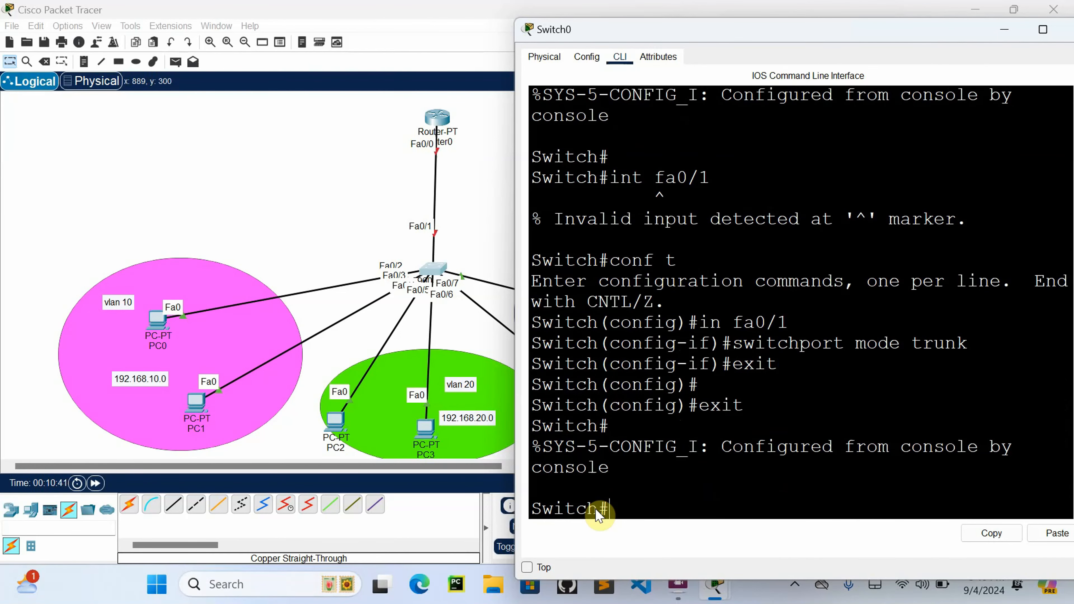
Step: Save the switch configuration with wr and reopen interface configuration for fa0/1 from global configuration mode
text(wr)
key(Return)
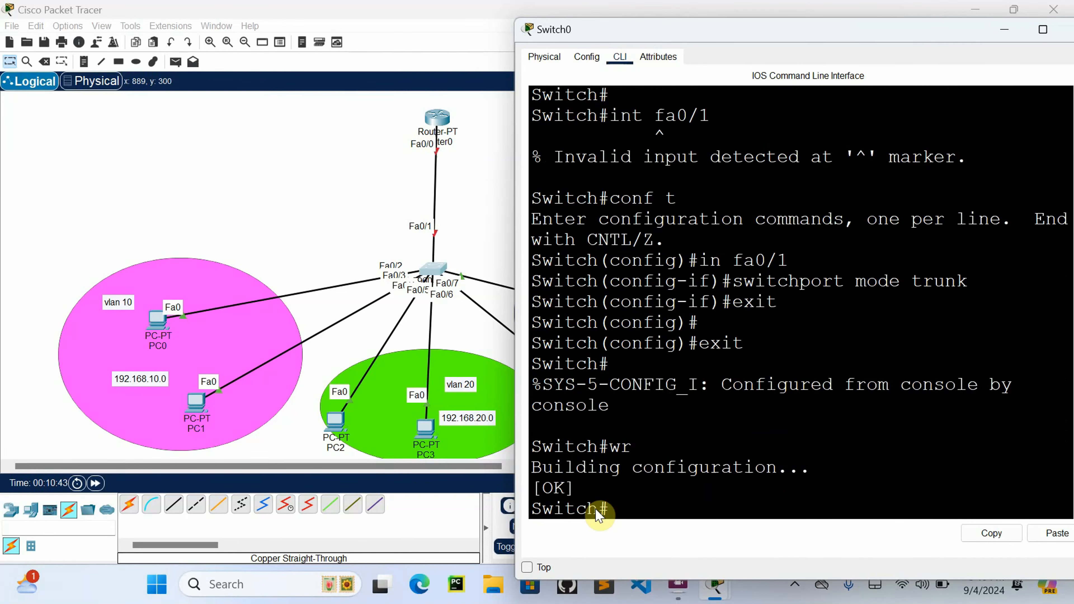
text(conf t)
key(Return)
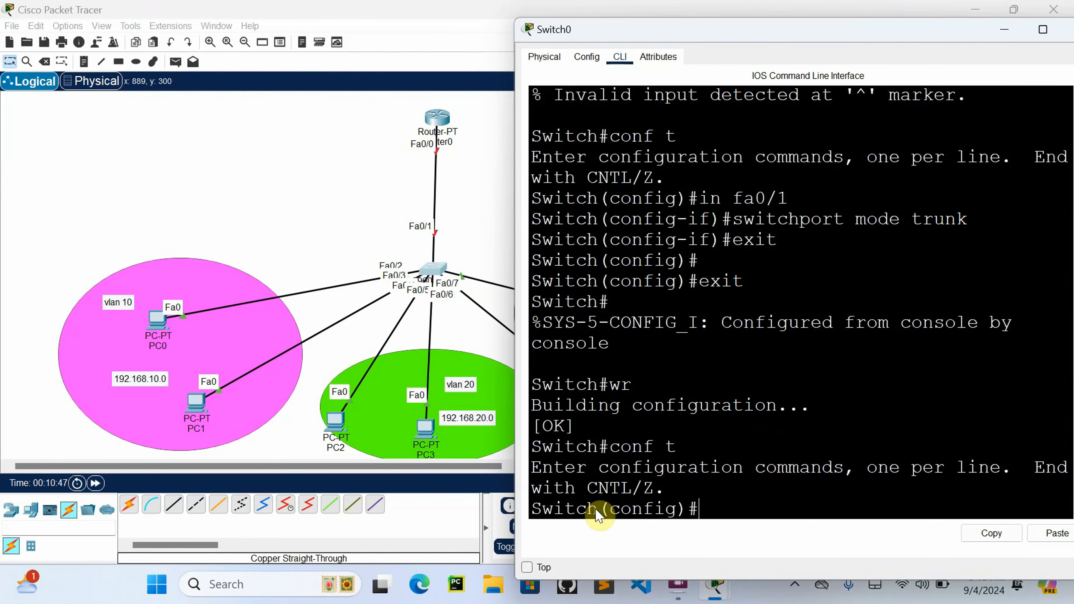
text(int fa0/1)
key(Return)
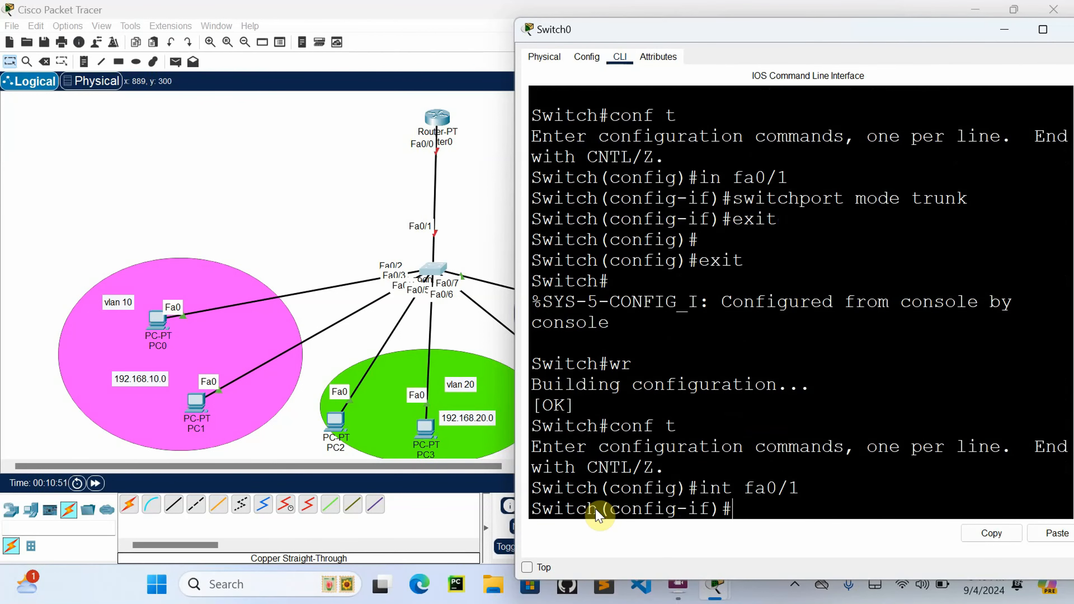
Step: Enable the switch's fa0/1 interface with no shut
text(ni shut)
key(Return)
key(Up)
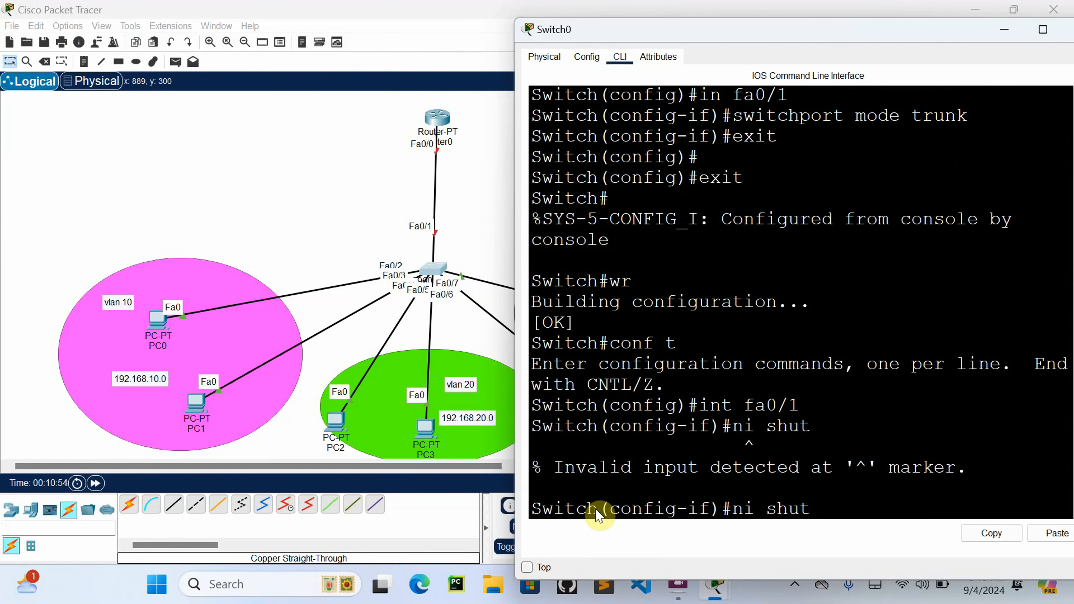
key(Left)
key(Left)
key(BackSpace)
text(o)
key(Return)
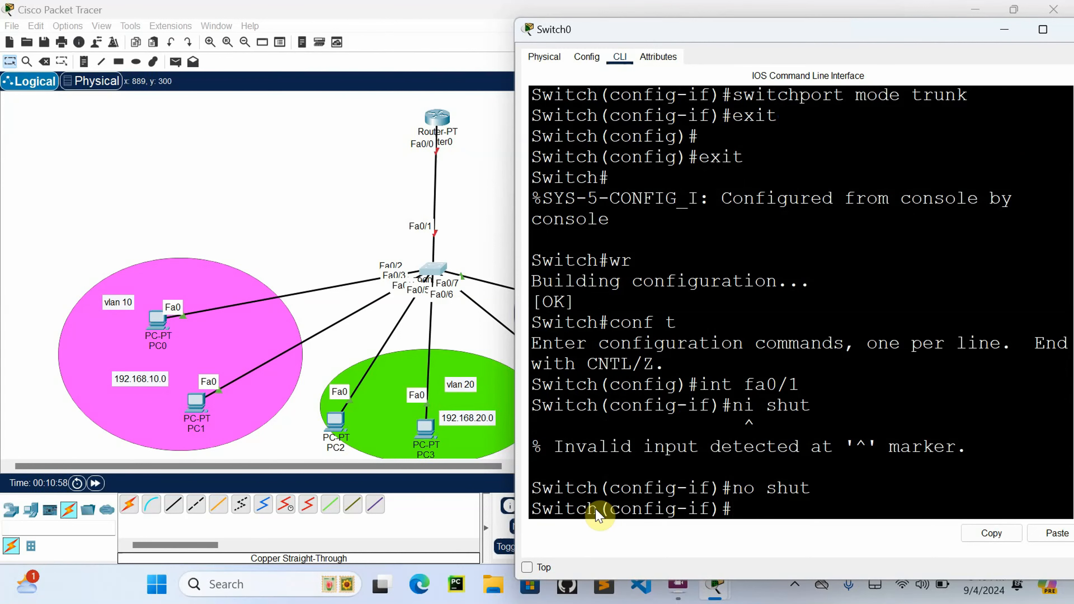
Step: Return the switch to privileged mode, save its configuration with wr, and close its window
text(exit)
key(Return)
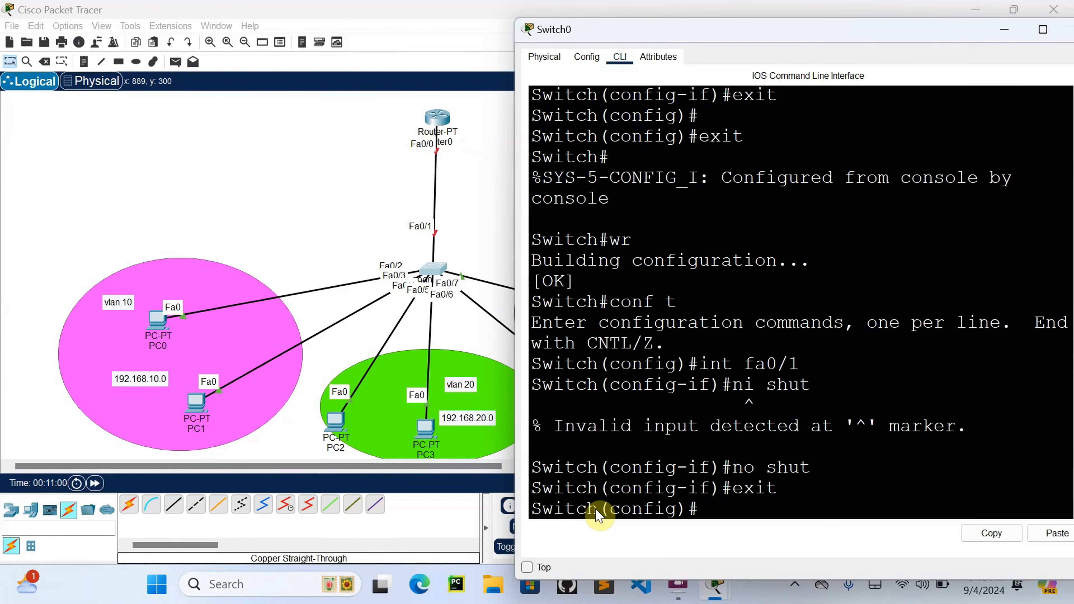
text(exit)
key(Return)
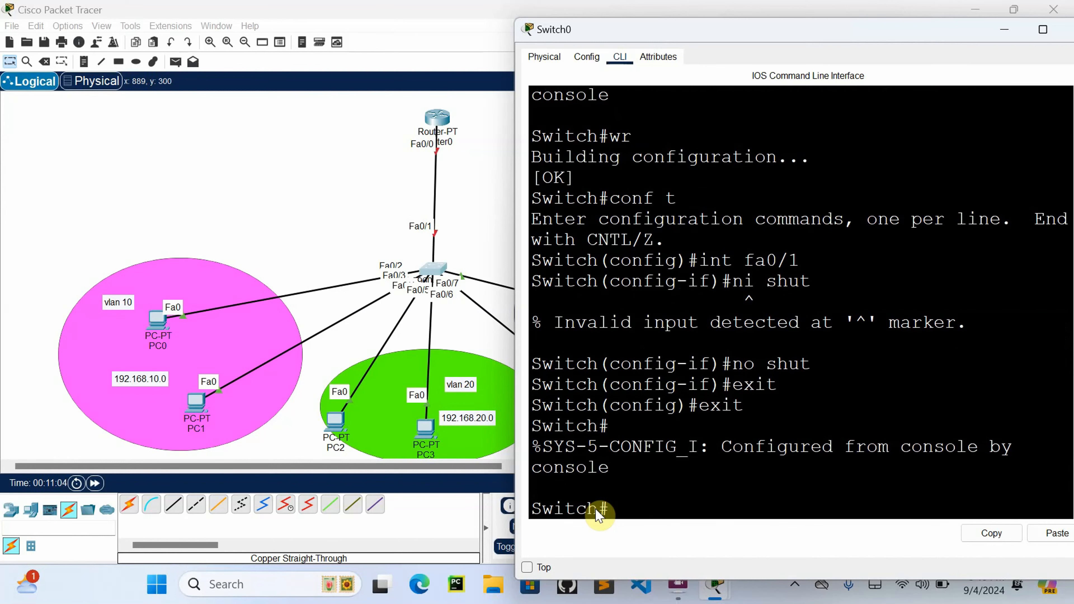
text(wr)
key(Return)
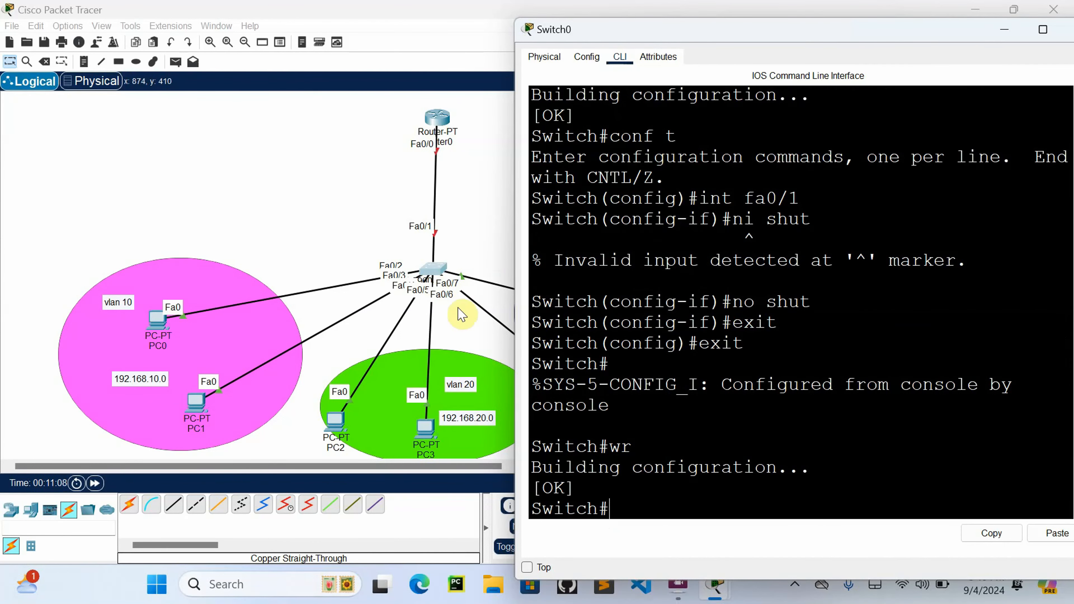
drag(983, 34, 839, 64)
click(924, 54)
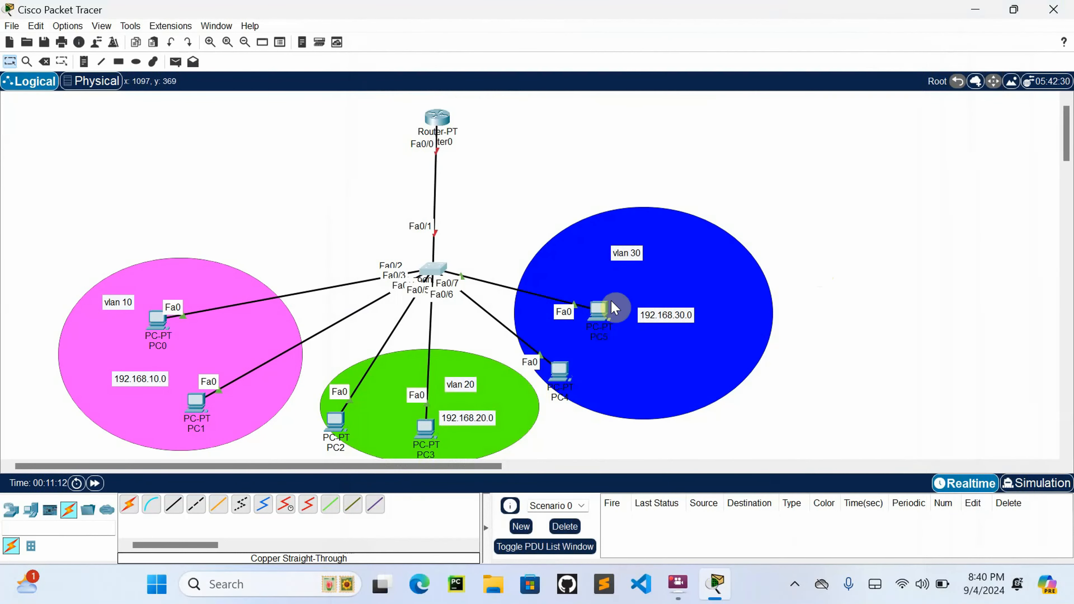
Step: Repeat the ping to 192.168.10.2 from PC5's command prompt and close the PC5 window
click(599, 318)
click(766, 97)
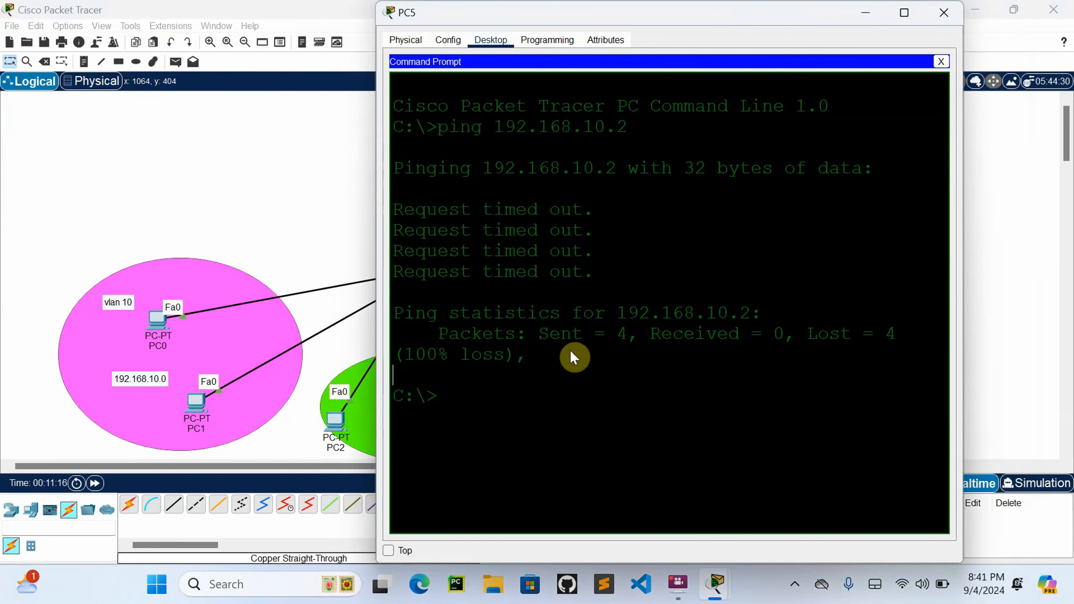
key(Up)
key(Return)
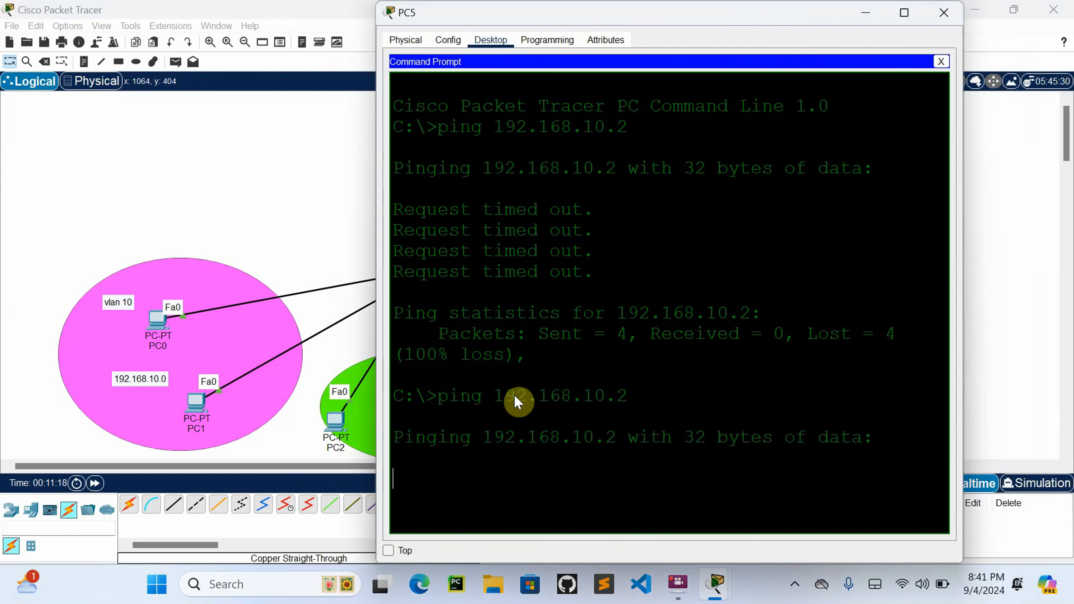
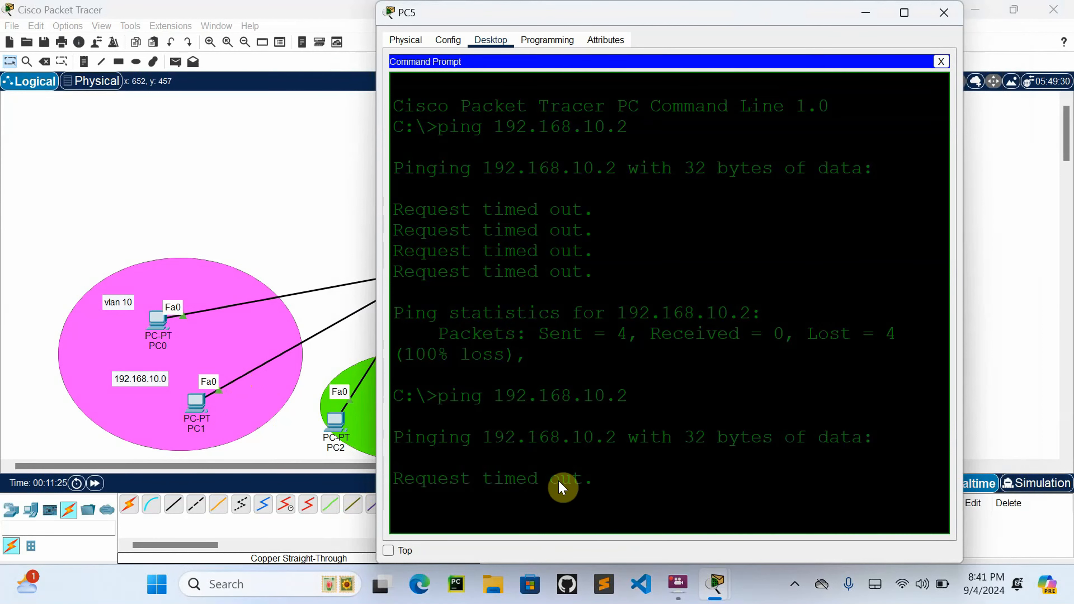
click(944, 12)
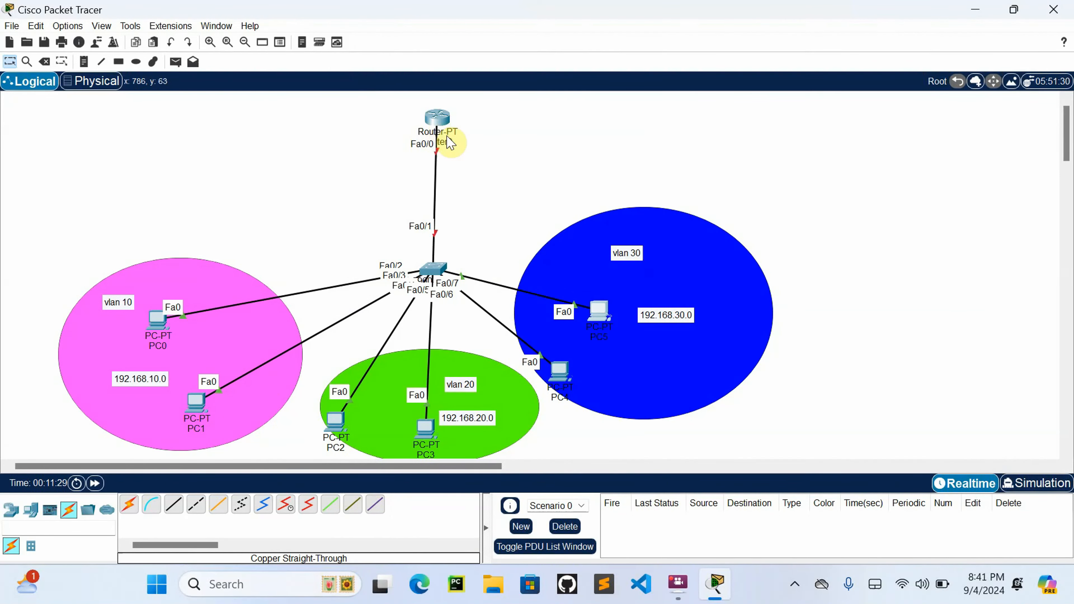
Step: Open the router's command line, decline the initial configuration dialog with n, and start the session in a maximized window
click(437, 121)
click(481, 40)
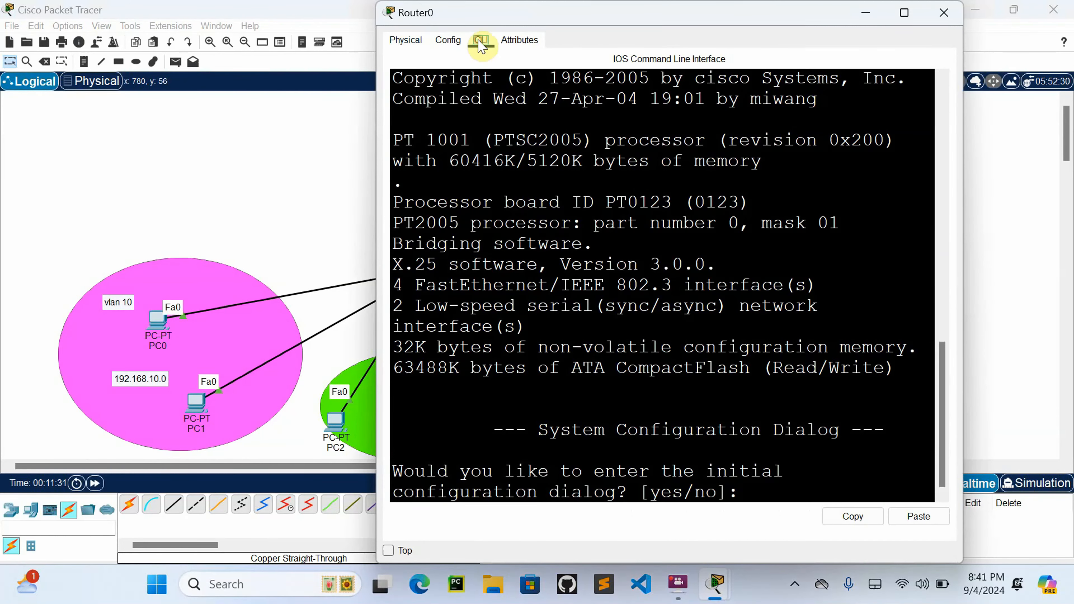
click(757, 483)
text(n)
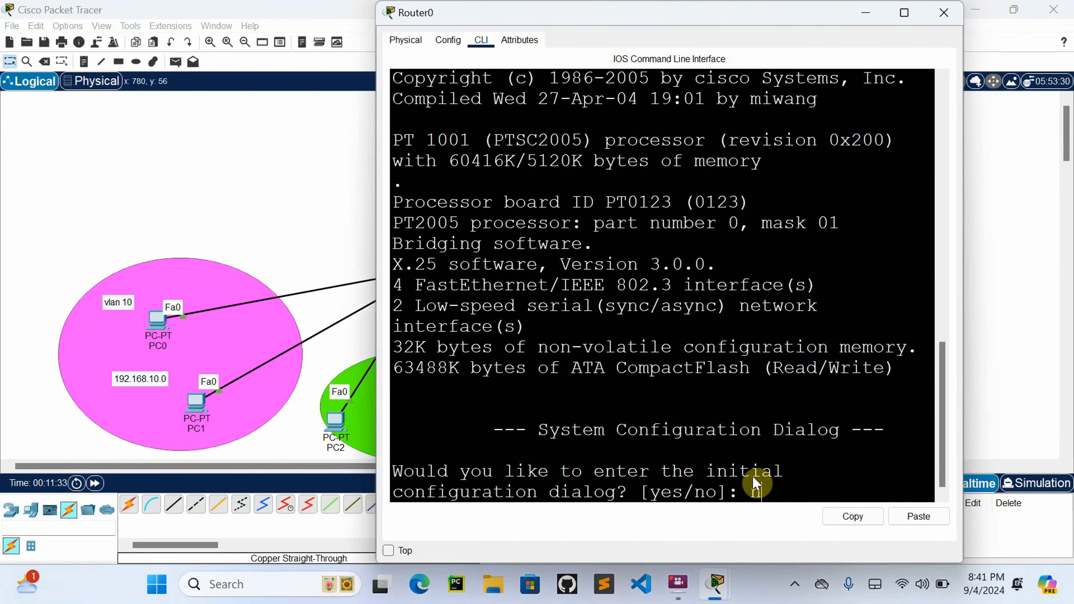
key(Return)
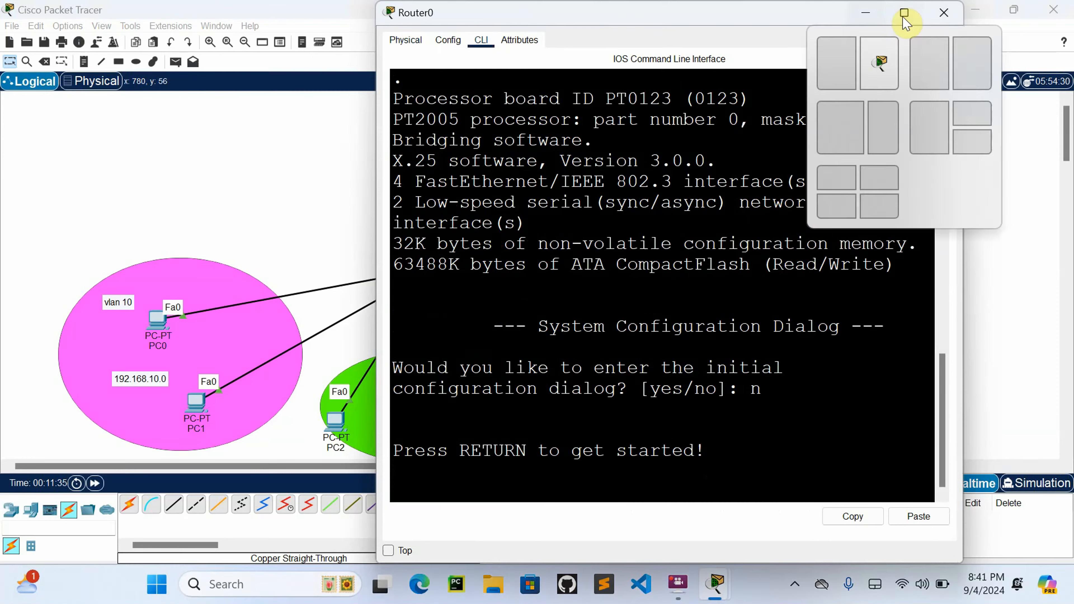
click(904, 12)
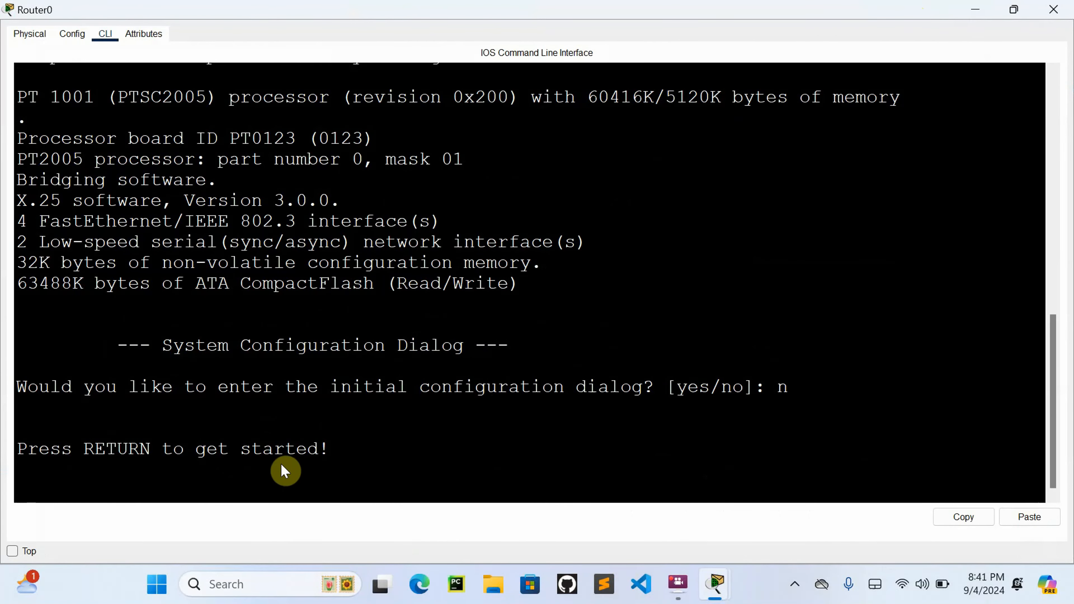
key(Return)
Step: Enter privileged mode with en and global configuration mode with conf t on the router
text(in)
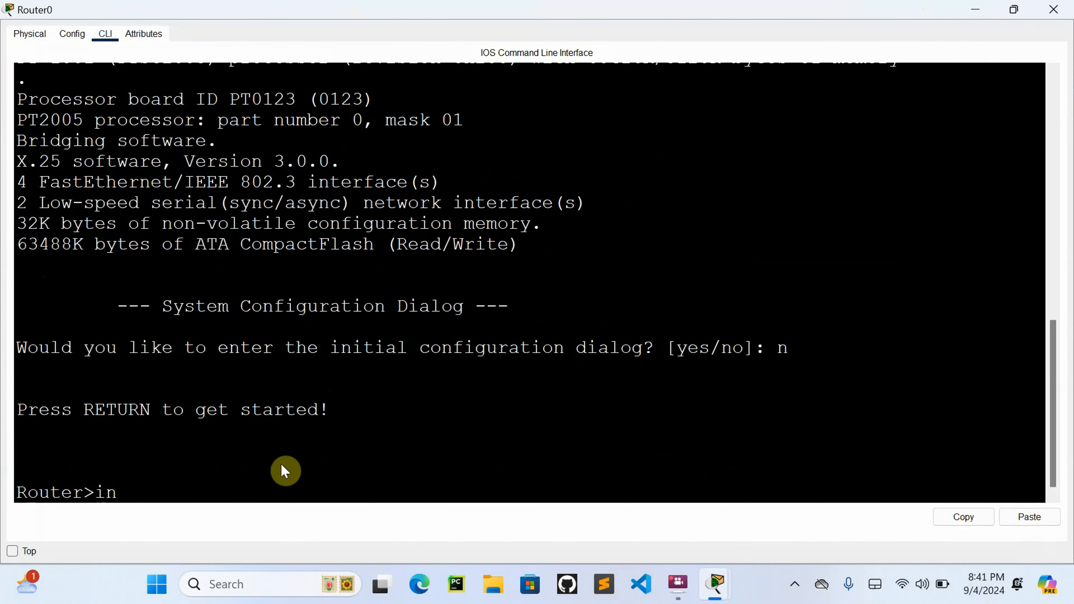
key(BackSpace)
key(BackSpace)
text(cong)
key(BackSpace)
key(BackSpace)
key(BackSpace)
key(BackSpace)
text(en)
key(Return)
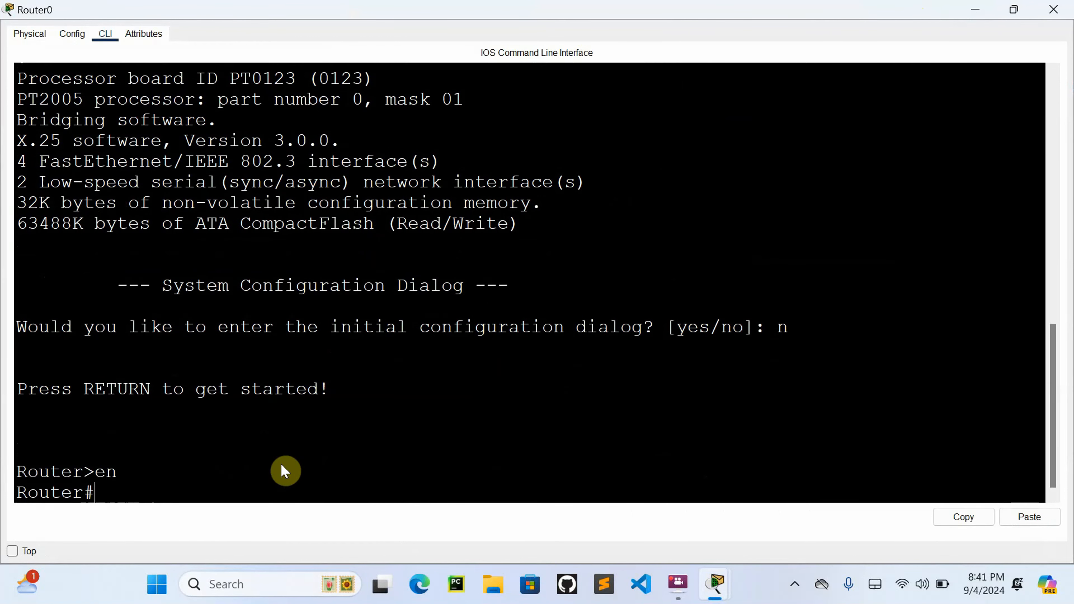
text(conf t)
key(Return)
Step: Restore and move the router window to expose the topology, and enter interface configuration for fa0/0
text(int)
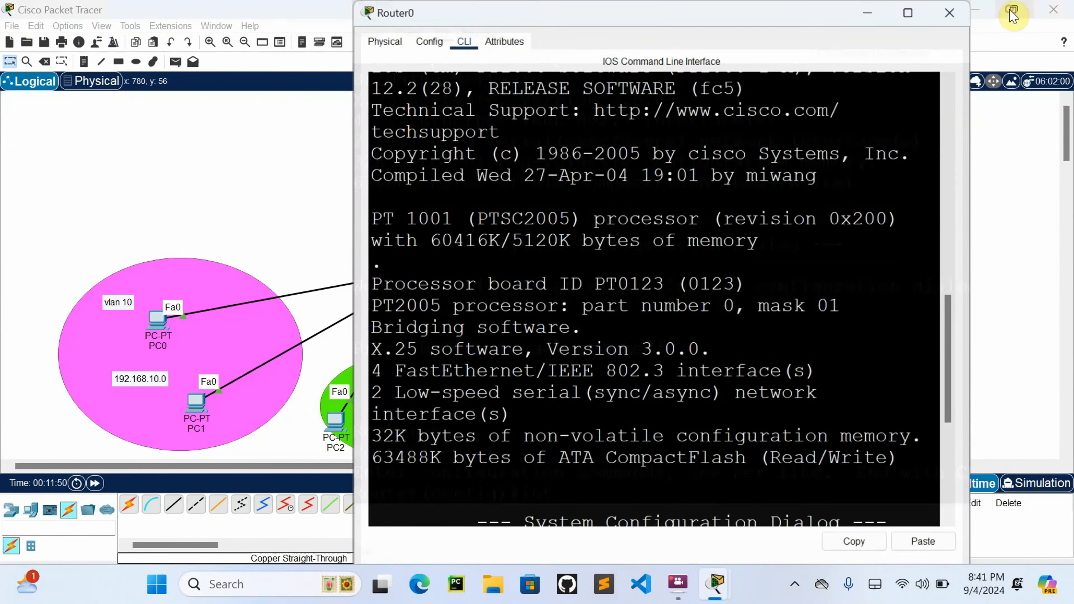
click(1015, 9)
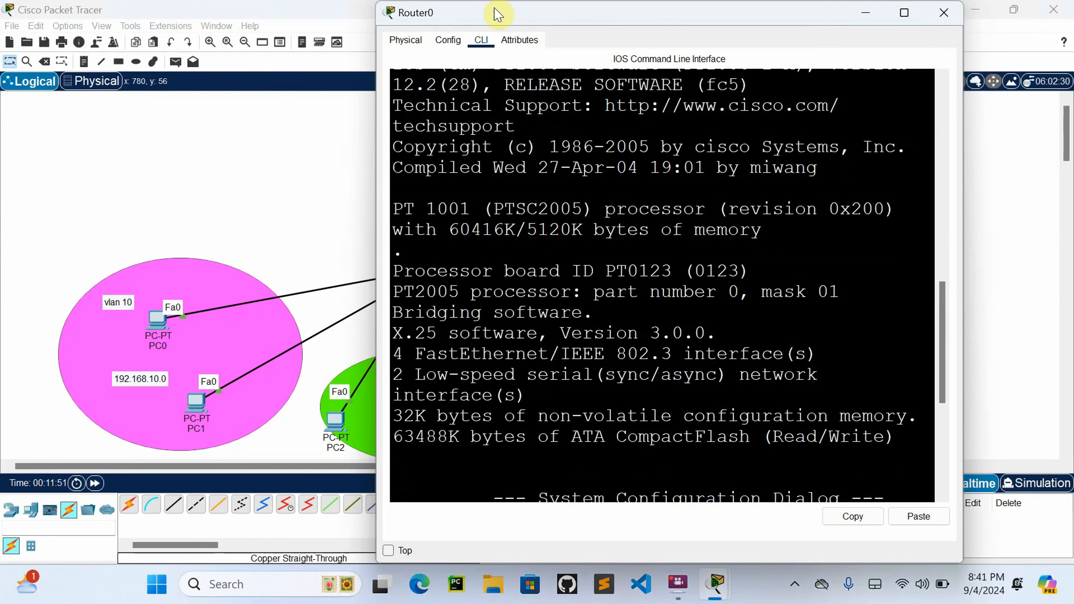
drag(505, 24, 697, 29)
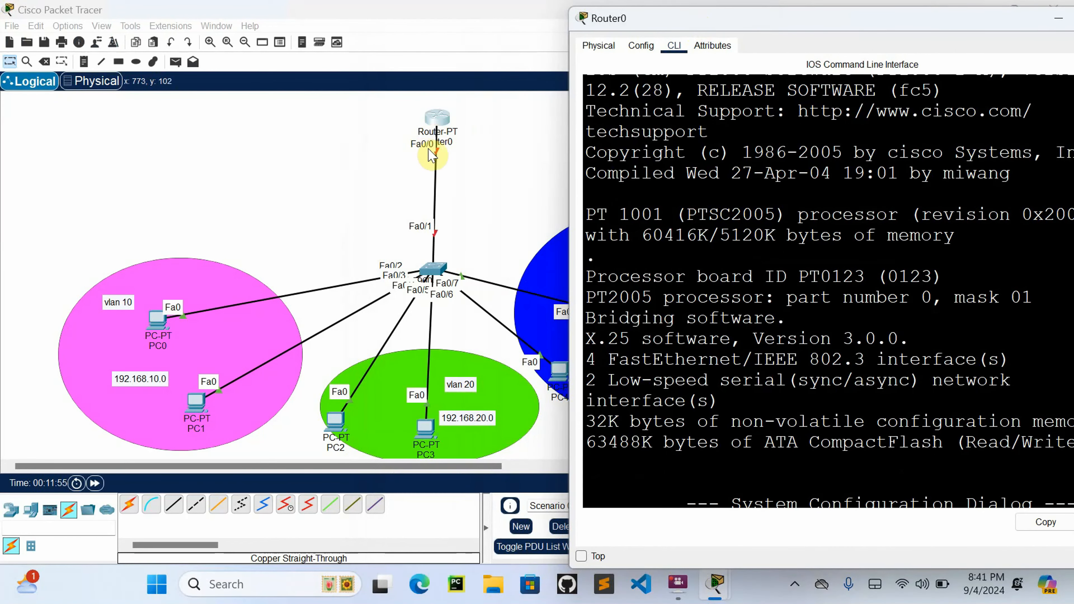
click(940, 342)
key(Return)
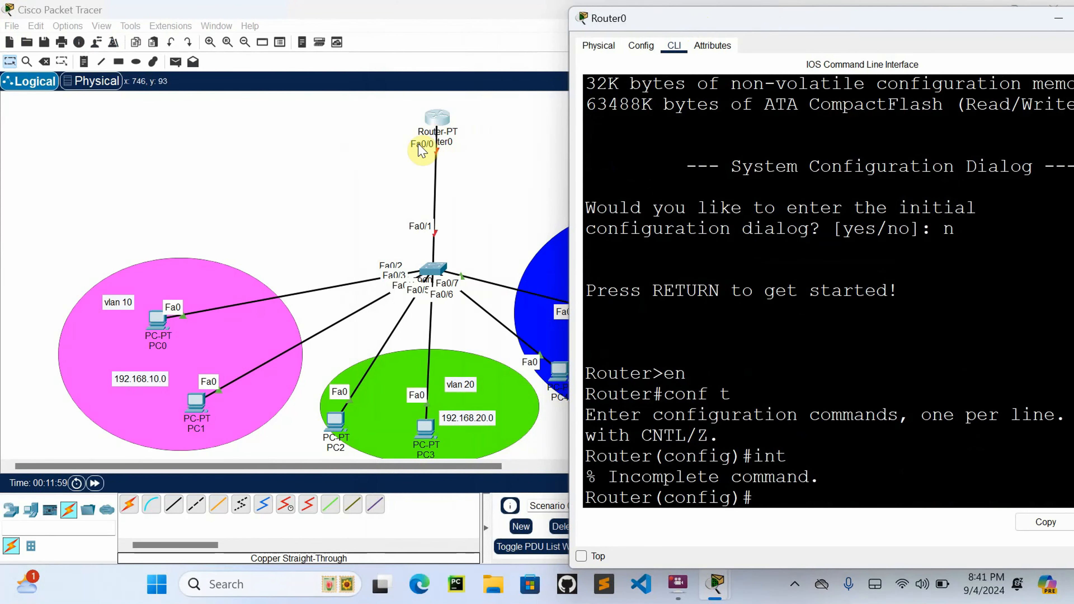
text(int)
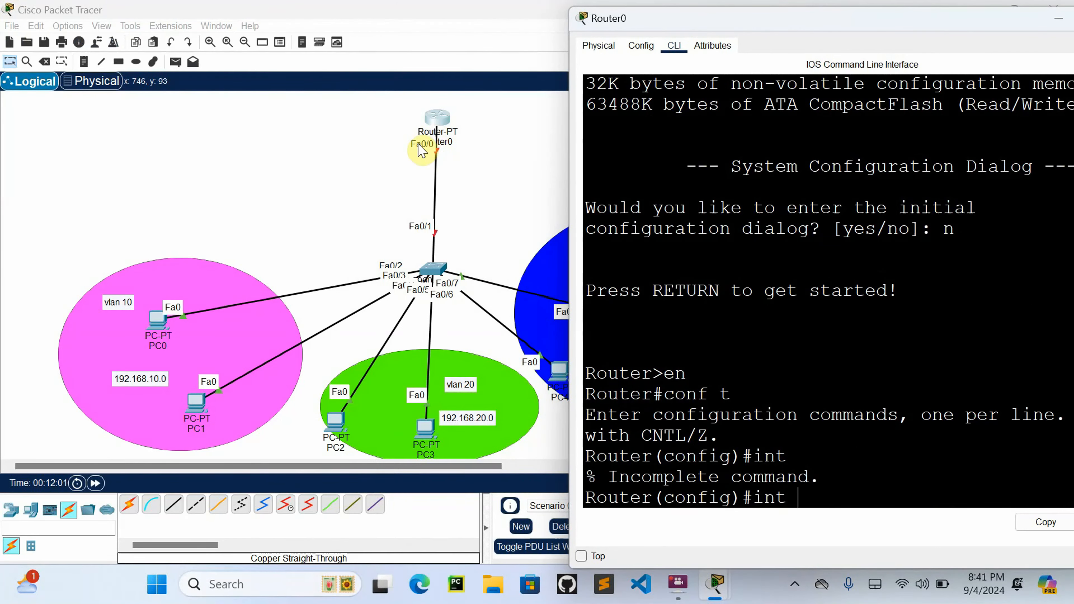
text( fa0/0)
key(Return)
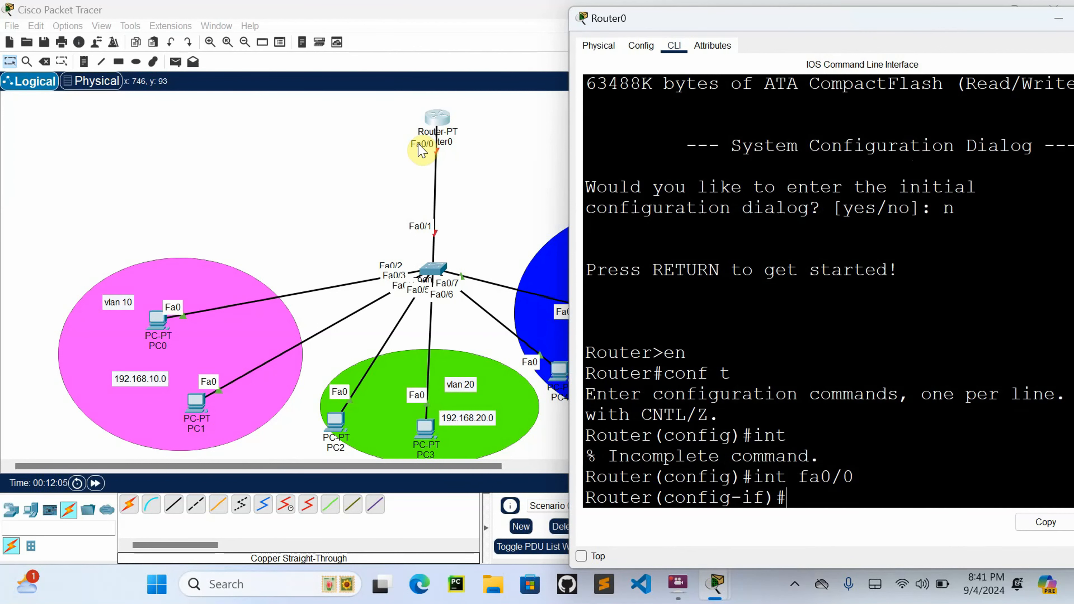
Step: Enable the router's fa0/0 interface with no shut down and return to global configuration mode
text(no shut dow)
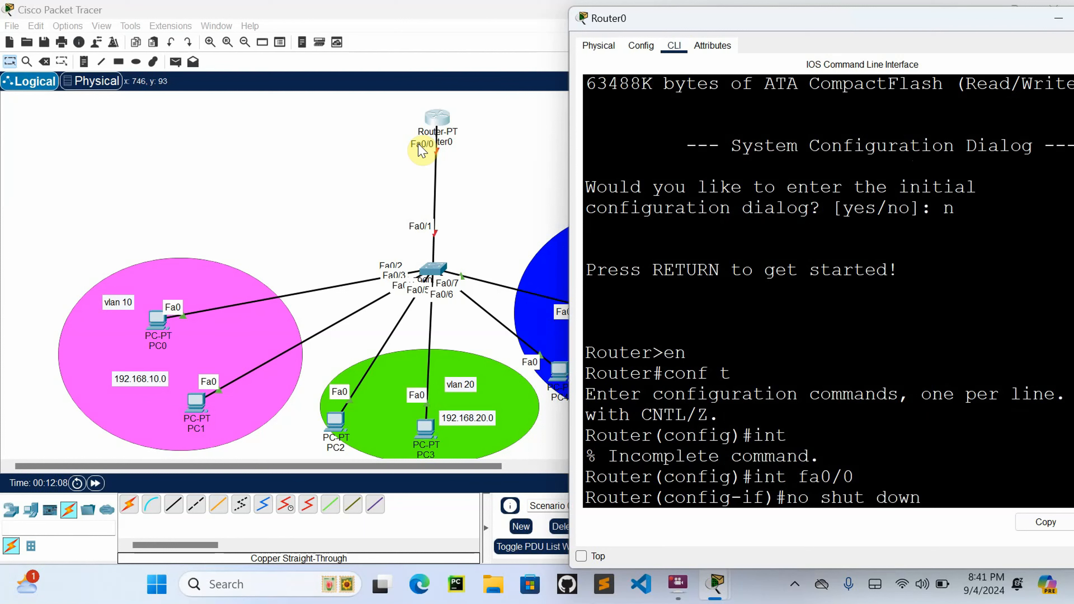
text(n)
key(Return)
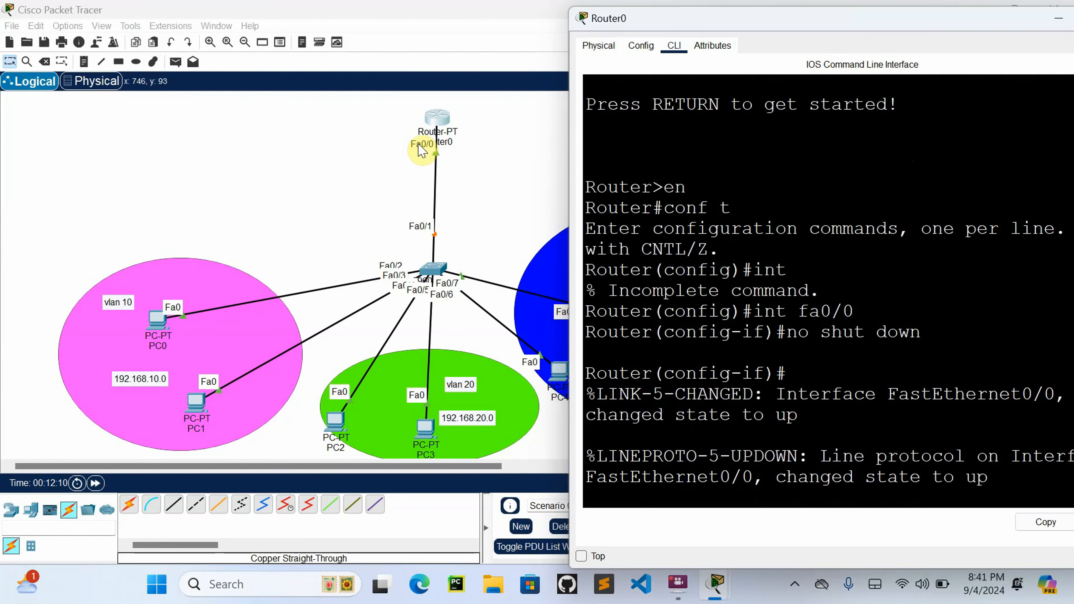
text(exi)
key(BackSpace)
key(BackSpace)
key(Return)
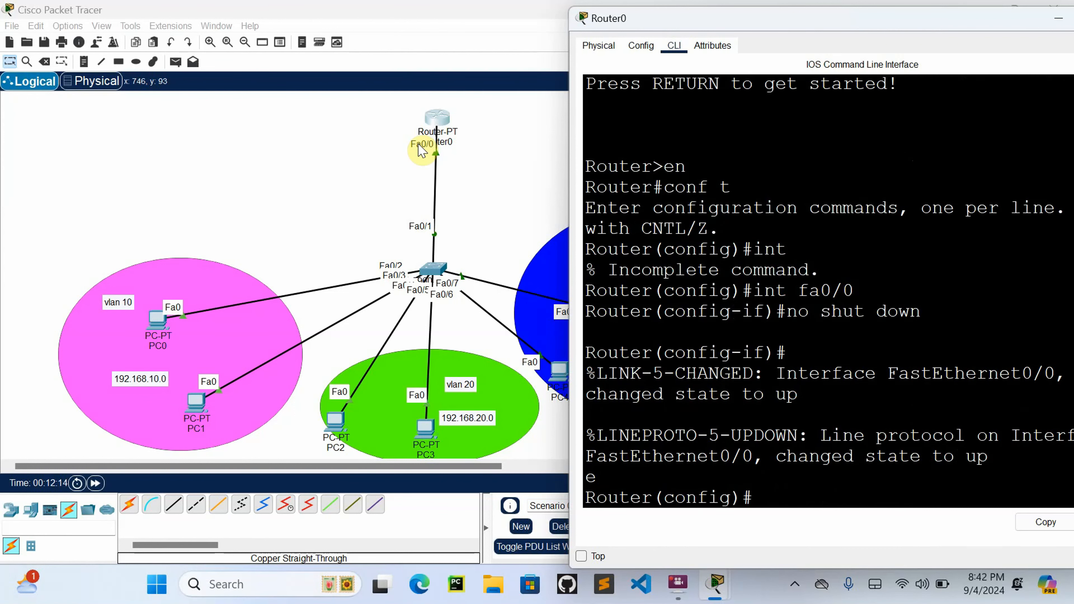
Step: Create router subinterface fa0/0.10 and set its encapsulation to dot1q 10
text(int fa0/0.1 )
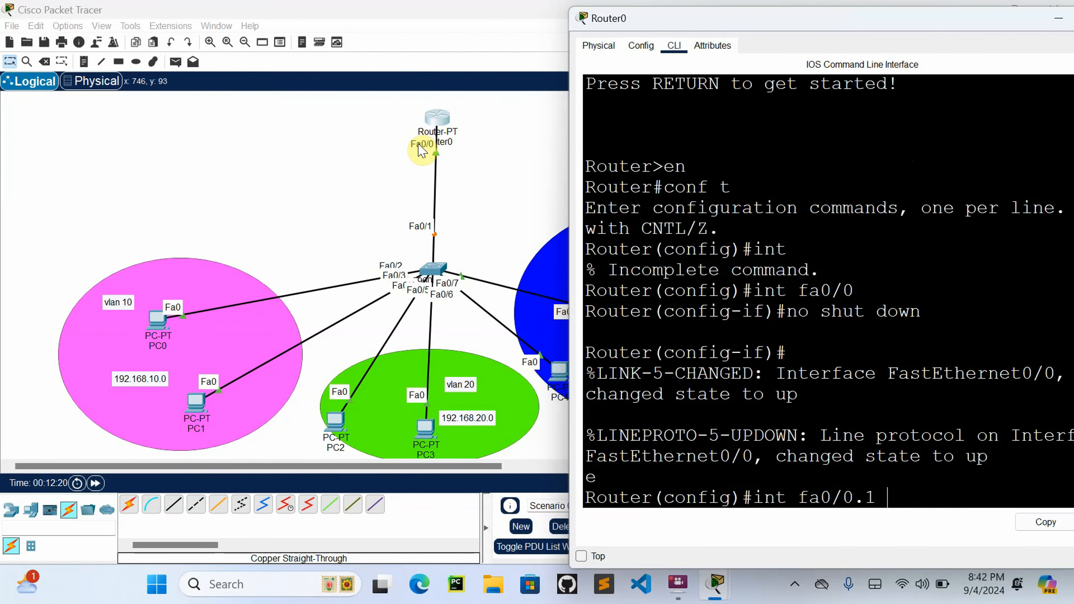
text(0)
key(Return)
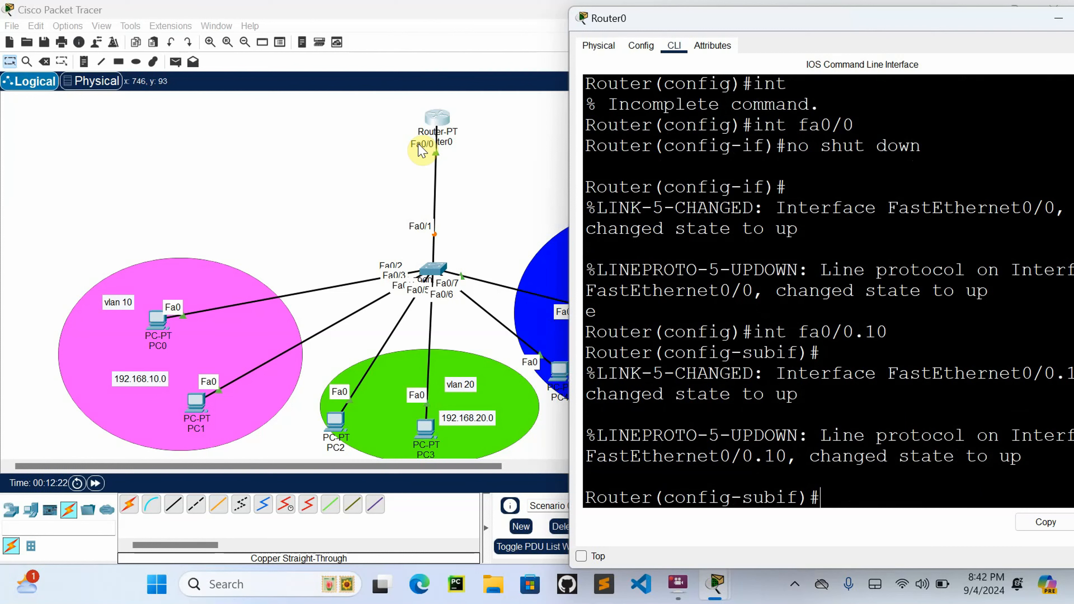
text(encapsulati)
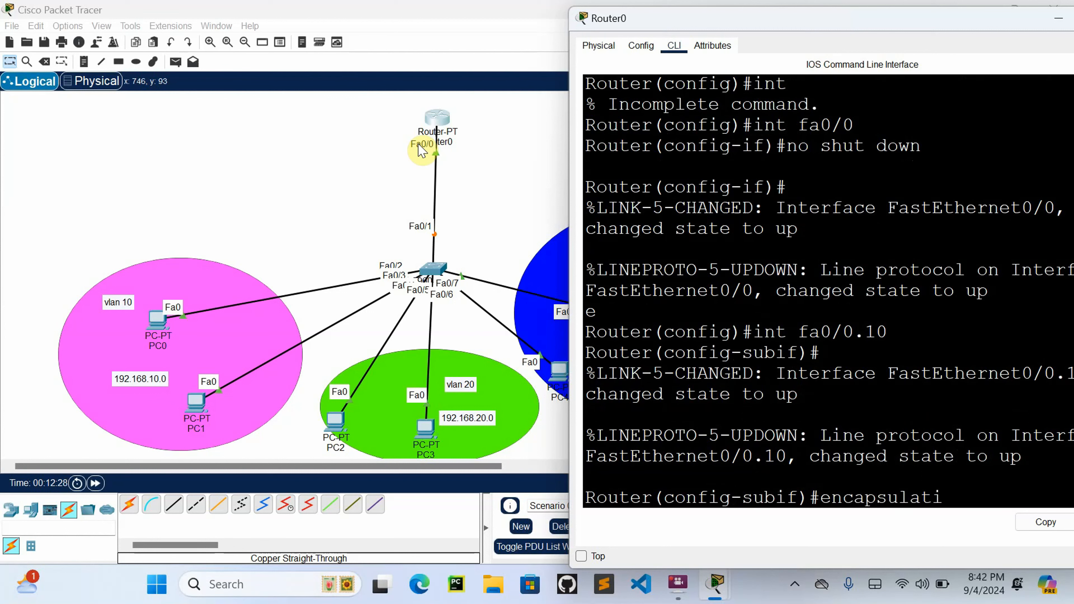
text(on dotq)
key(BackSpace)
text(1q)
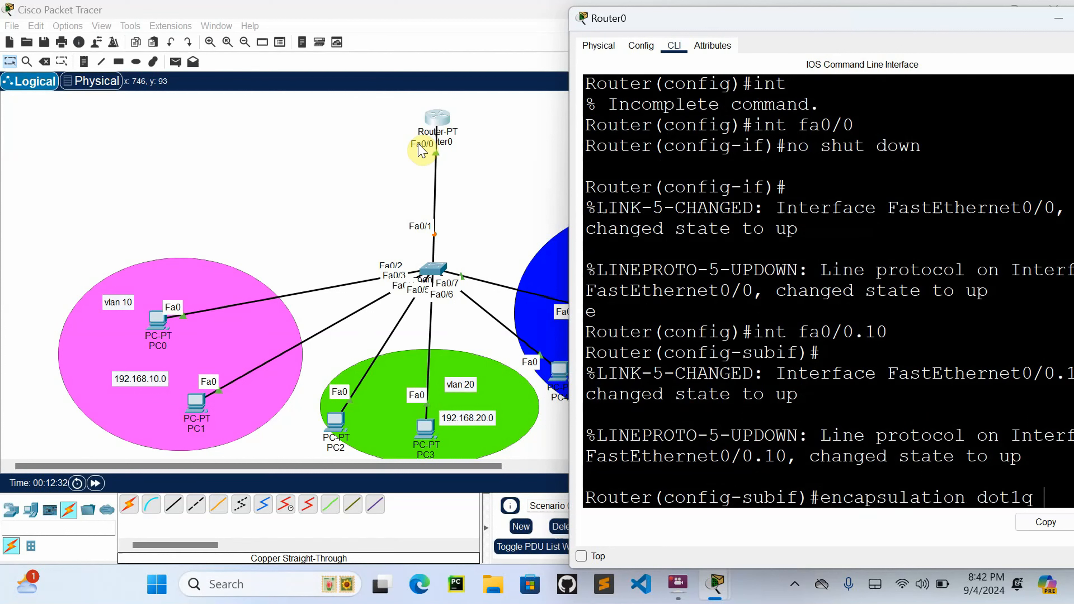
text( 10)
key(Return)
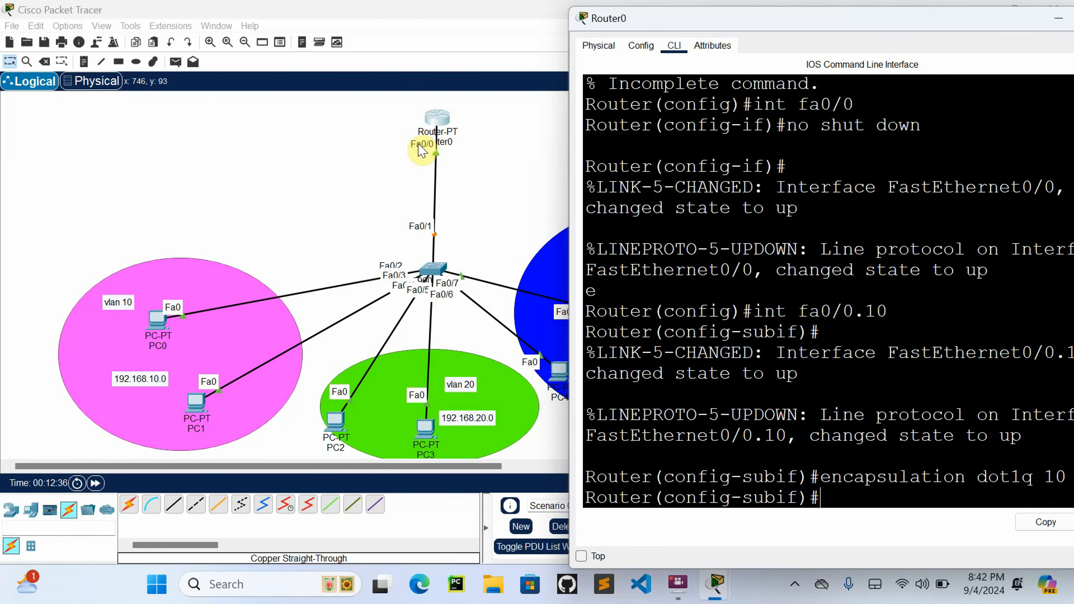
Step: Assign IP address 192.168.10.1 with mask 255.255.255.0 to subinterface fa0/0.10, maximizing the router window
text(ip add 192.1)
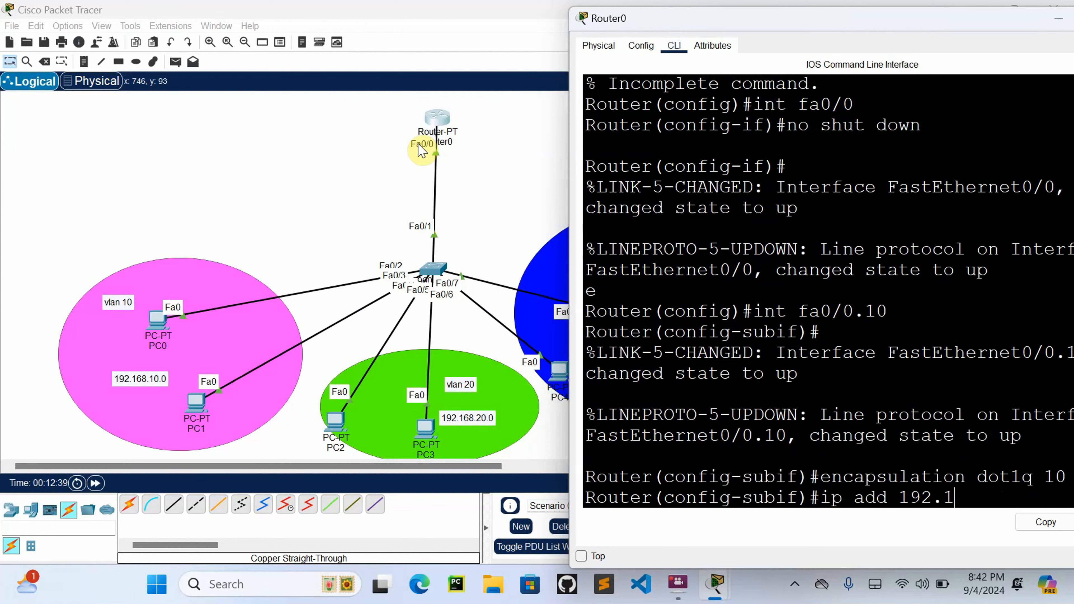
text(68.10.1)
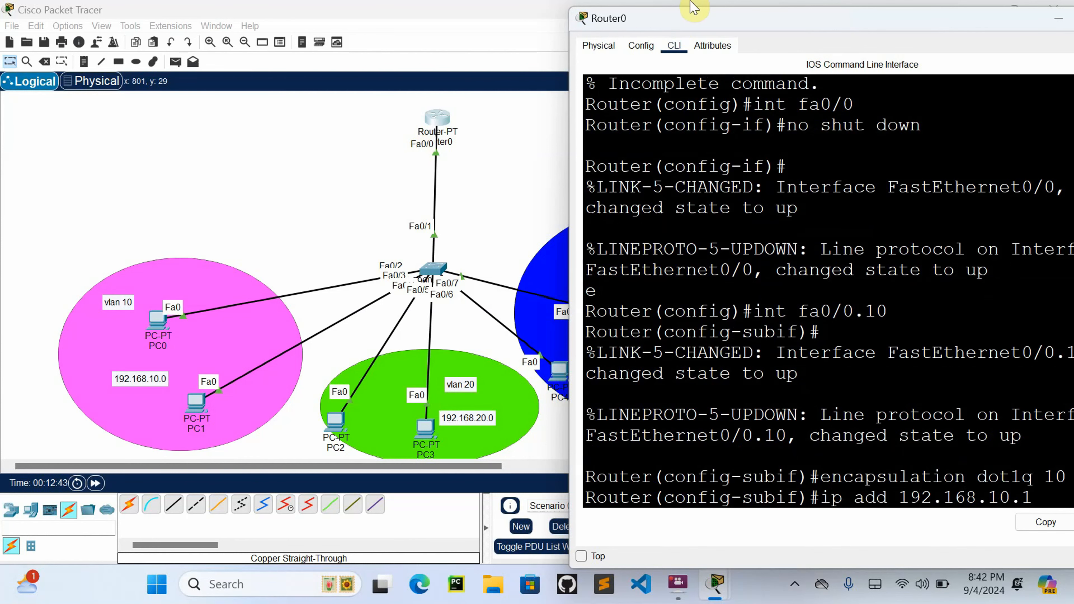
double_click(855, 27)
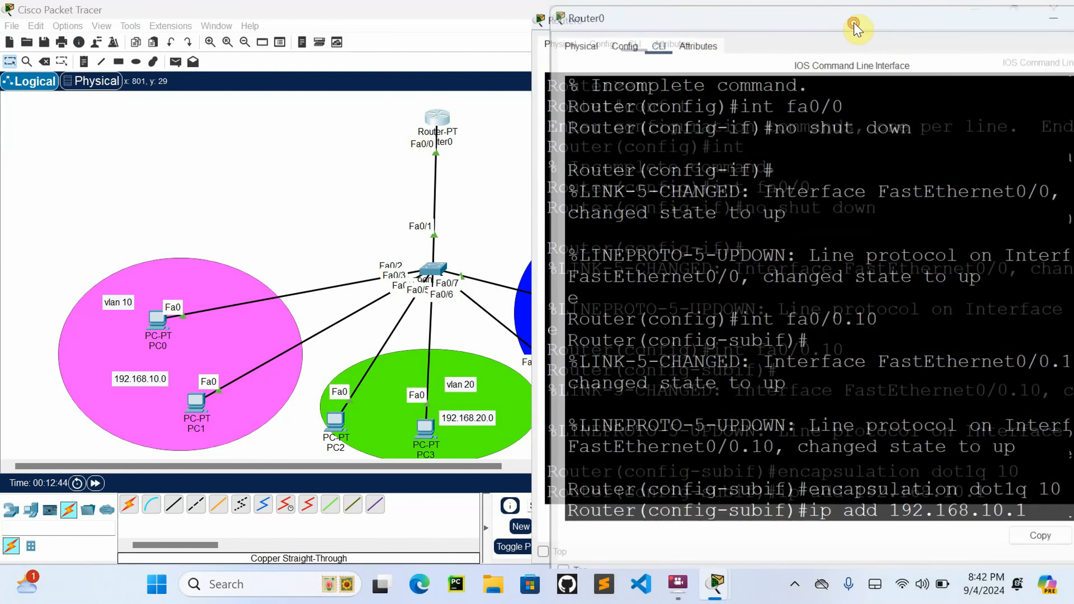
text(25)
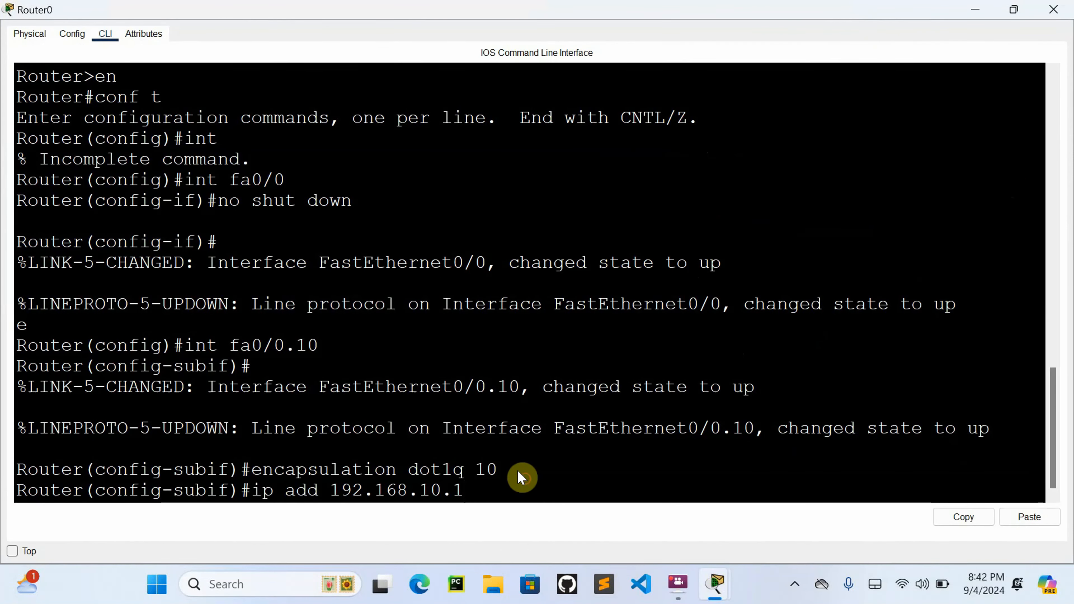
text(5.)
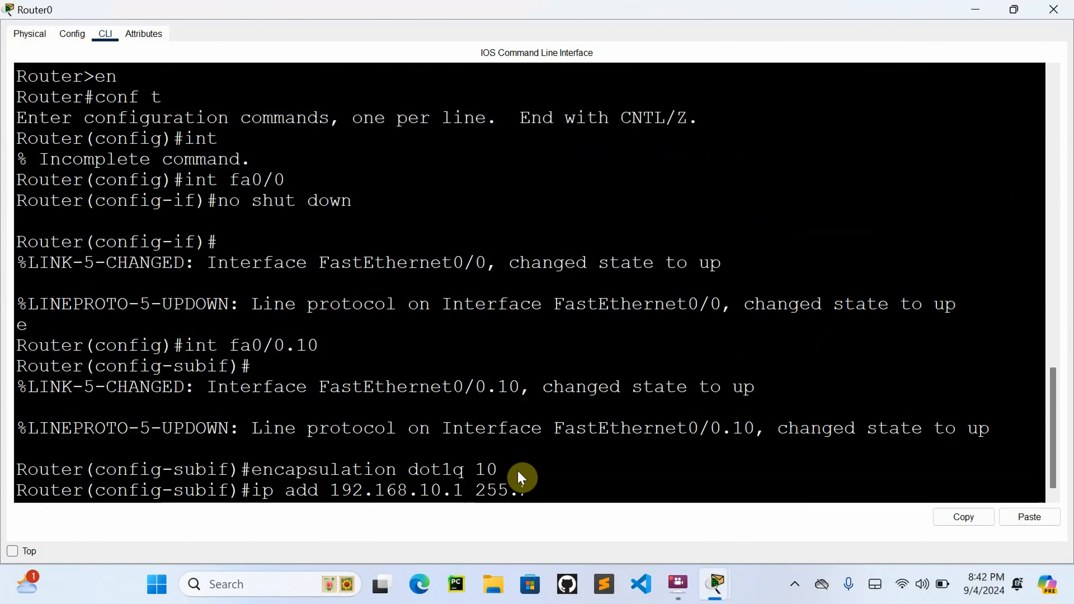
text(255.2)
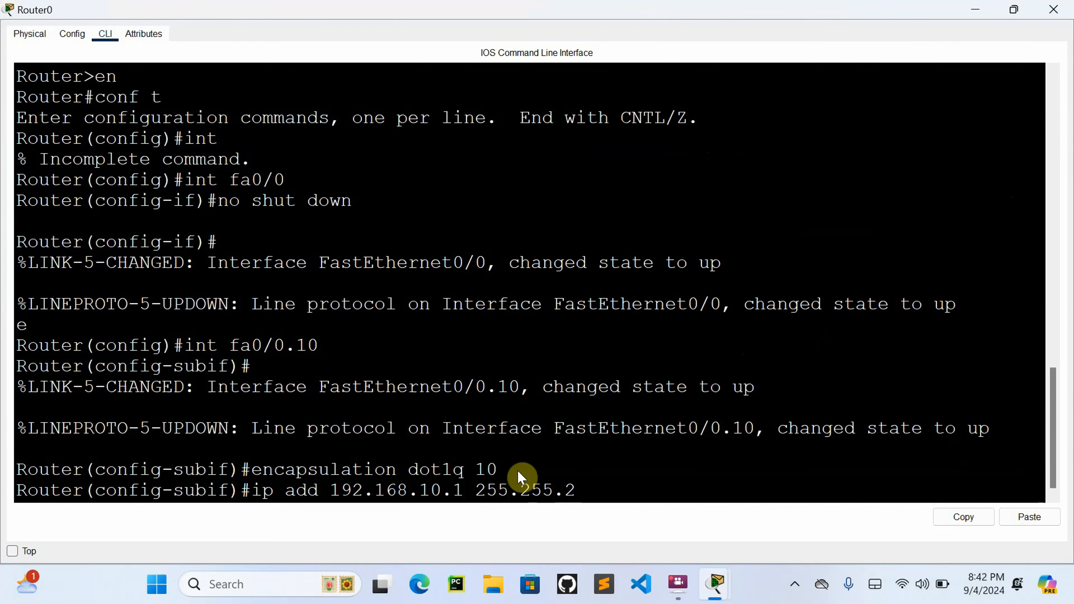
text(55.0)
key(Return)
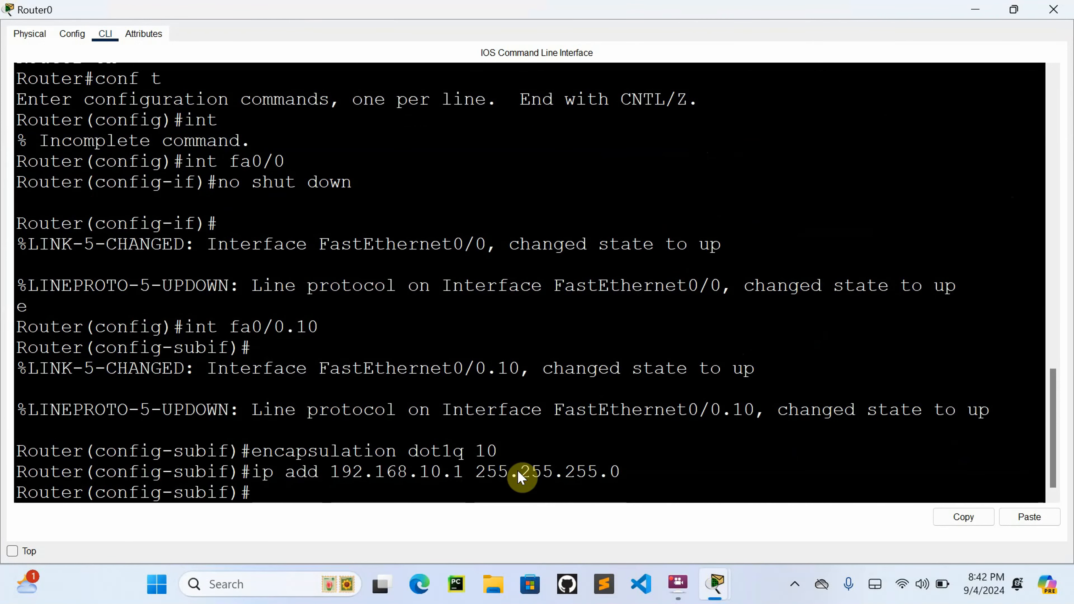
Step: Return to global configuration mode and create router subinterface fa0/0.20
text(exit)
key(Return)
text(int )
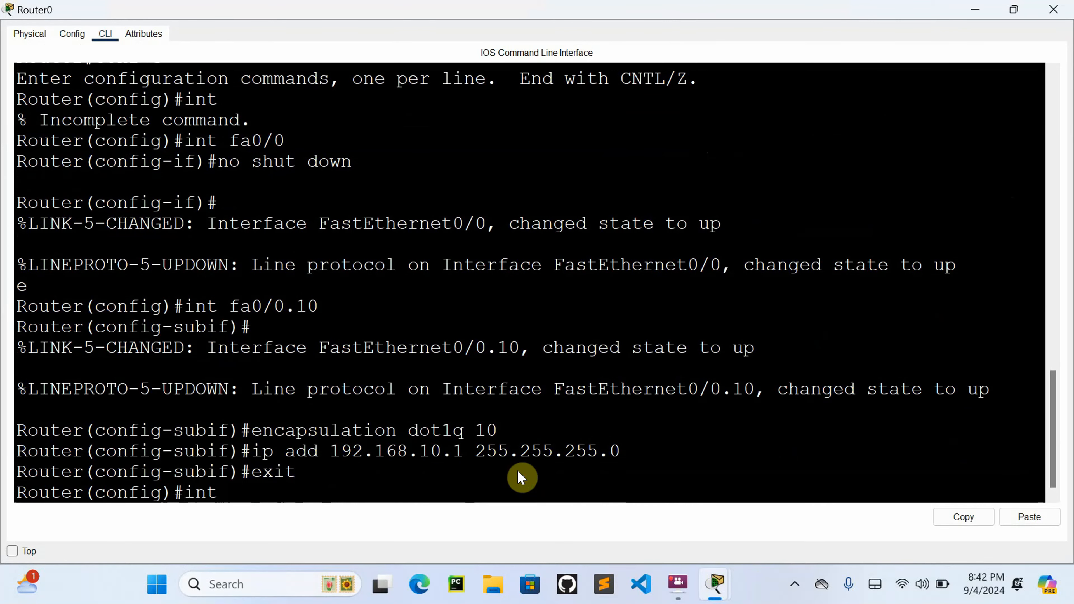
text(fa0/0.20)
key(Return)
Step: Set the encapsulation of subinterface fa0/0.20 to dot1Q 20
text(er(config-subif)#e)
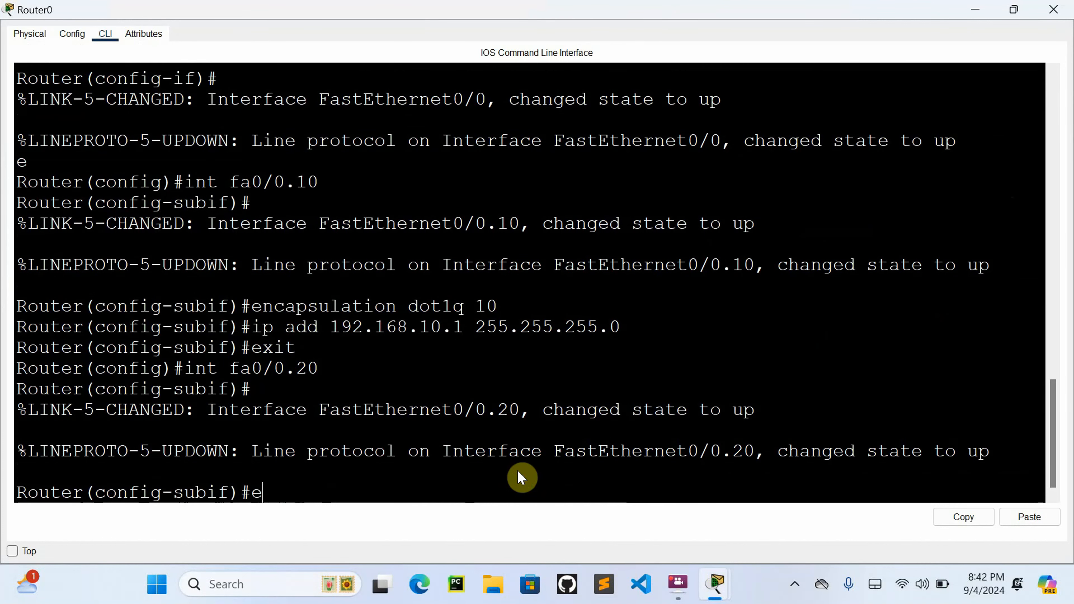
text(n)
key(Tab)
text(d)
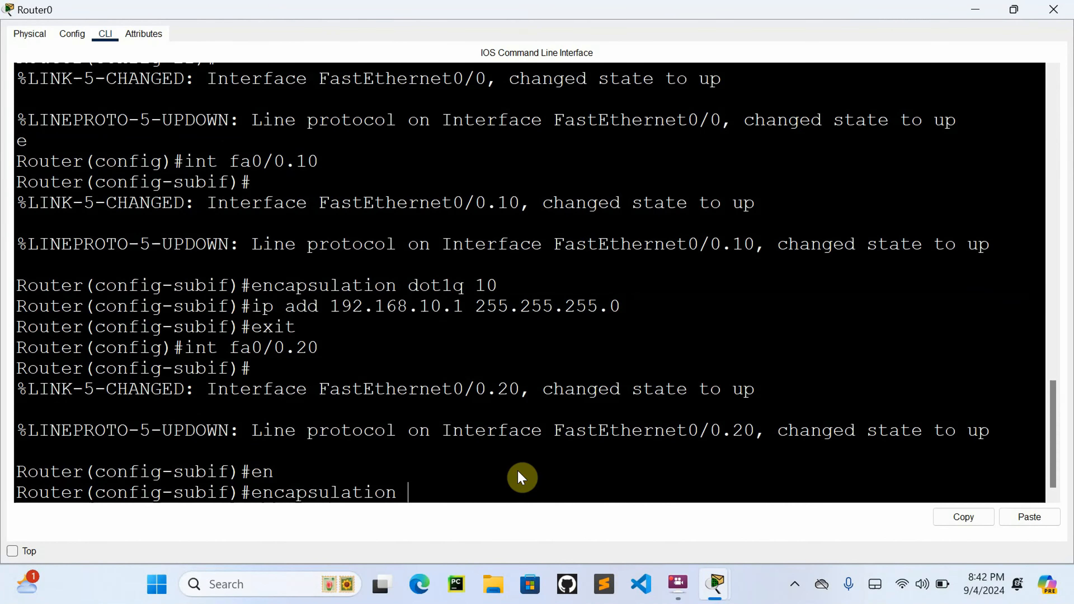
text(ot)
key(Tab)
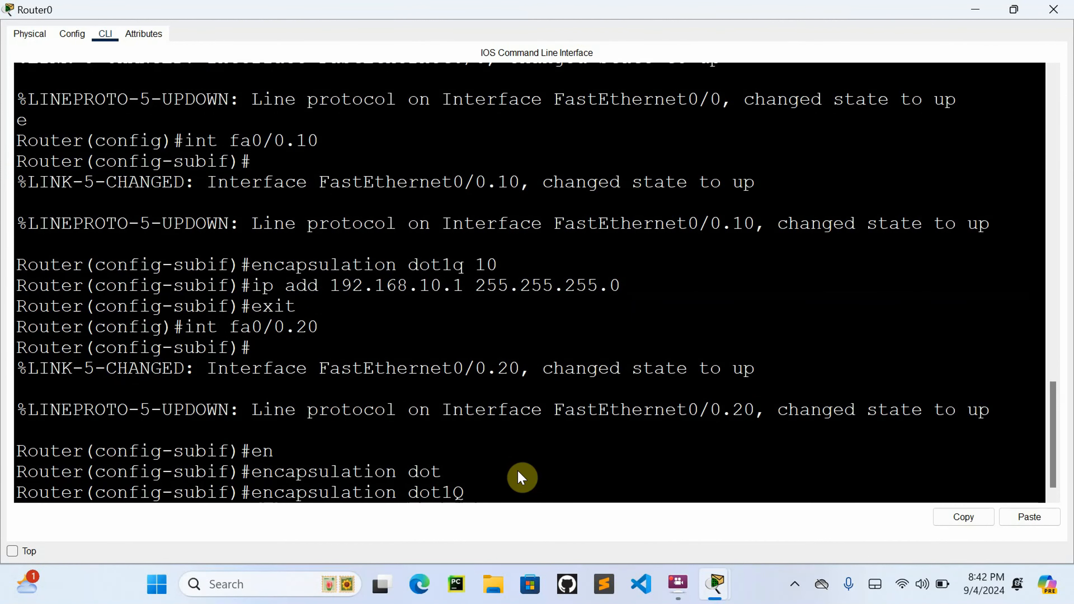
text(20)
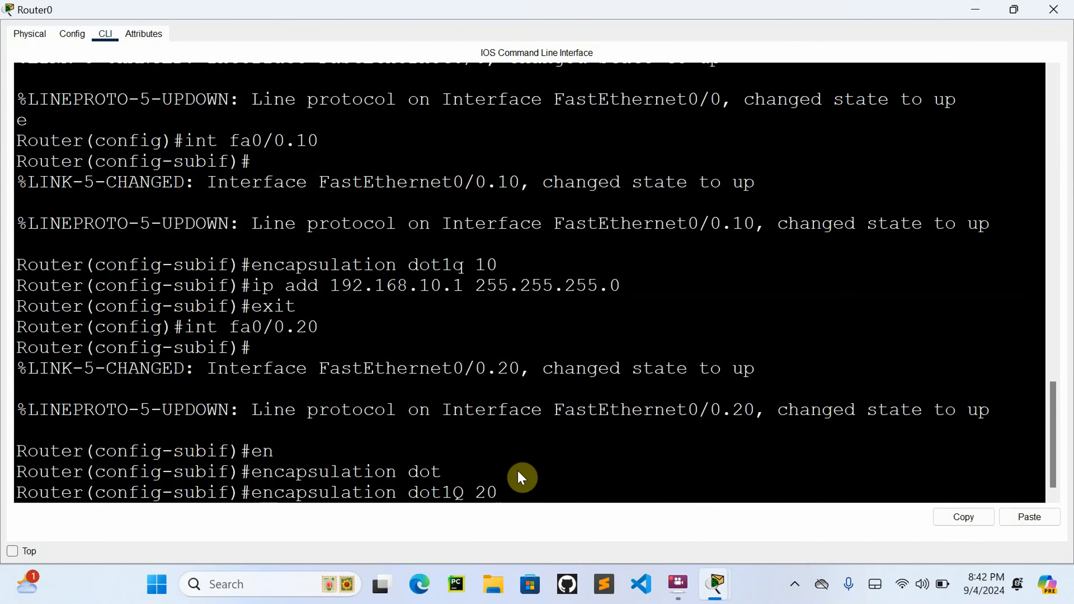
key(Return)
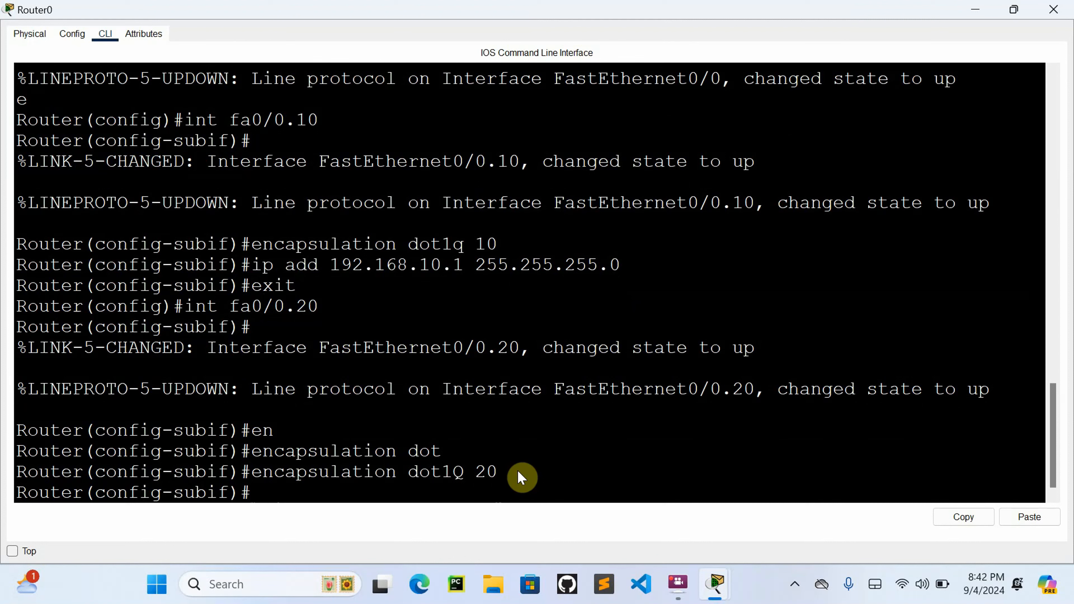
Step: Assign IP address 192.168.20.1 with mask 255.255.255.0 to subinterface fa0/0.20 and return to global configuration mode
text(ip add 192.168)
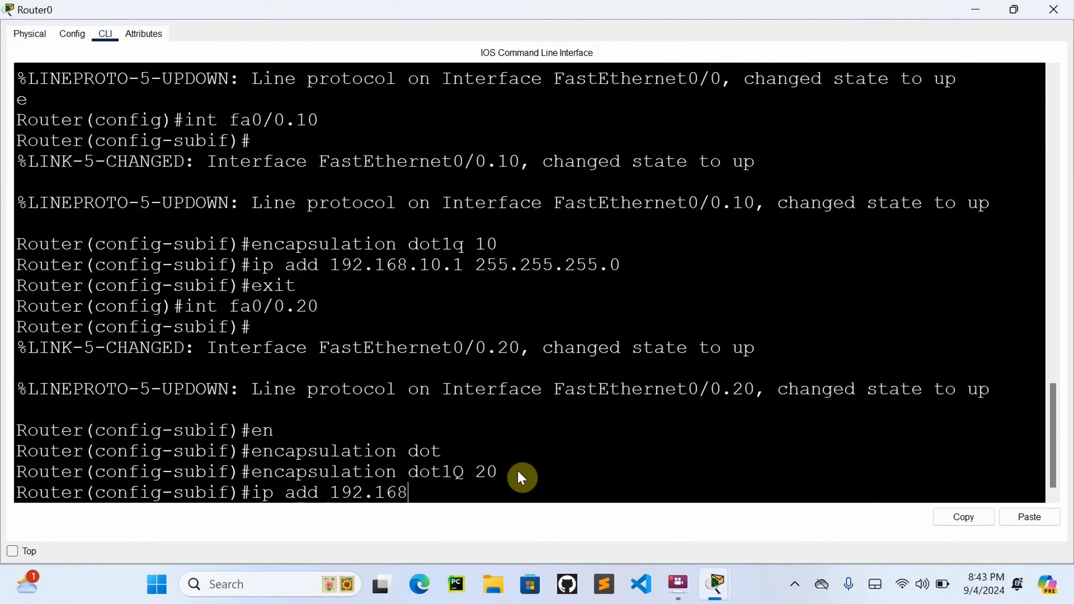
text(.20.1 255.255)
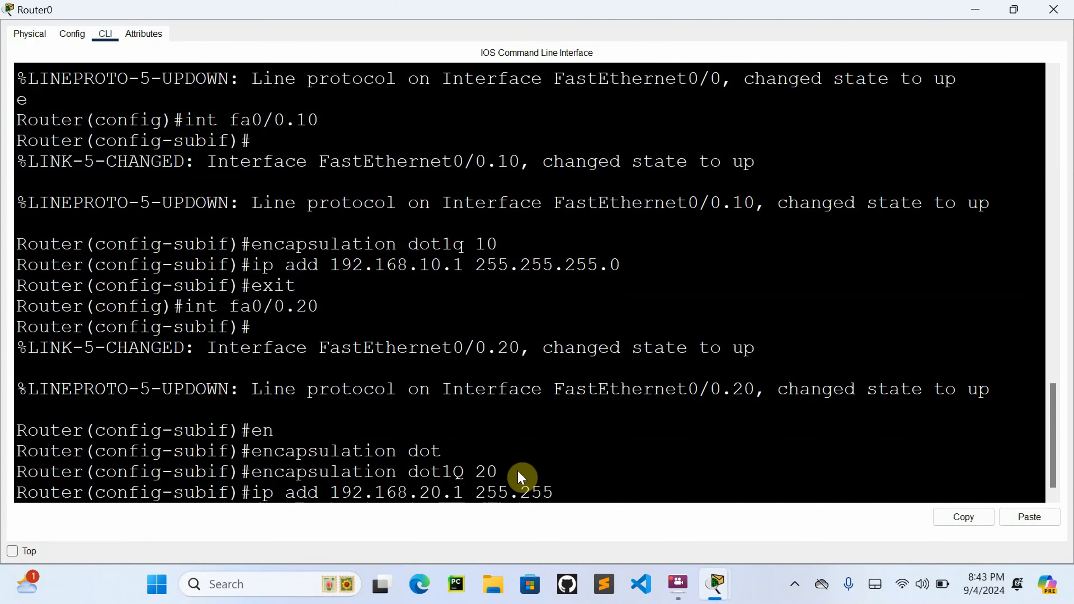
text(.255.0)
key(Return)
text(exit)
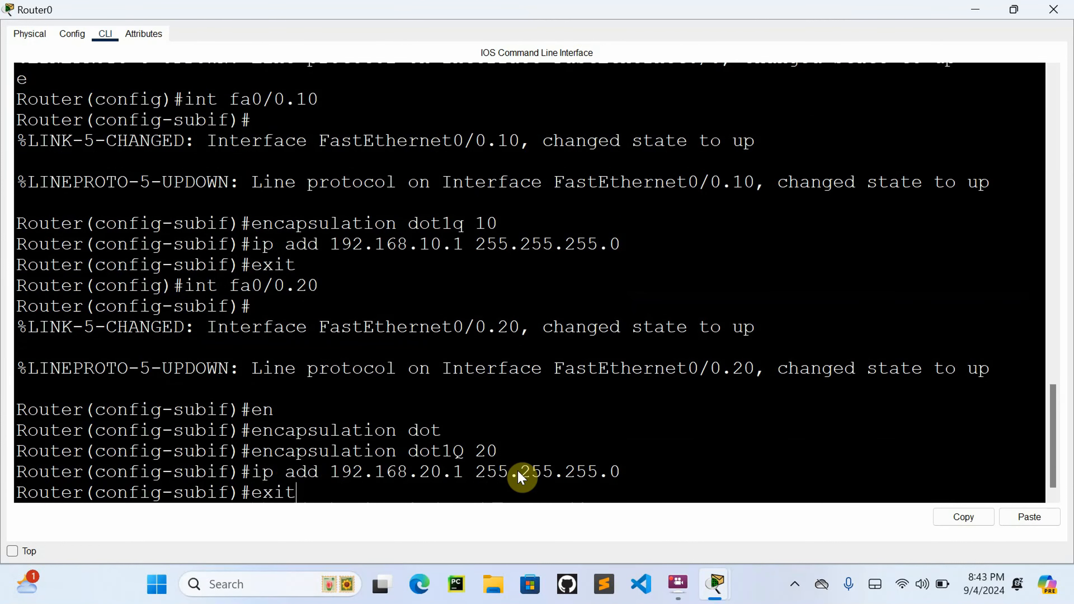
key(Return)
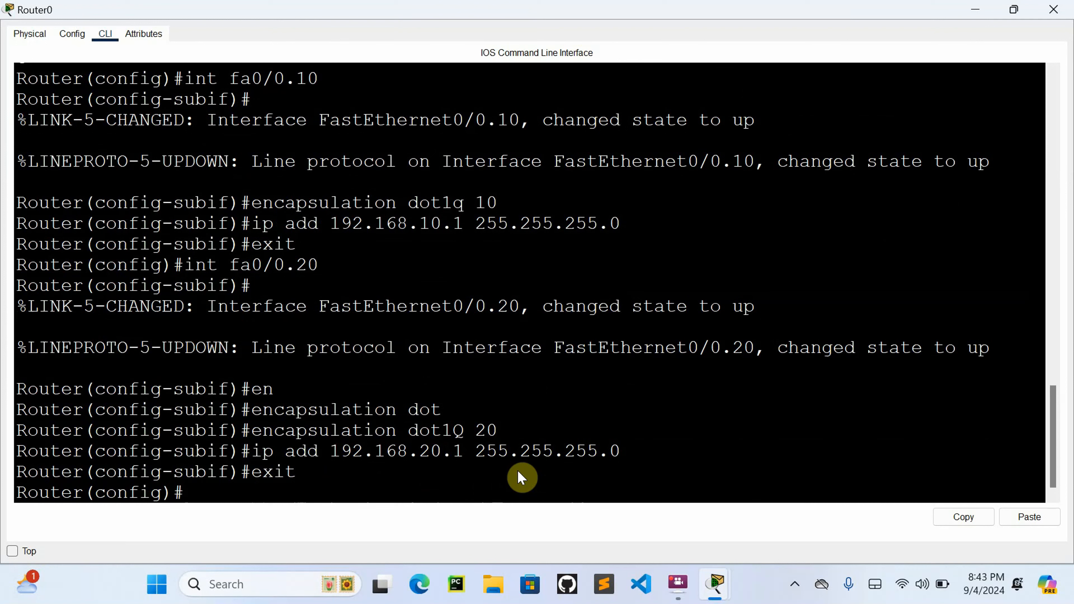
Step: Create router subinterface fa0/0.30 and set its encapsulation to dot1Q 30
text(int fa0/0.30)
key(Return)
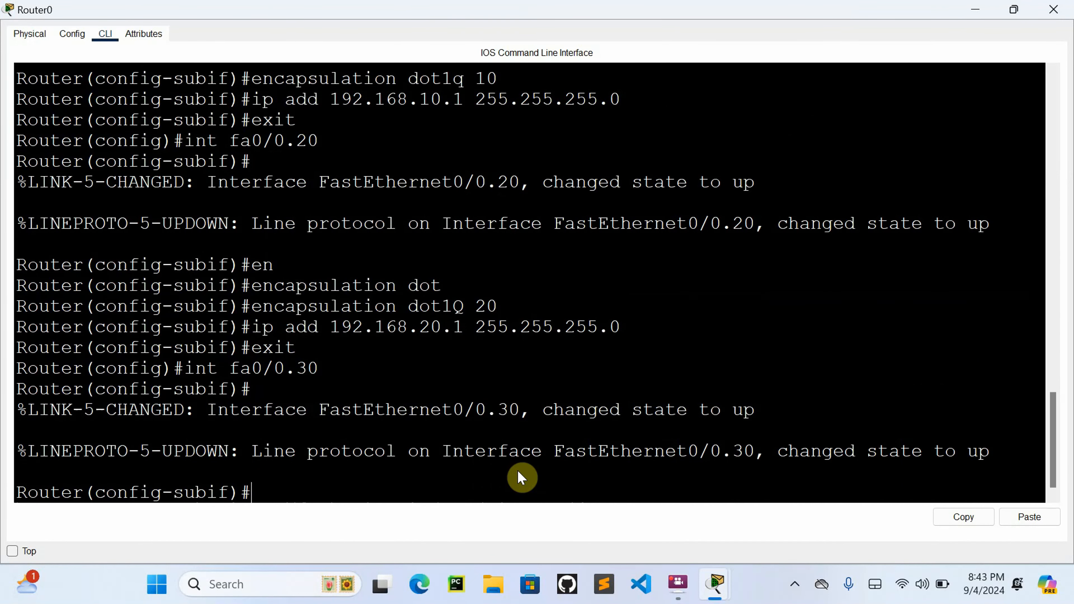
text(en)
key(Tab)
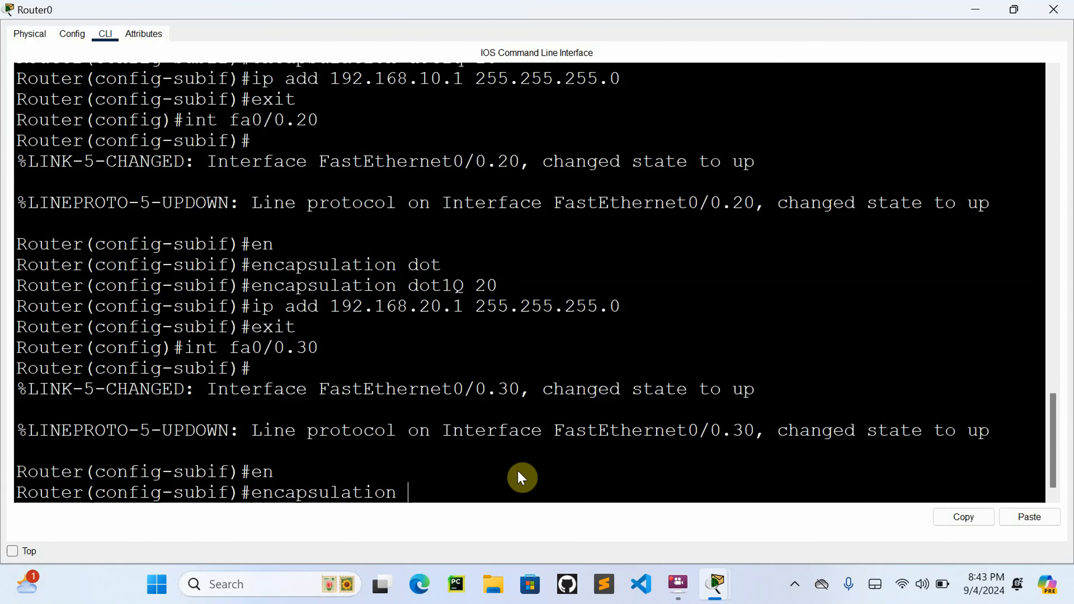
text(d)
key(Tab)
text(30)
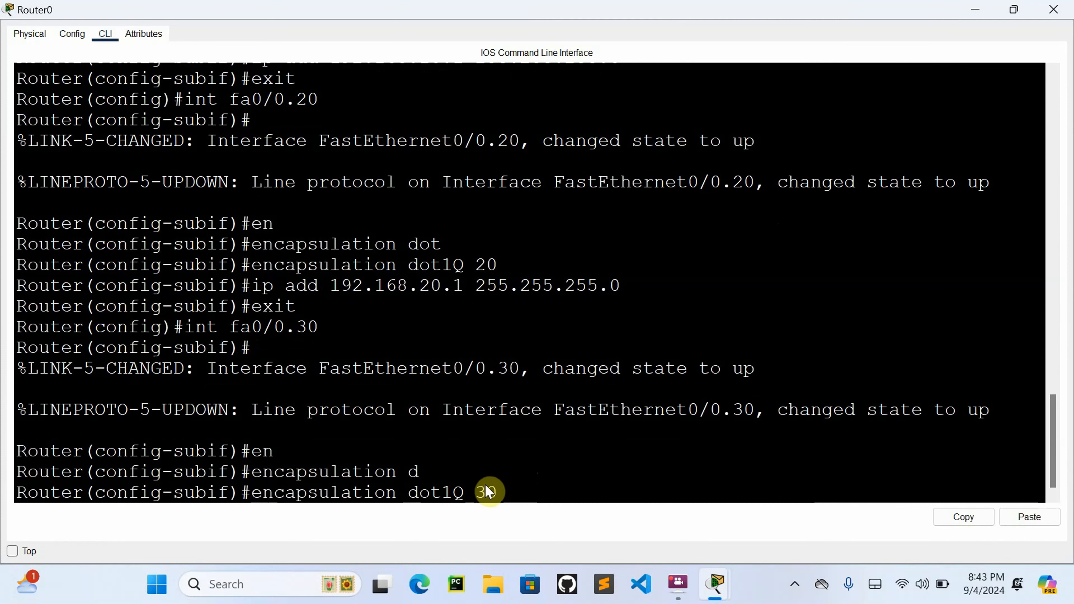
key(Return)
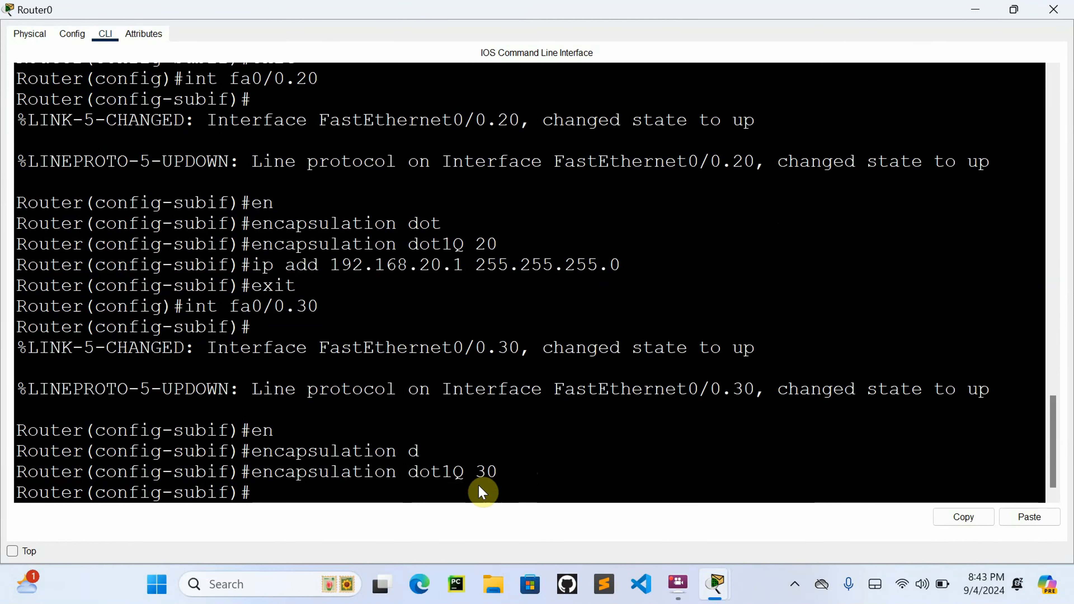
Step: Assign IP address 192.168.30.1 with mask 255.255.255.0 to subinterface fa0/0.30 and return to global configuration mode
text(ip add 192)
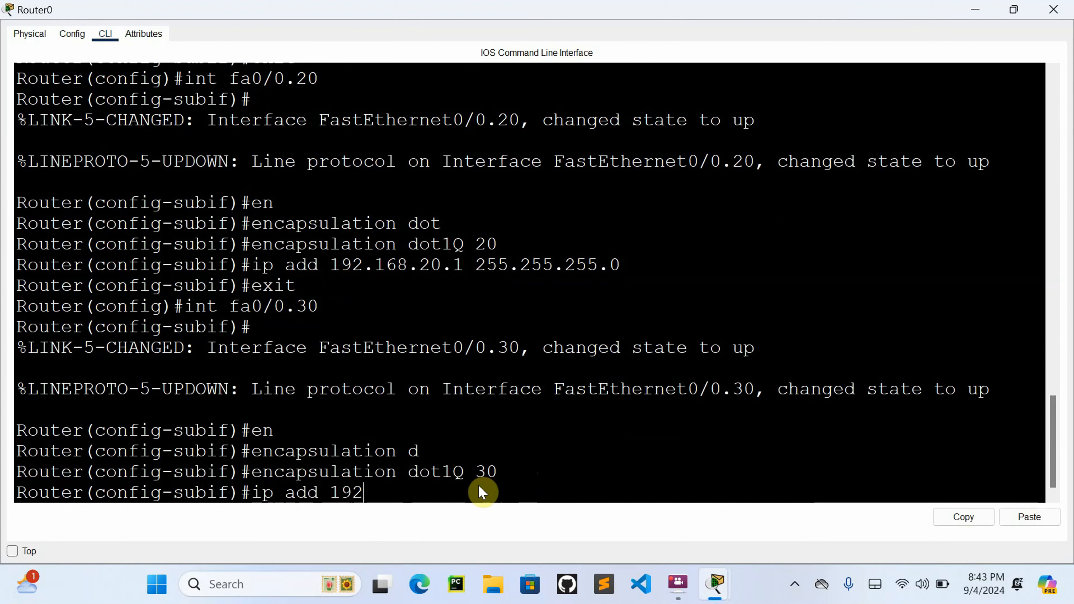
text(.168.30.1 255.255.255)
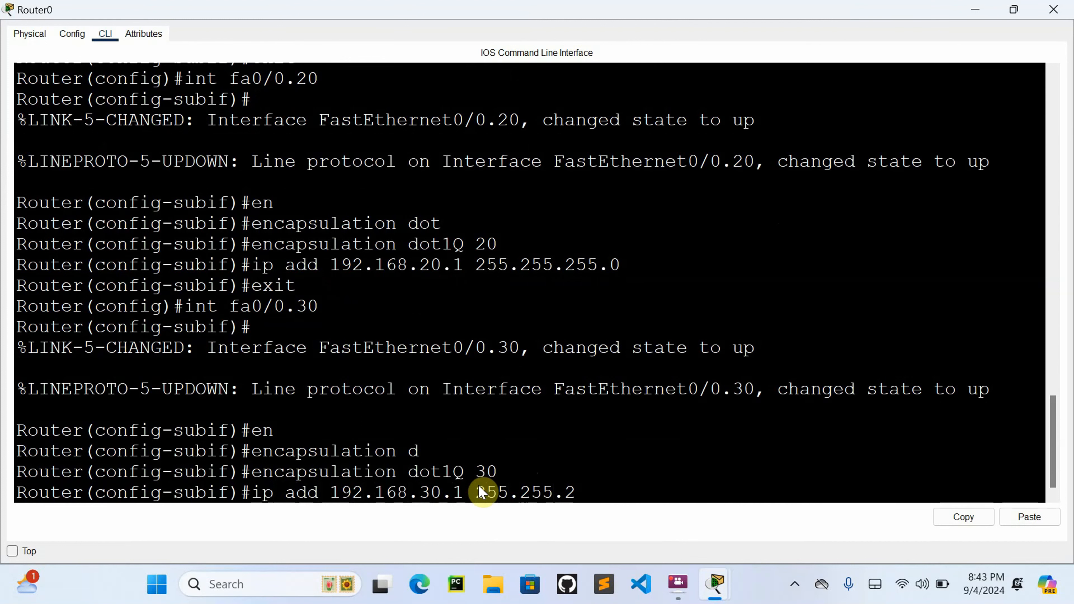
text(.0)
key(Return)
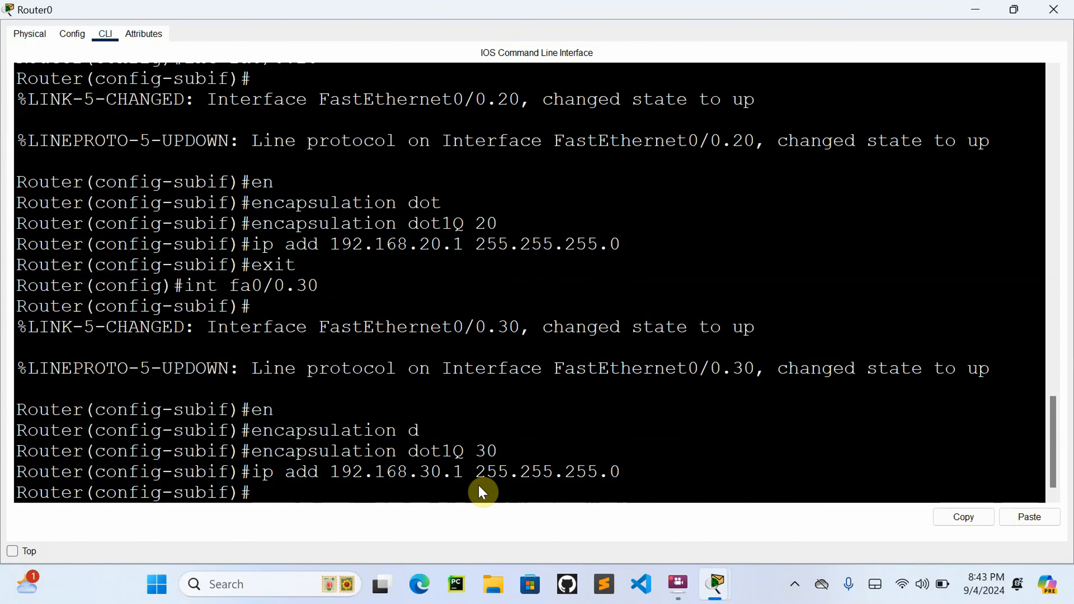
text(exit)
key(Return)
Step: Exit global configuration mode, save the router configuration with wr and close the router window
text(exi)
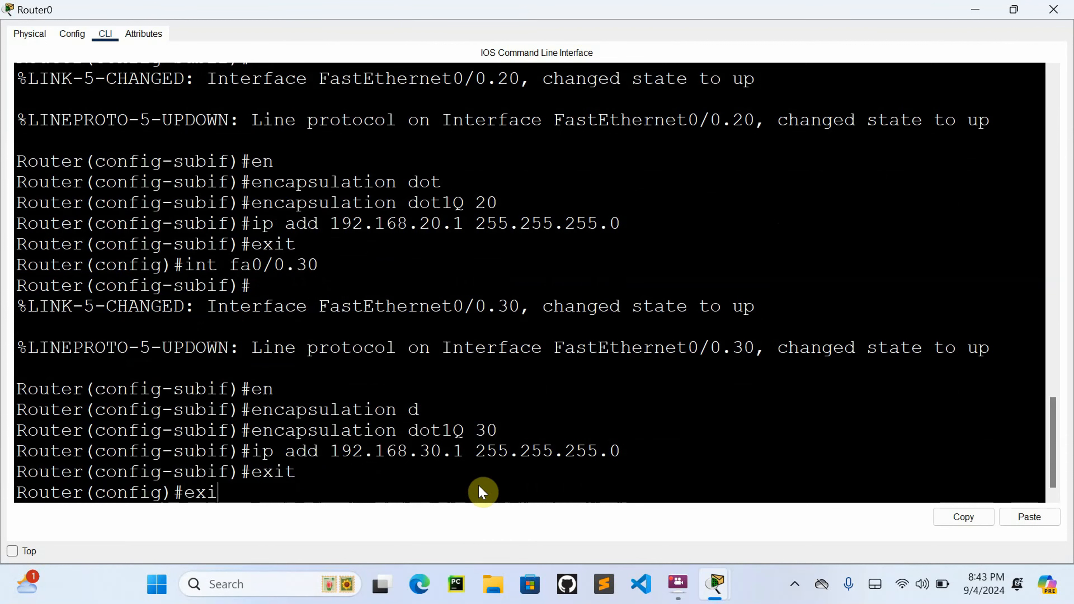
text(t)
key(Return)
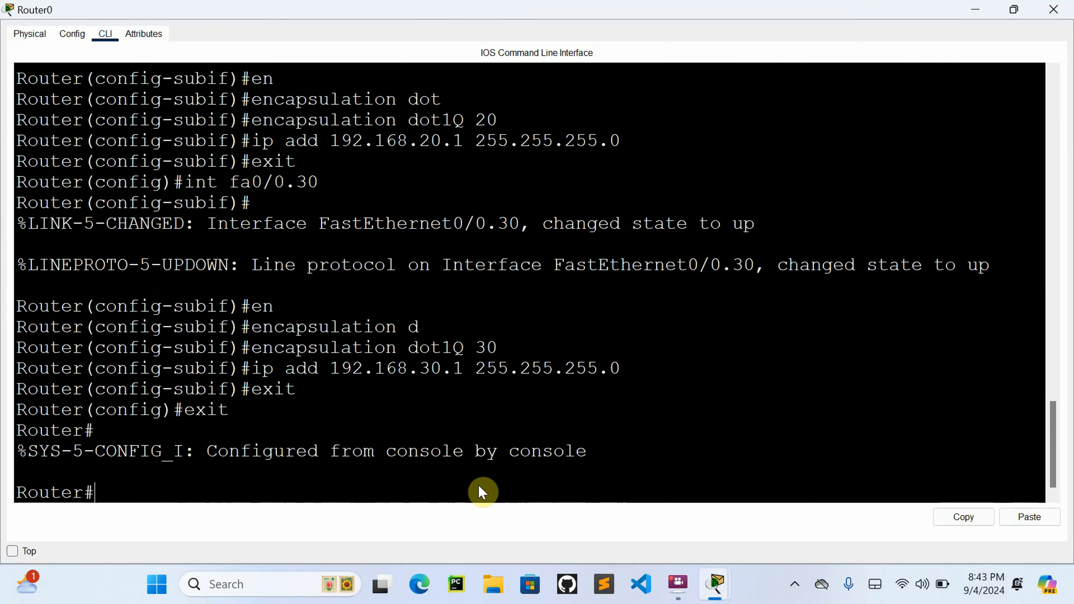
text(wr)
key(Return)
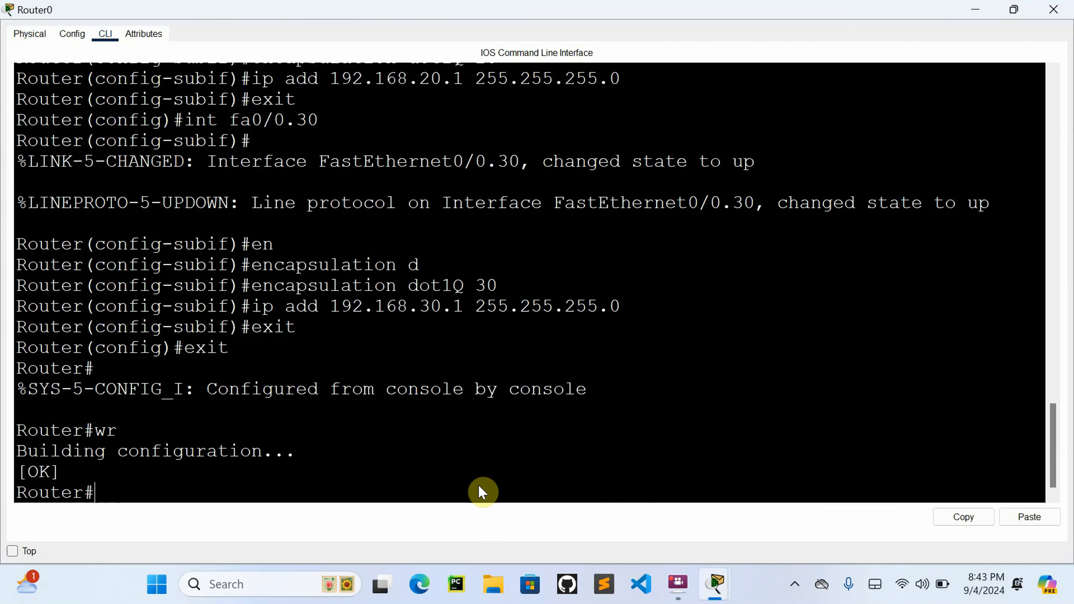
text(ex)
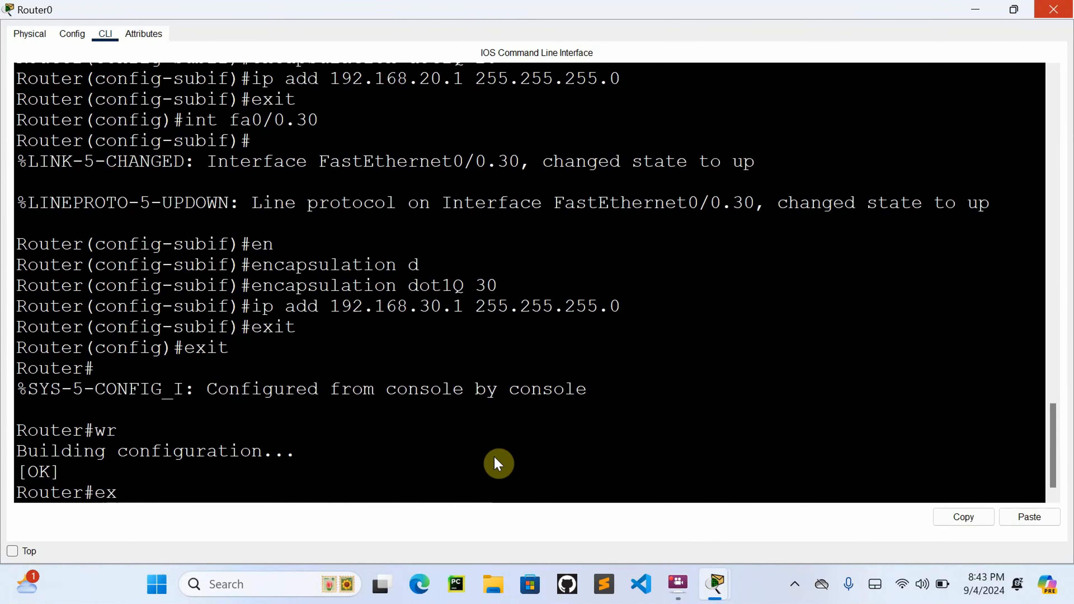
click(1052, 9)
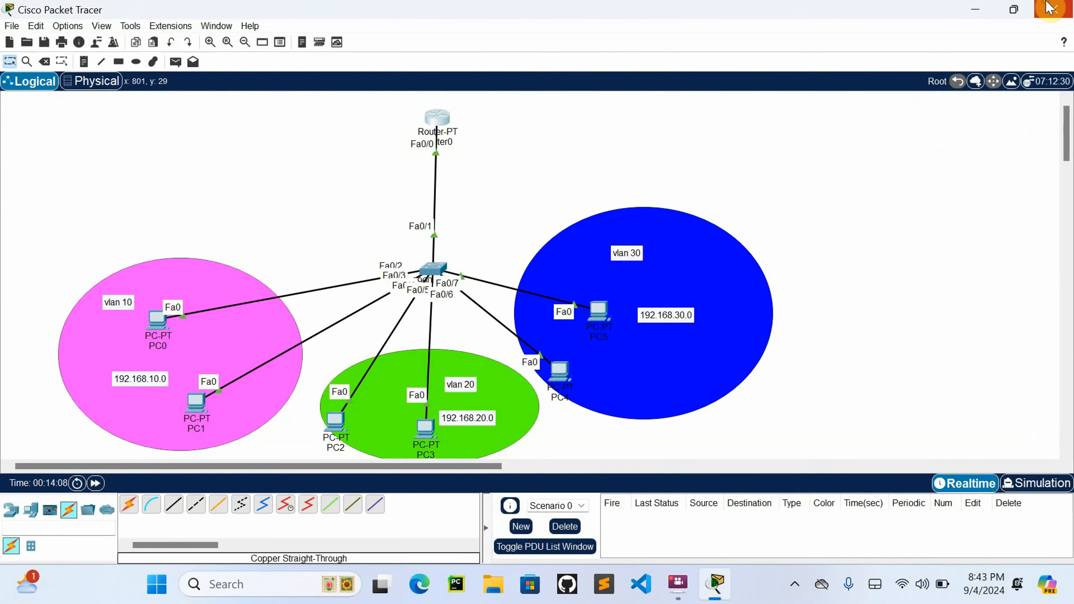
Step: Ping 192.168.10.2 twice from PC5's command prompt to test communication from VLAN 30 to VLAN 10
click(598, 311)
click(770, 83)
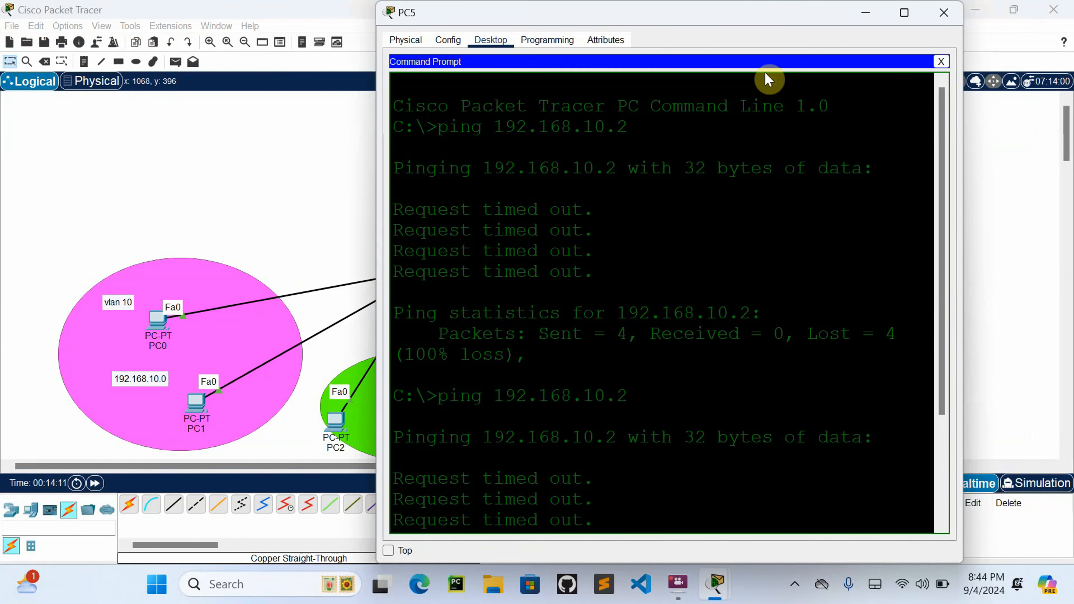
key(Return)
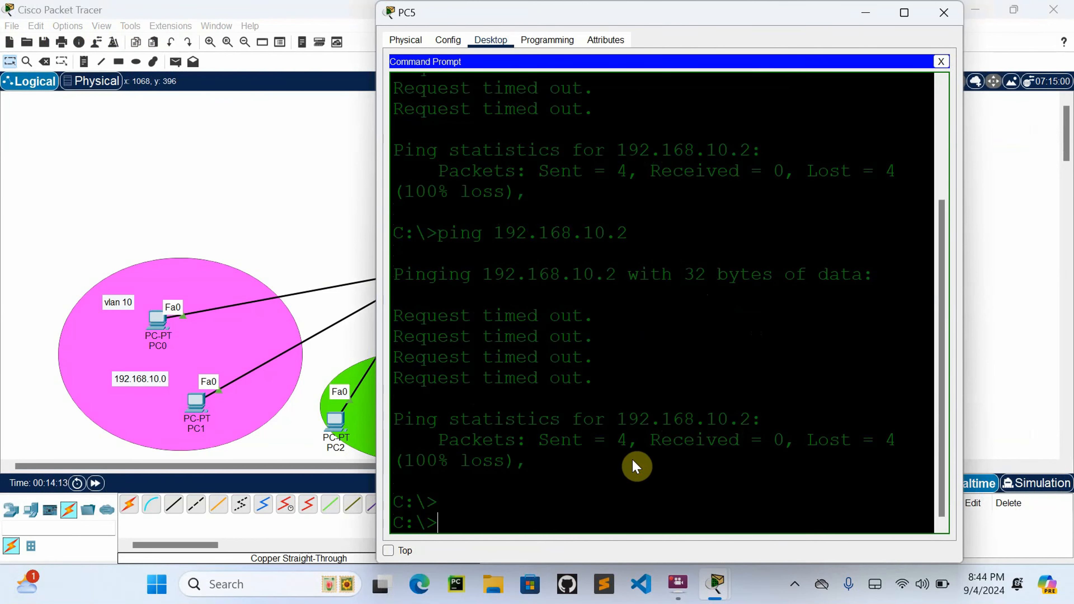
key(Up)
key(Return)
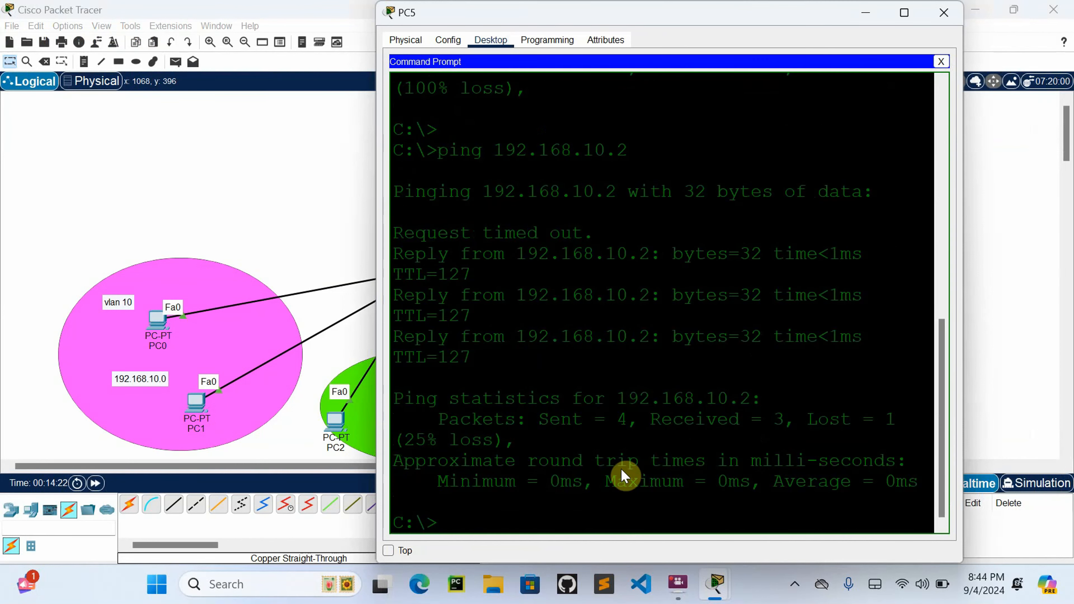
key(Up)
key(Return)
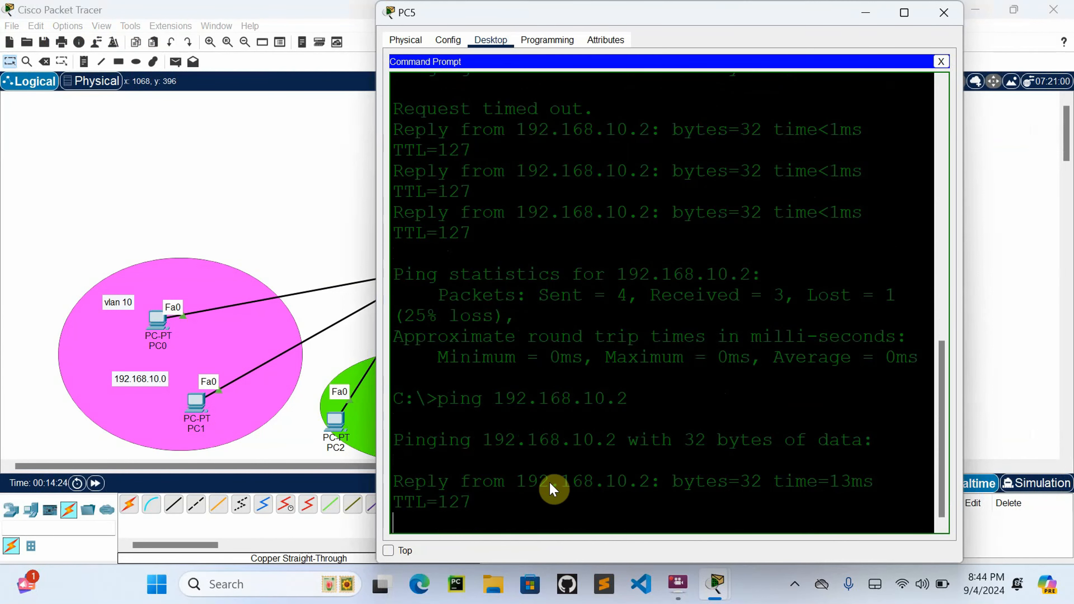